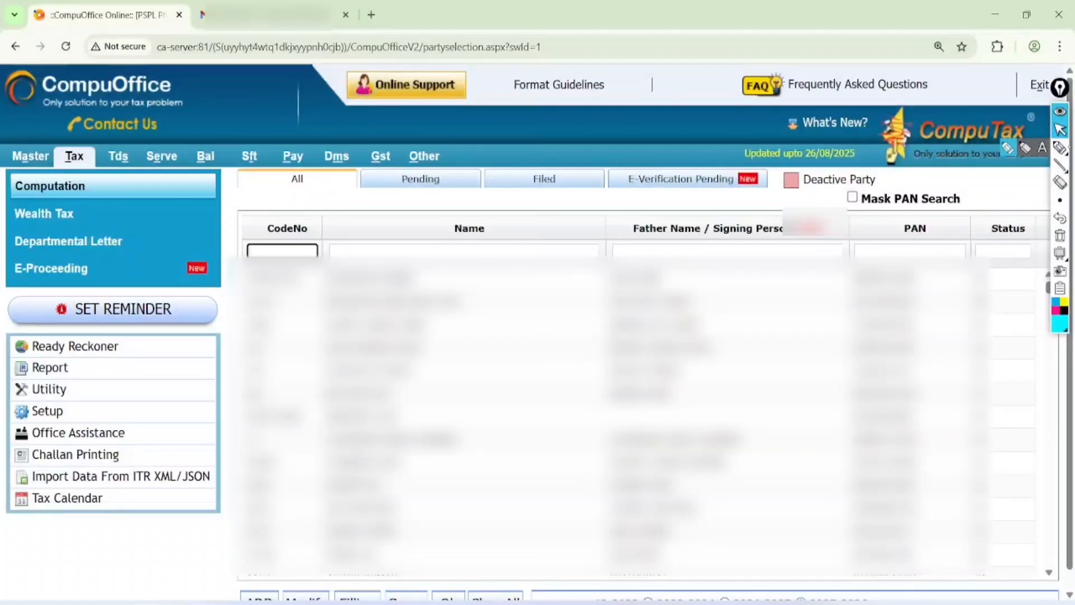
Draw cyan rectangles around the CodeNo, Name, Father Name / Signing Person and PAN columns of the party list
click(1060, 165)
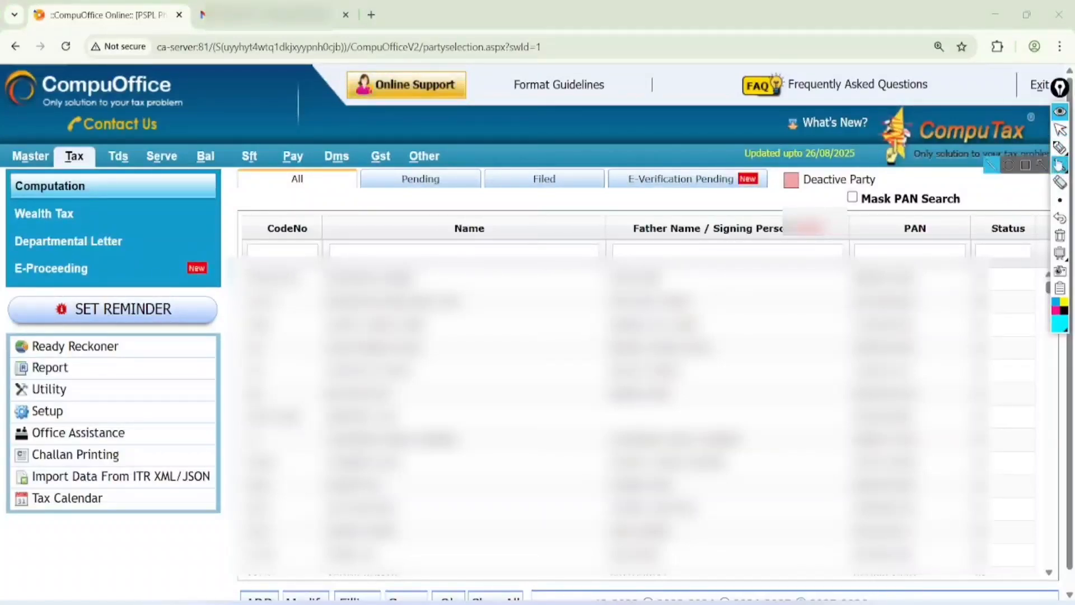
click(1025, 164)
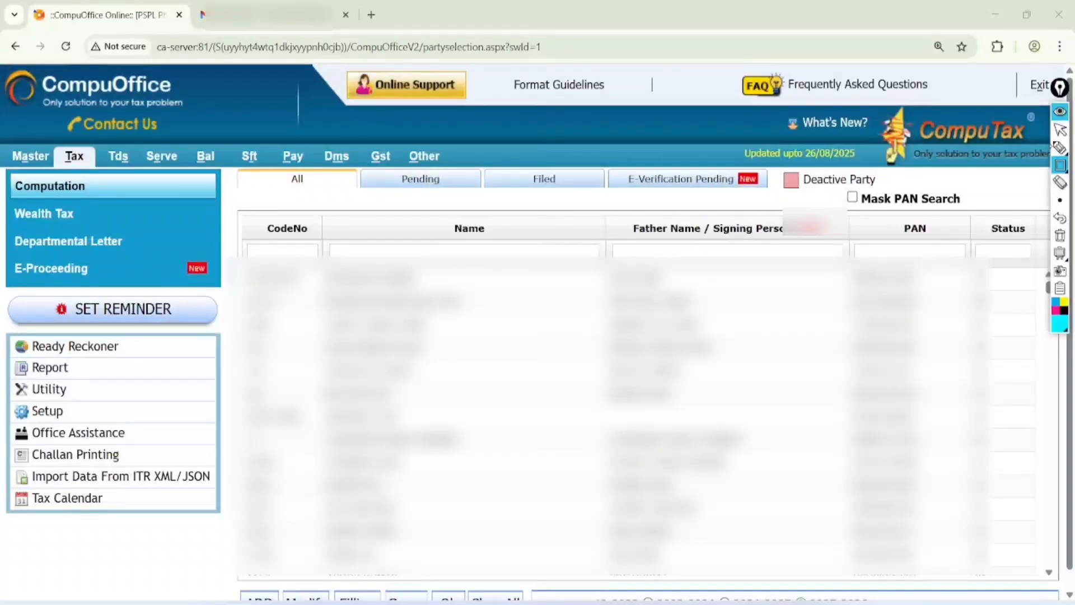
mouse_move(240, 210)
mouse_down()
mouse_move(312, 282)
mouse_move(339, 275)
mouse_up()
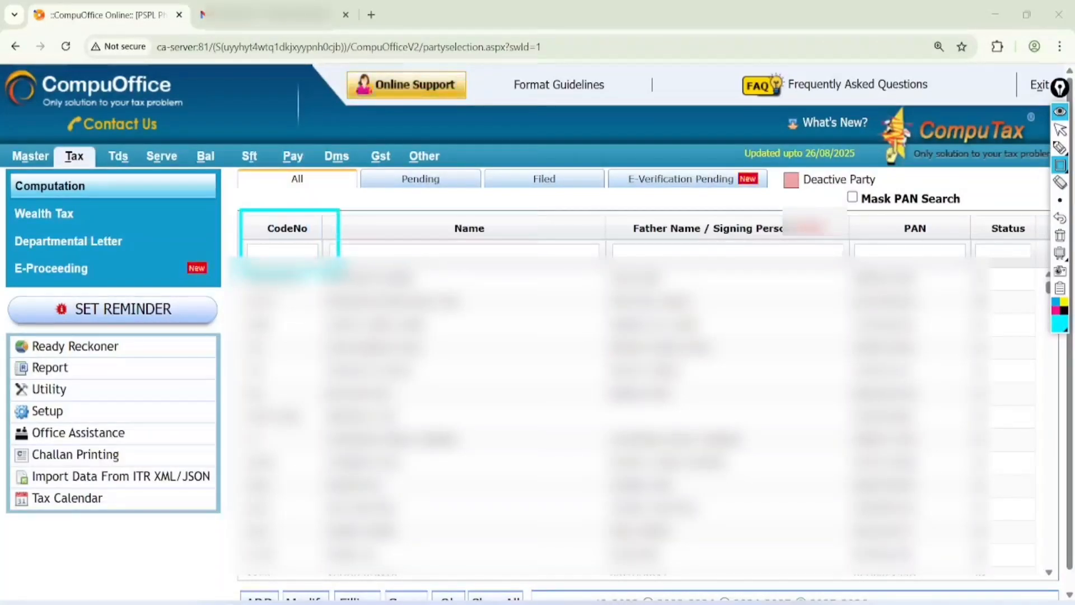
mouse_move(368, 210)
mouse_down()
mouse_move(392, 274)
mouse_move(560, 280)
mouse_up()
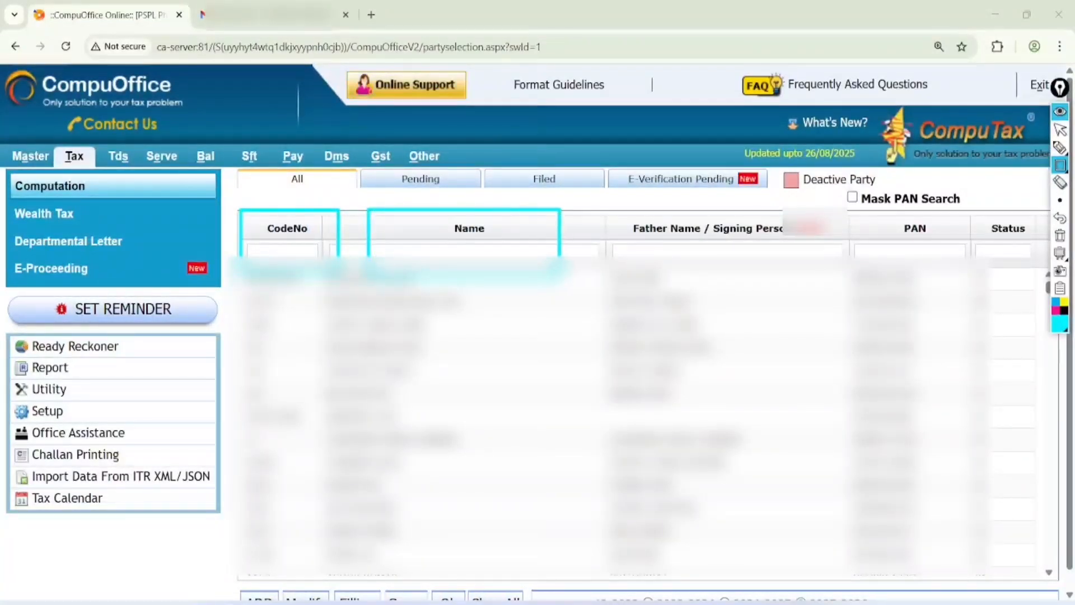
mouse_move(626, 209)
mouse_down()
mouse_move(688, 272)
mouse_move(796, 291)
mouse_up()
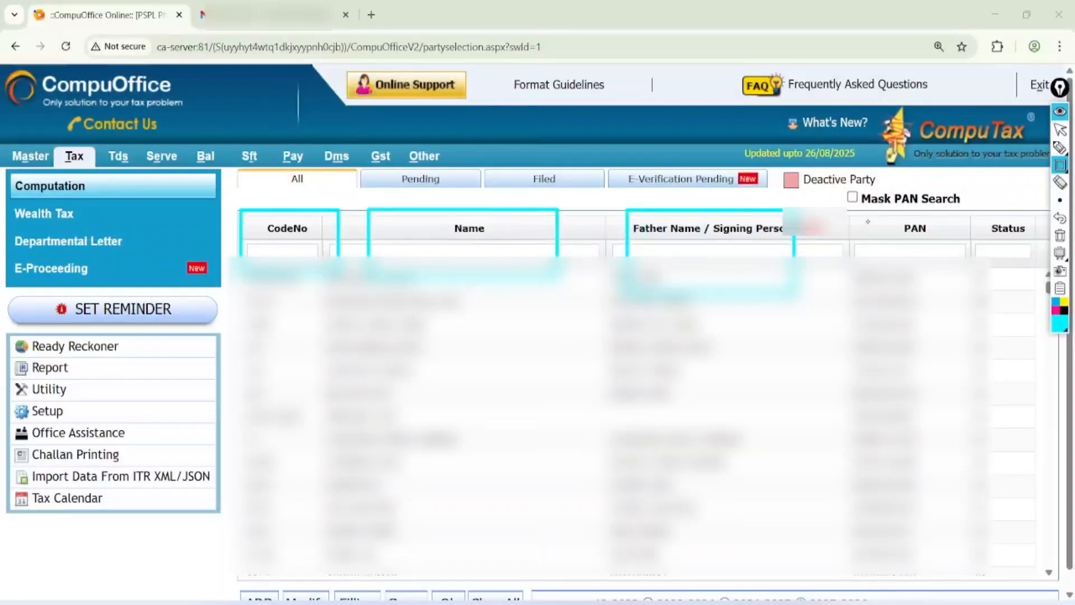
mouse_move(860, 205)
mouse_down()
mouse_move(918, 263)
mouse_move(985, 294)
mouse_up()
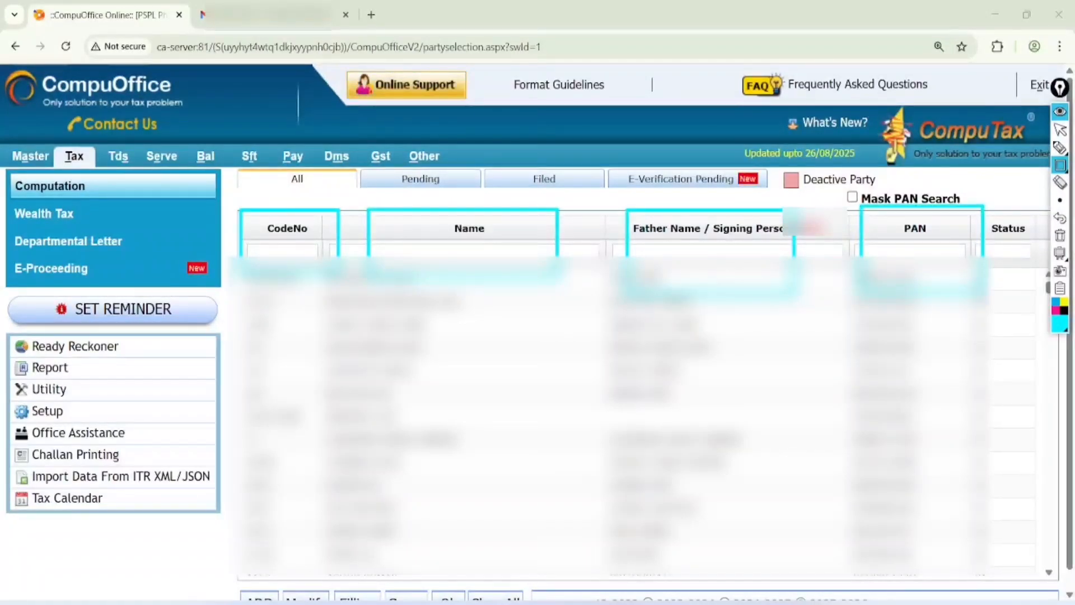
Circle the party name, A.Y. selector, Income provision heading and the header area above Display in red, and clear the marks
mouse_move(1062, 151)
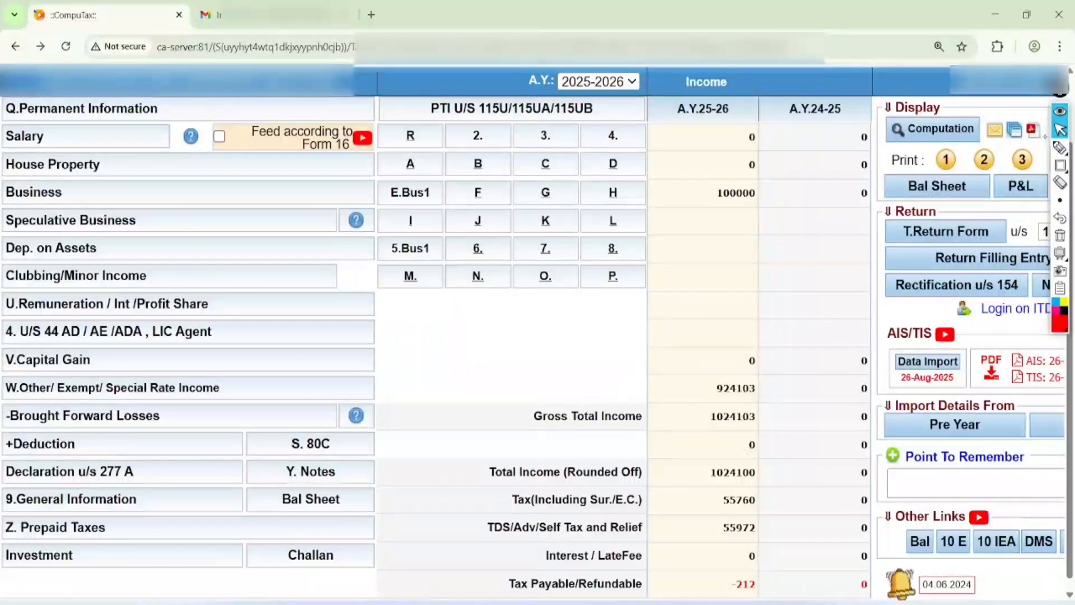
mouse_move(1060, 147)
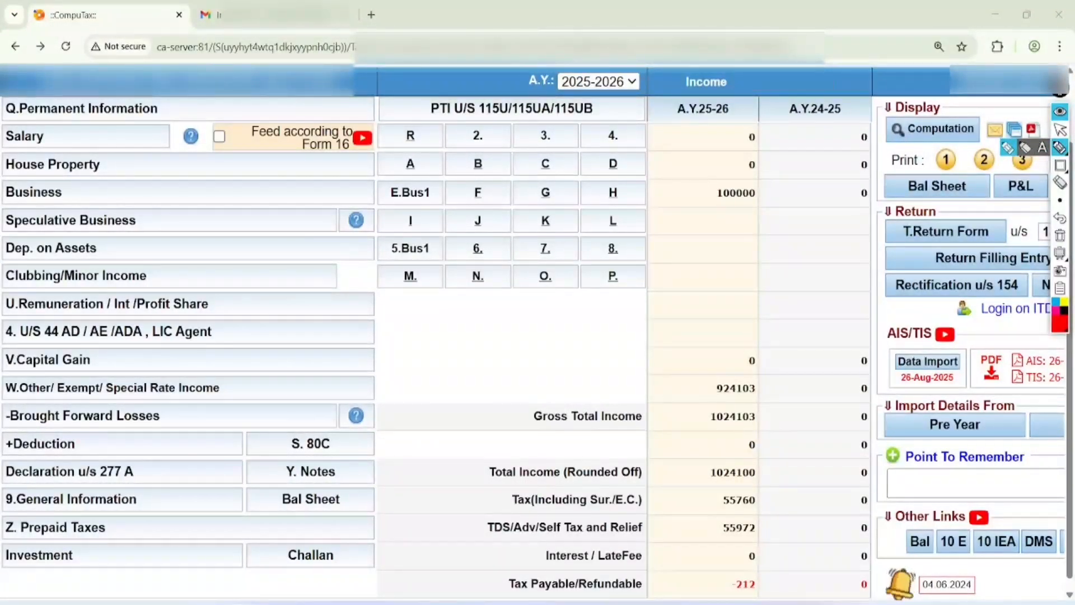
mouse_move(1037, 56)
mouse_down()
mouse_move(941, 65)
mouse_move(1042, 101)
mouse_move(1032, 62)
mouse_up()
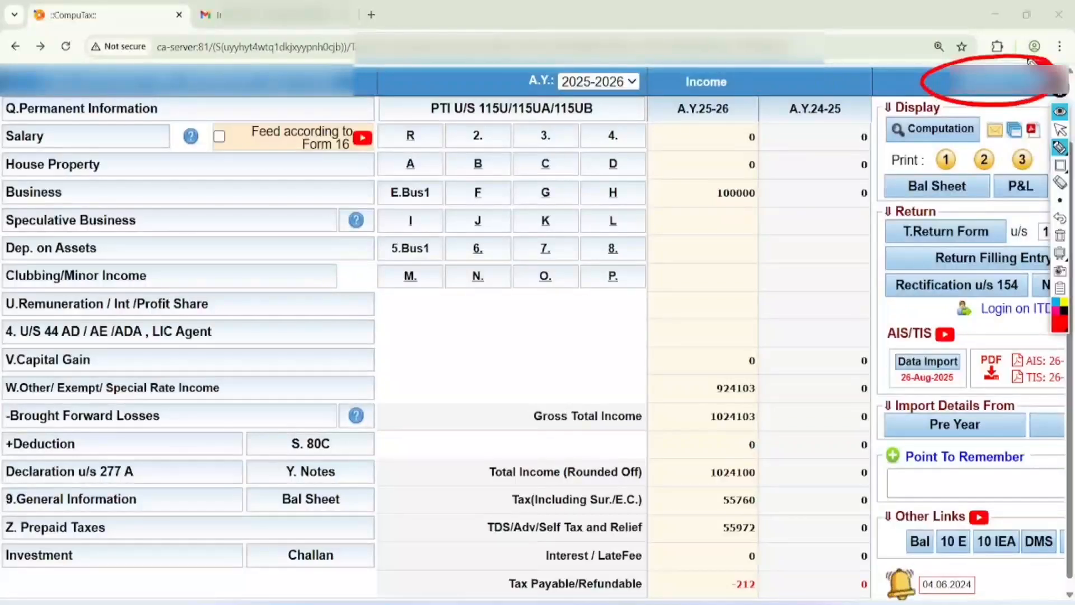
mouse_move(847, 71)
mouse_down()
mouse_move(795, 40)
mouse_move(694, 90)
mouse_move(829, 121)
mouse_move(795, 66)
mouse_up()
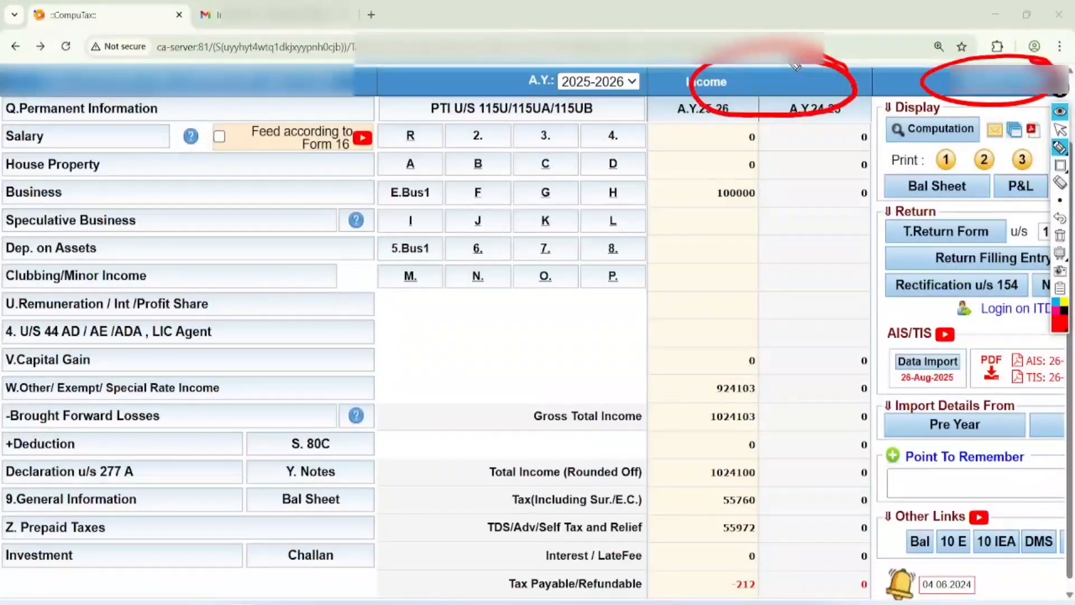
mouse_move(644, 62)
mouse_down()
mouse_move(551, 70)
mouse_move(630, 126)
mouse_move(604, 66)
mouse_up()
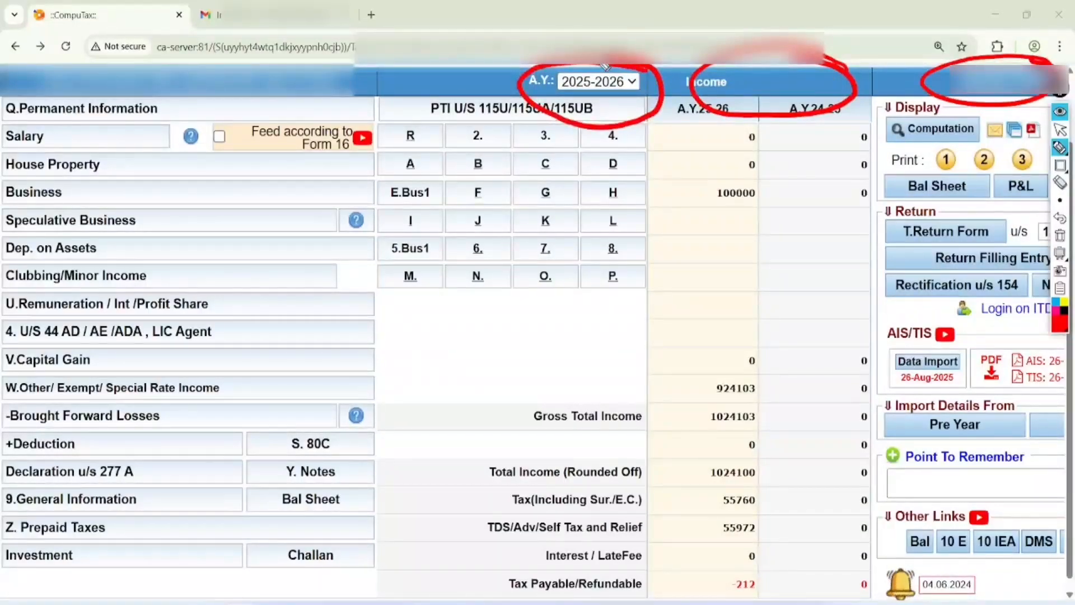
mouse_move(252, 61)
mouse_down()
mouse_move(208, 59)
mouse_move(266, 110)
mouse_move(213, 61)
mouse_up()
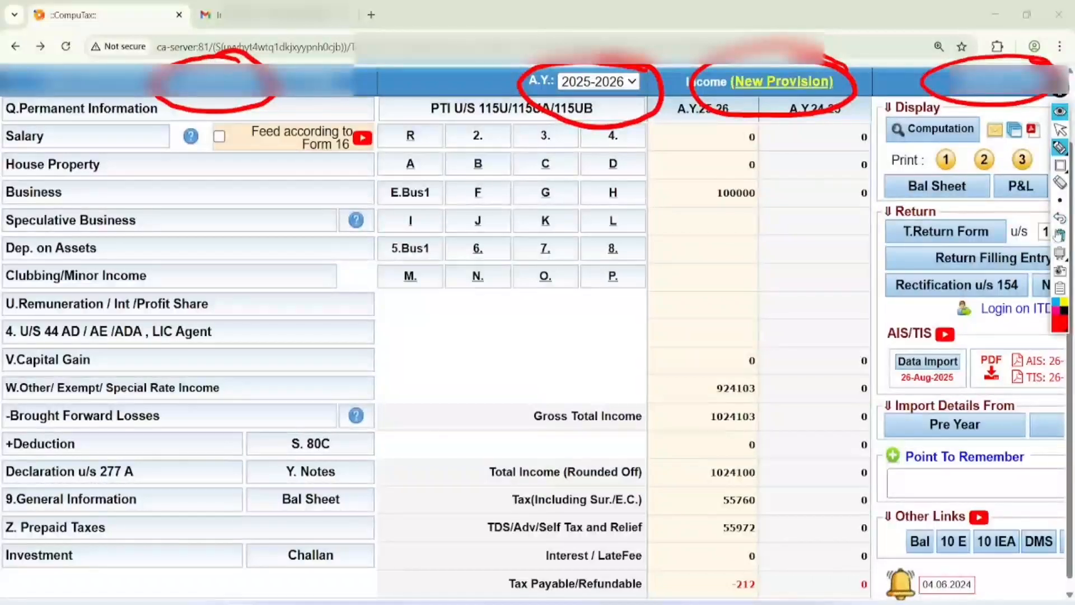
click(1060, 235)
Circle the AIS/TIS PDF download in red, handwrite "26 AS" with a double underline beside it, and clear the drawings
mouse_move(1005, 351)
mouse_down()
mouse_move(1036, 387)
mouse_move(1009, 336)
mouse_up()
mouse_move(646, 297)
mouse_down()
mouse_move(648, 322)
mouse_move(703, 325)
mouse_up()
drag(700, 268, 683, 330)
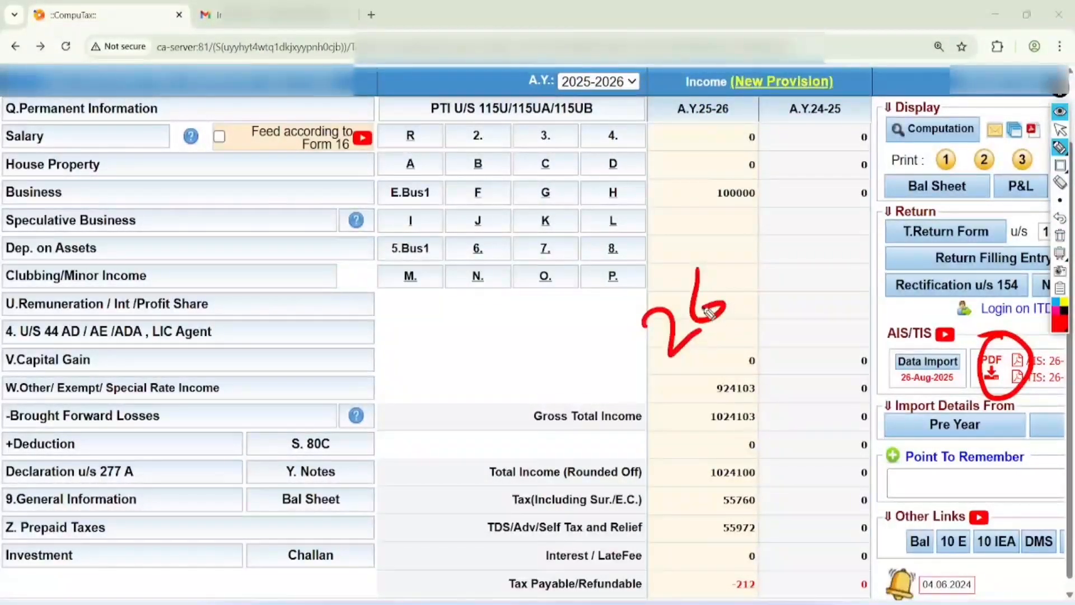
mouse_move(742, 288)
mouse_down()
mouse_move(756, 257)
mouse_move(764, 286)
mouse_up()
drag(747, 280, 761, 269)
drag(757, 233, 788, 281)
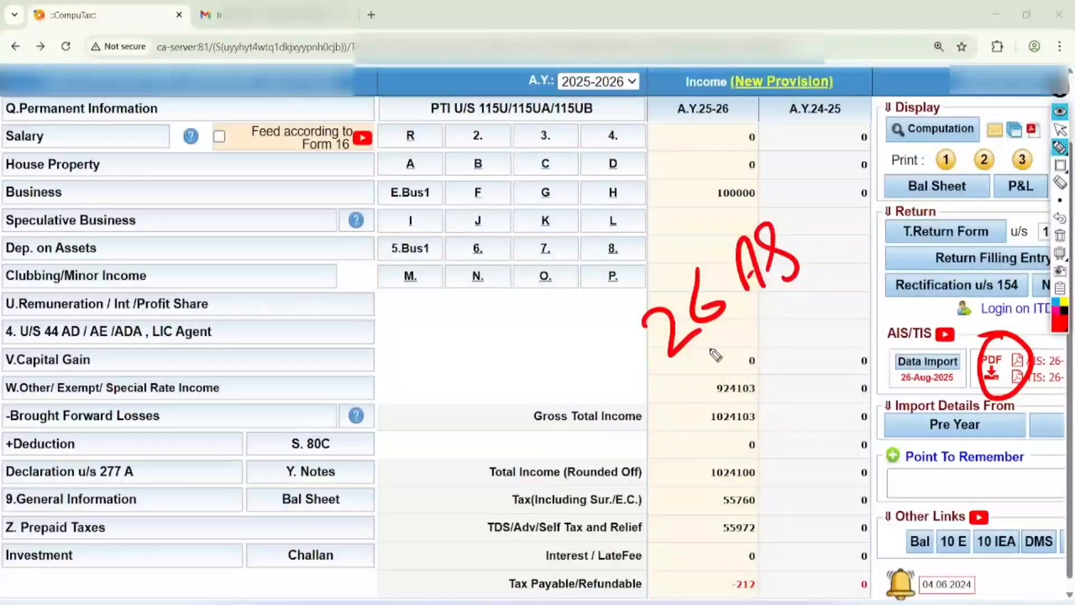
mouse_move(669, 386)
mouse_down()
mouse_move(815, 283)
mouse_move(845, 288)
mouse_up()
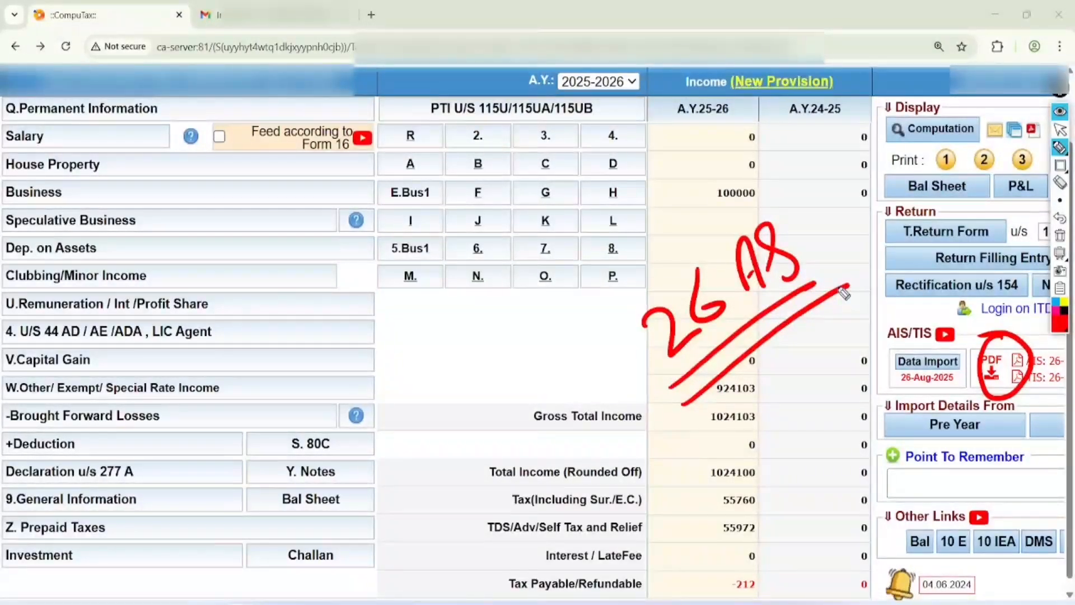
click(1060, 236)
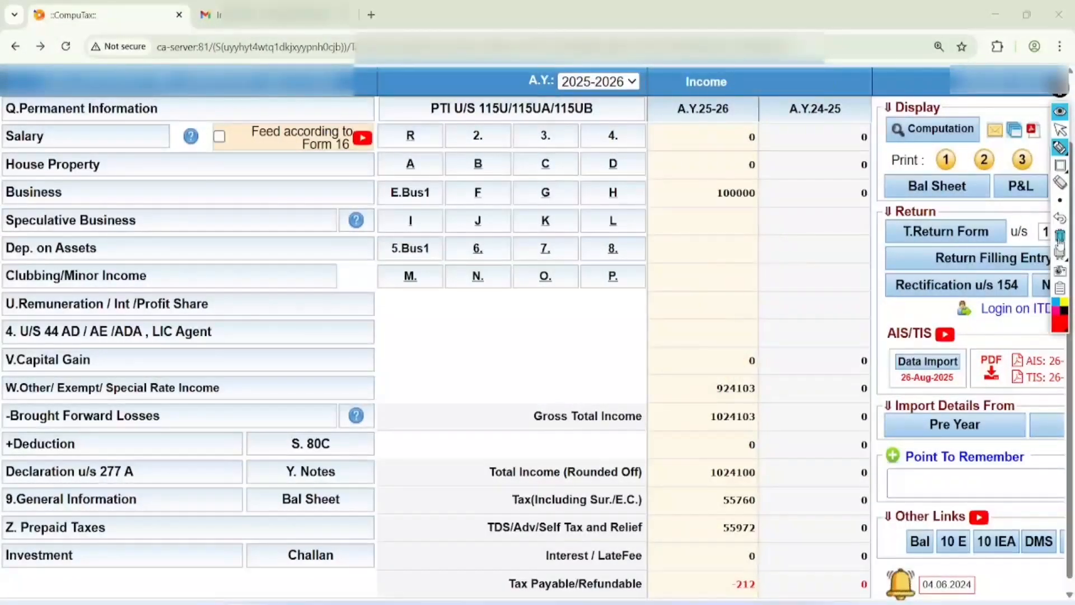
Exit the Import From AIS/TIS page and open Z. Prepaid Taxes from the computation screen
click(1063, 132)
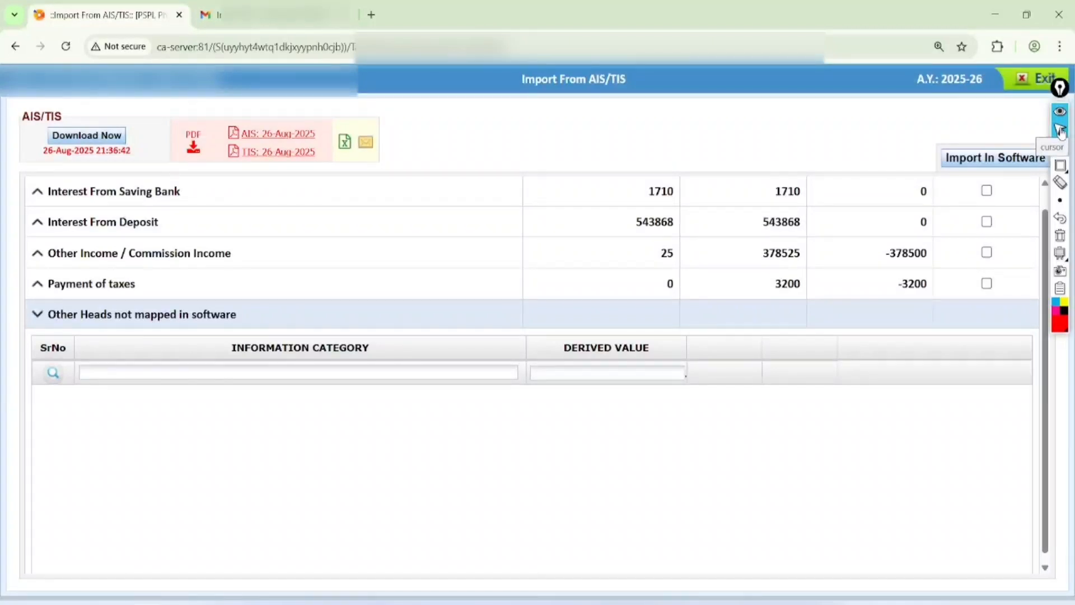
click(1040, 78)
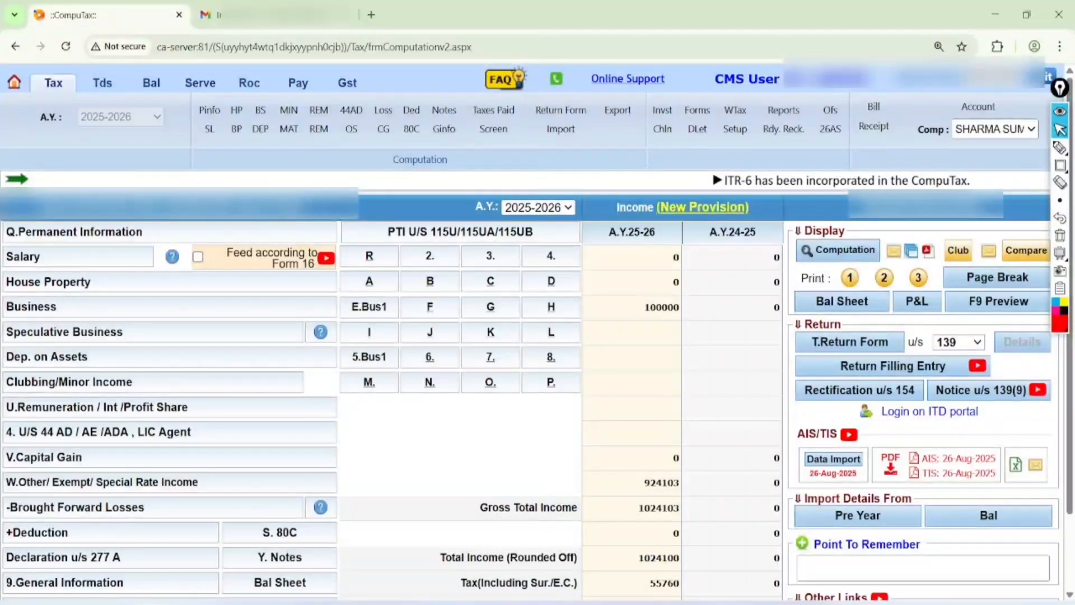
scroll(537, 336, down, 2)
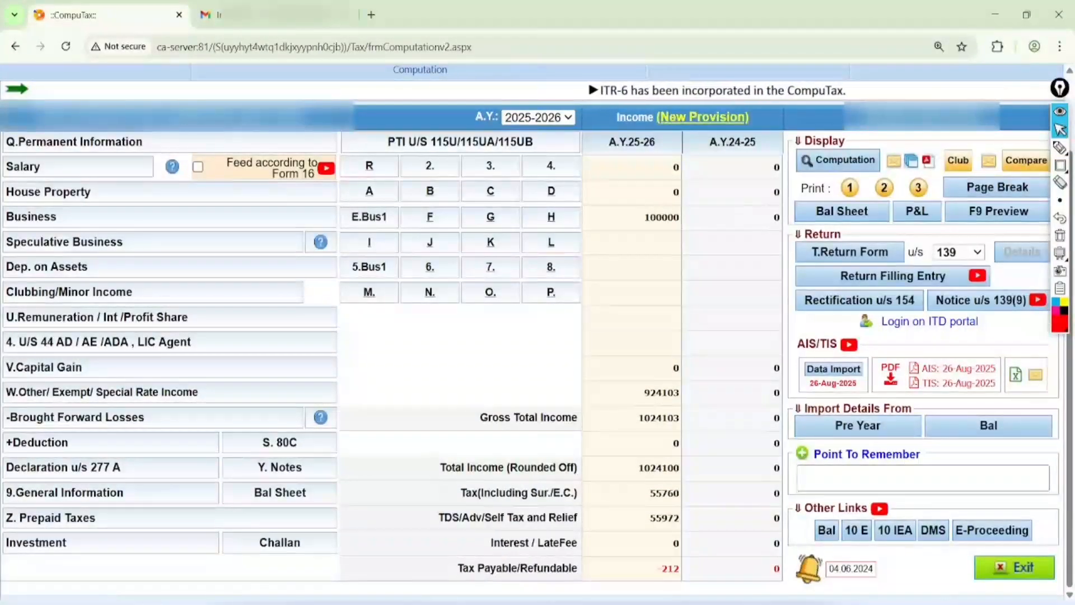
click(170, 518)
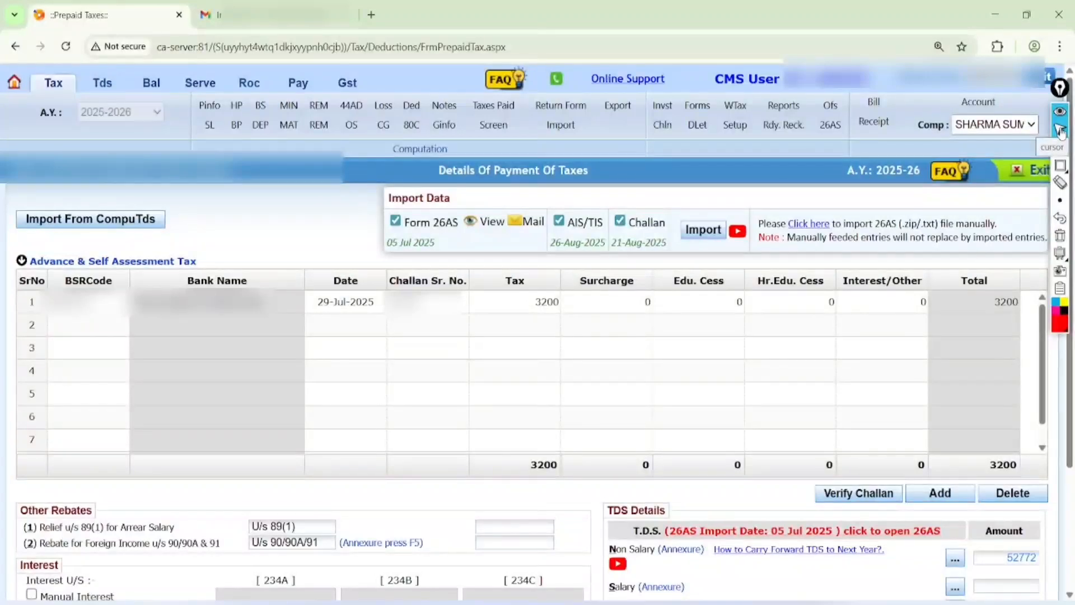
Mark the Import command in Import Data and the TDS Details area in red, and erase the marks
click(1061, 131)
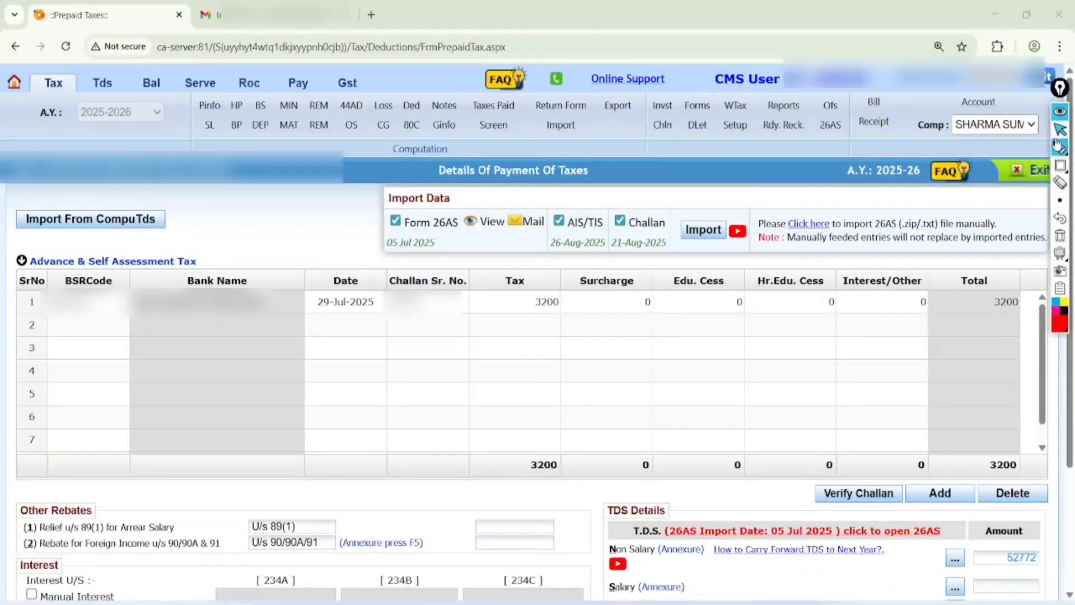
mouse_move(722, 209)
mouse_down()
mouse_move(689, 259)
mouse_move(671, 202)
mouse_up()
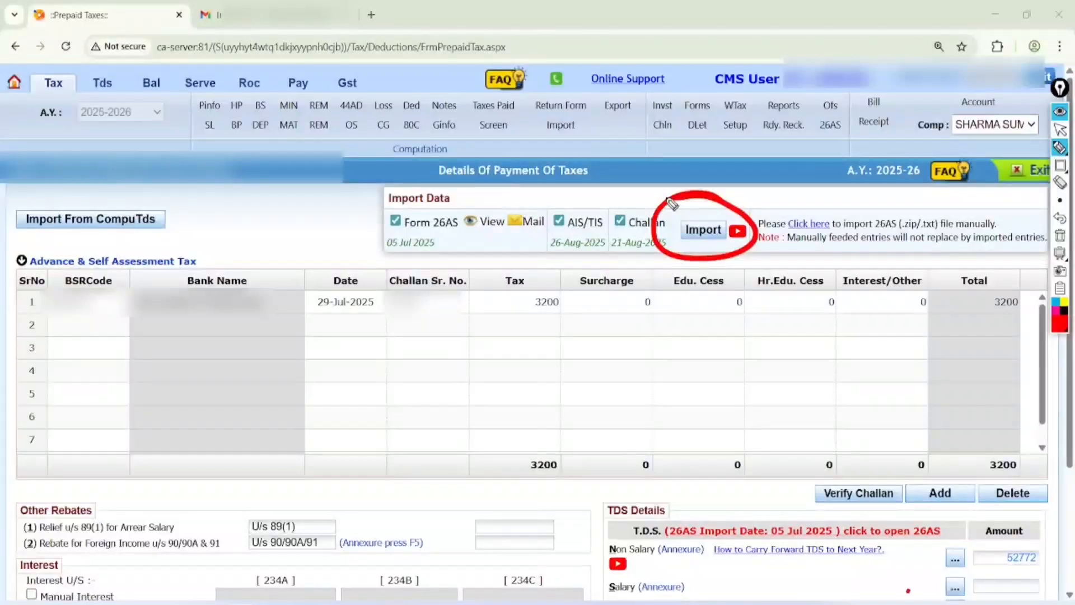
drag(908, 591, 903, 503)
click(1060, 235)
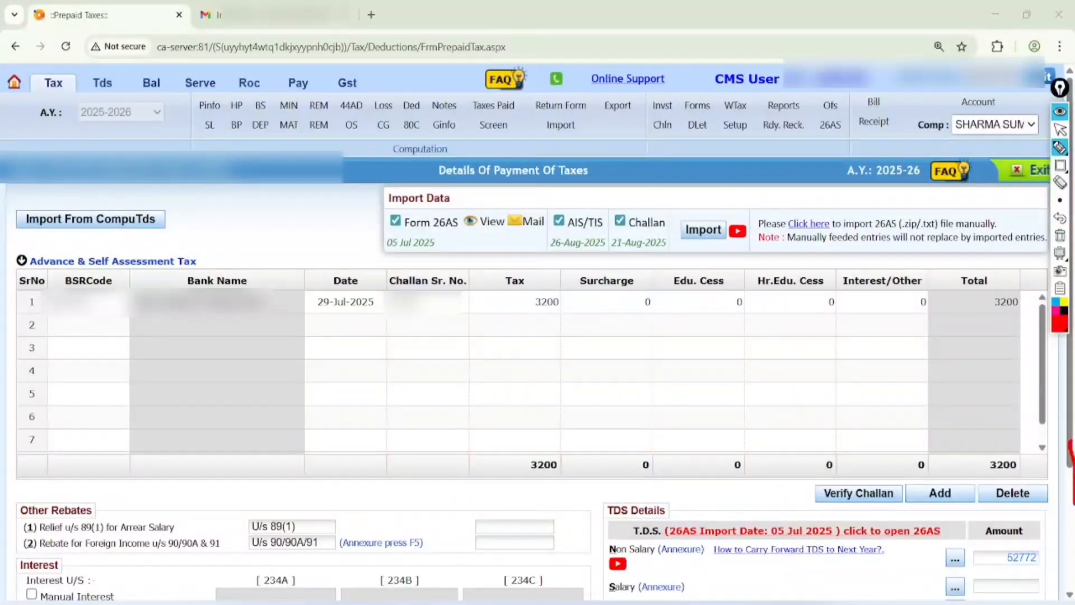
click(1061, 129)
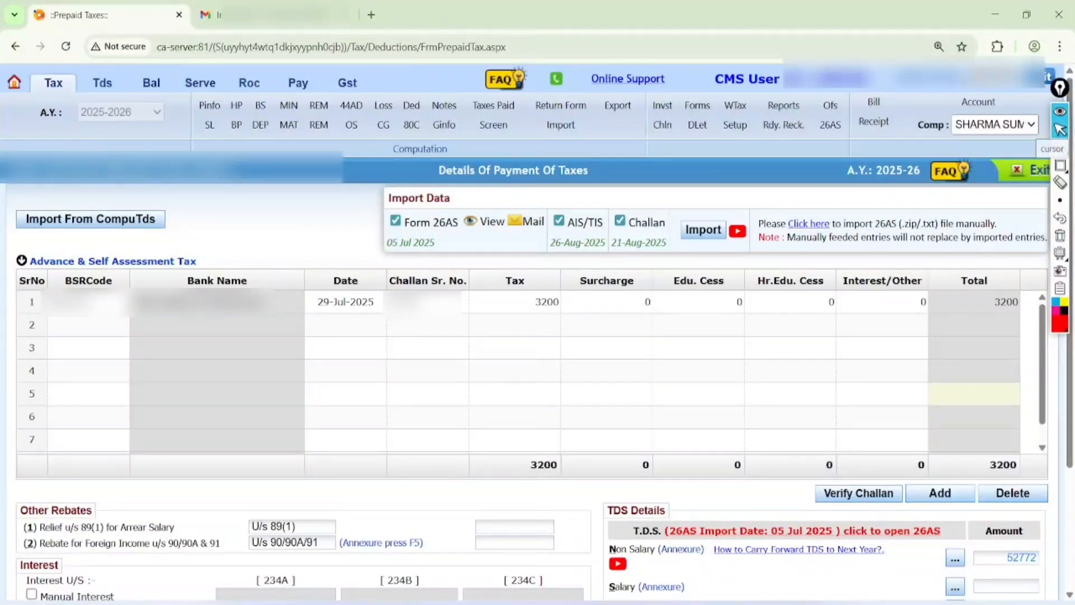
Circle the Non Salary, Salary and TCS entries and amounts under TDS Details in red, and clear the circles
scroll(538, 336, down, 2)
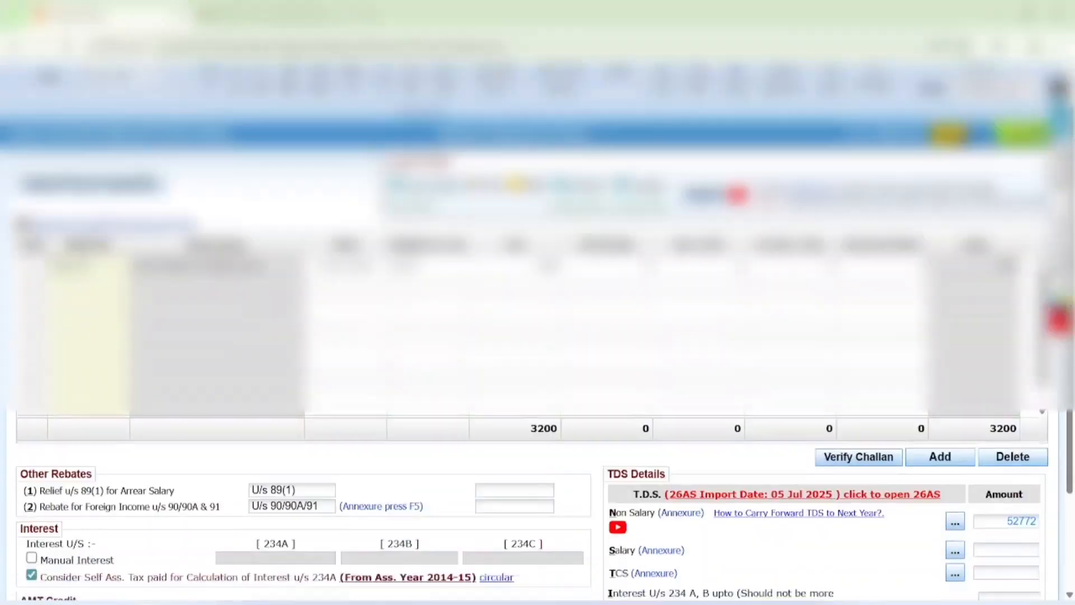
click(1060, 148)
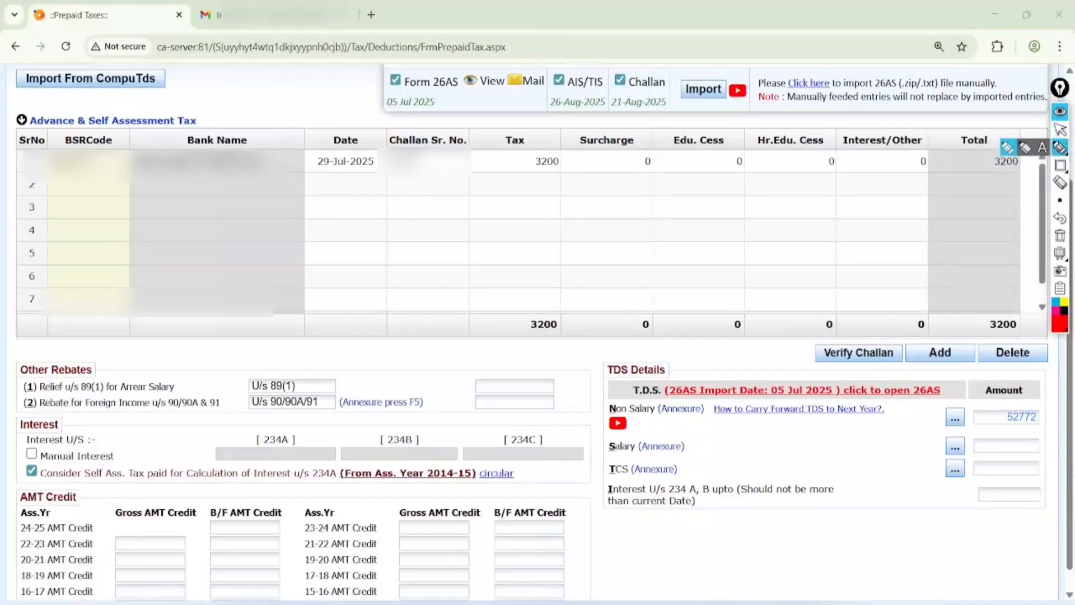
mouse_move(1033, 446)
mouse_down()
mouse_move(977, 458)
mouse_move(1021, 435)
mouse_move(1003, 431)
mouse_move(1003, 378)
mouse_up()
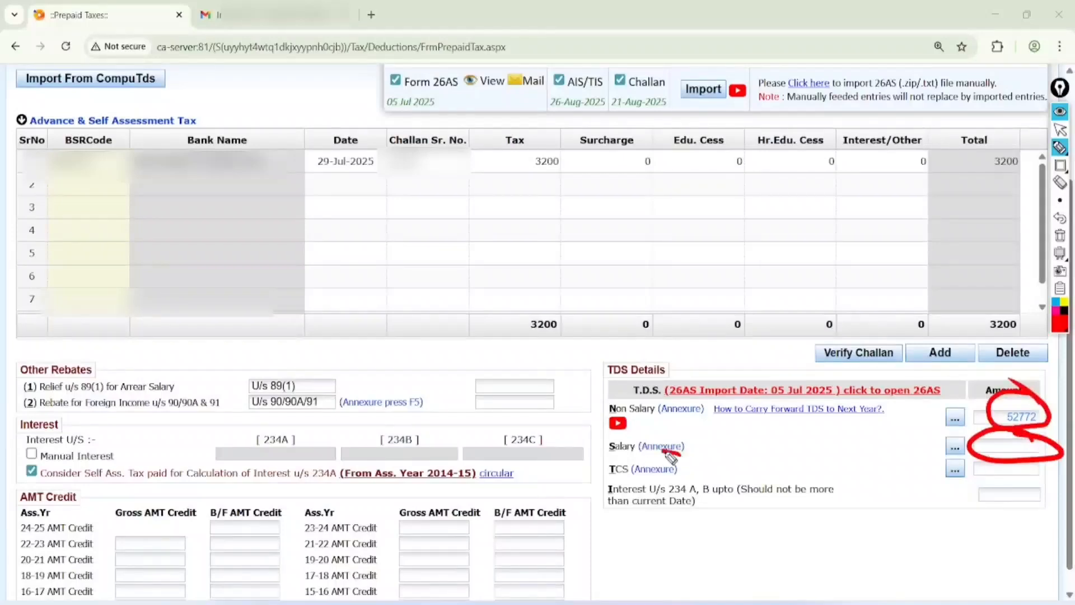
mouse_move(671, 456)
mouse_down()
mouse_move(675, 490)
mouse_move(644, 445)
mouse_up()
mouse_move(1047, 463)
mouse_down()
mouse_move(970, 471)
mouse_move(1060, 476)
mouse_move(1026, 441)
mouse_up()
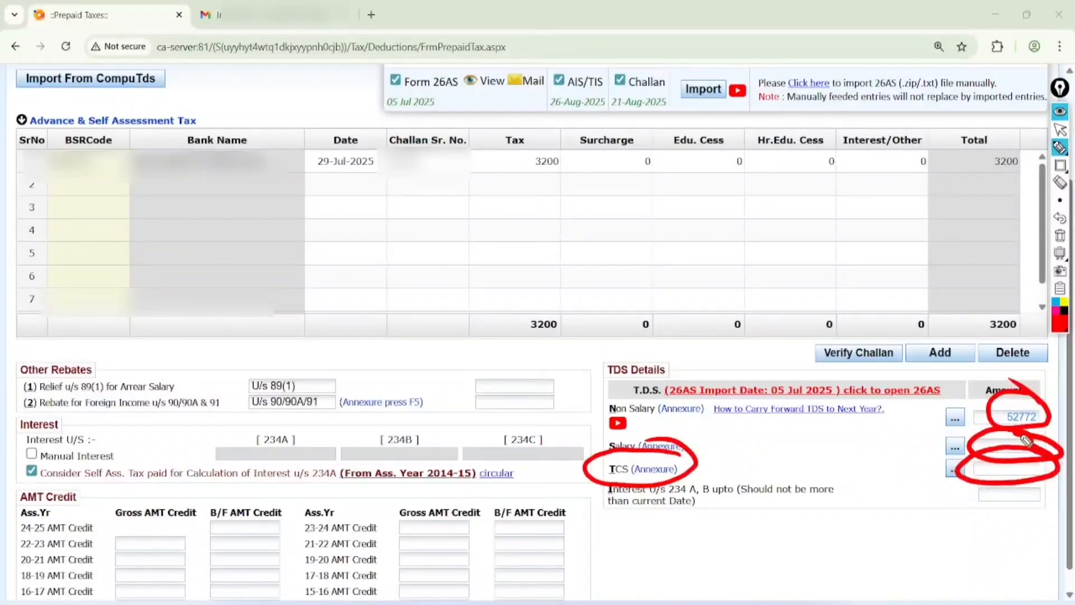
click(1060, 235)
click(1060, 129)
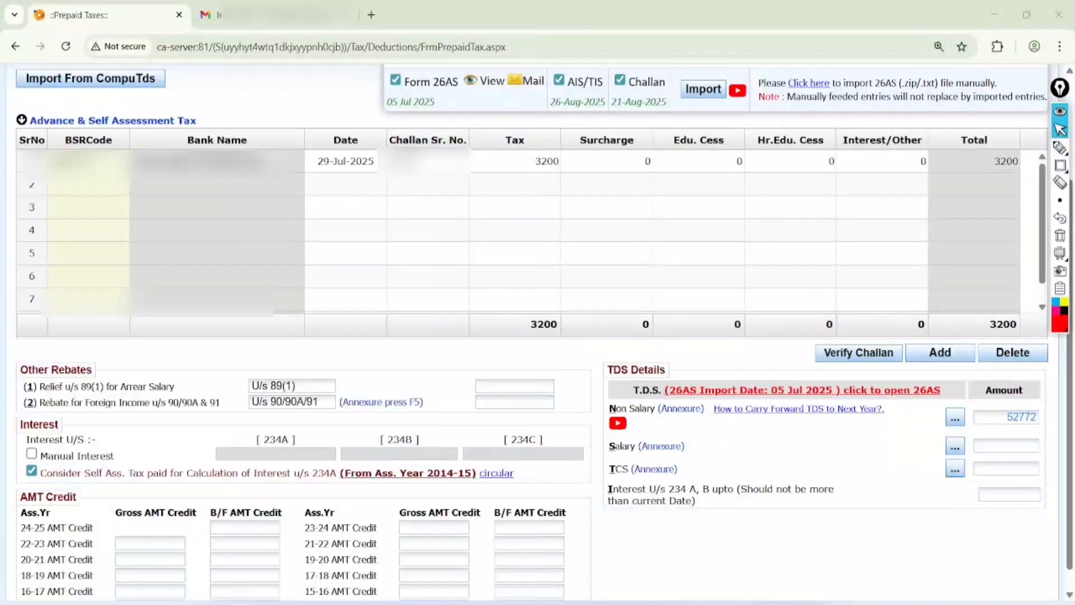
Circle the Challan import option, box the first Advance & Self Assessment Tax row in red, and clear the annotations
scroll(538, 336, down, 1)
click(1061, 147)
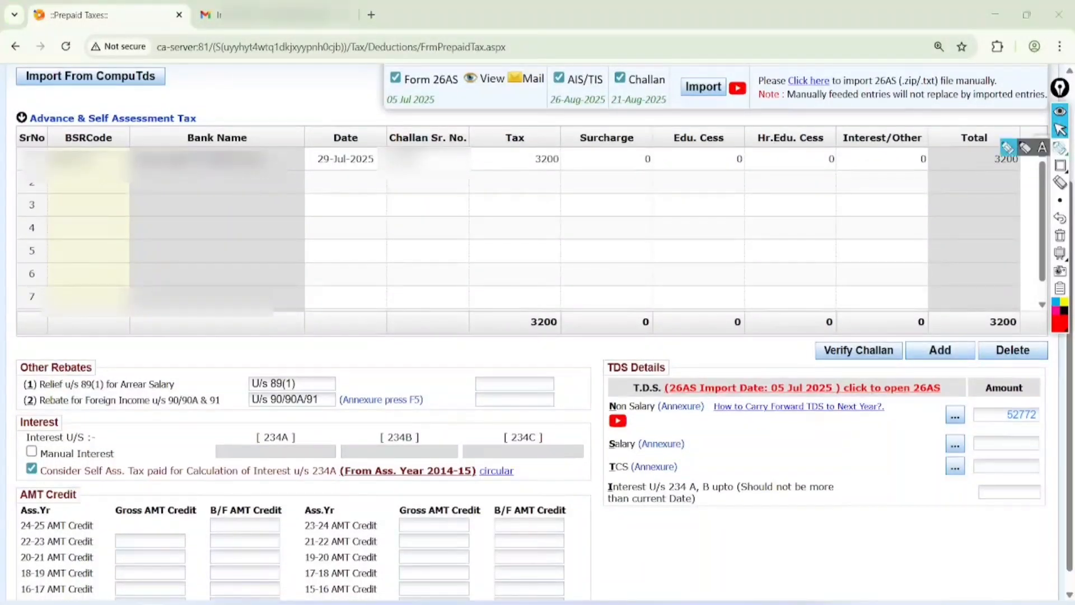
mouse_move(633, 66)
mouse_down()
mouse_move(679, 96)
mouse_move(614, 58)
mouse_up()
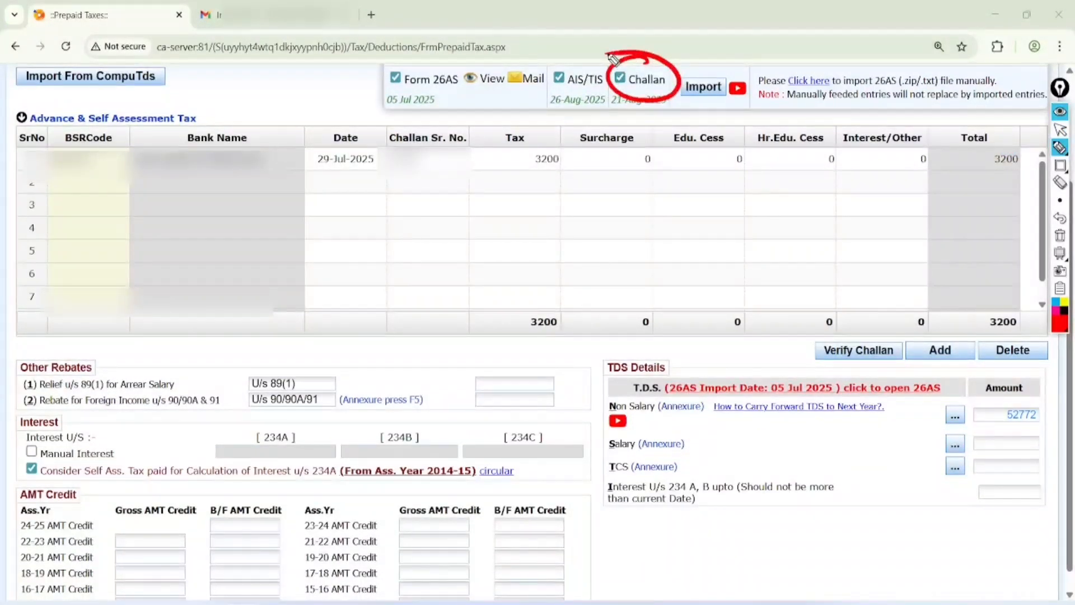
click(1060, 165)
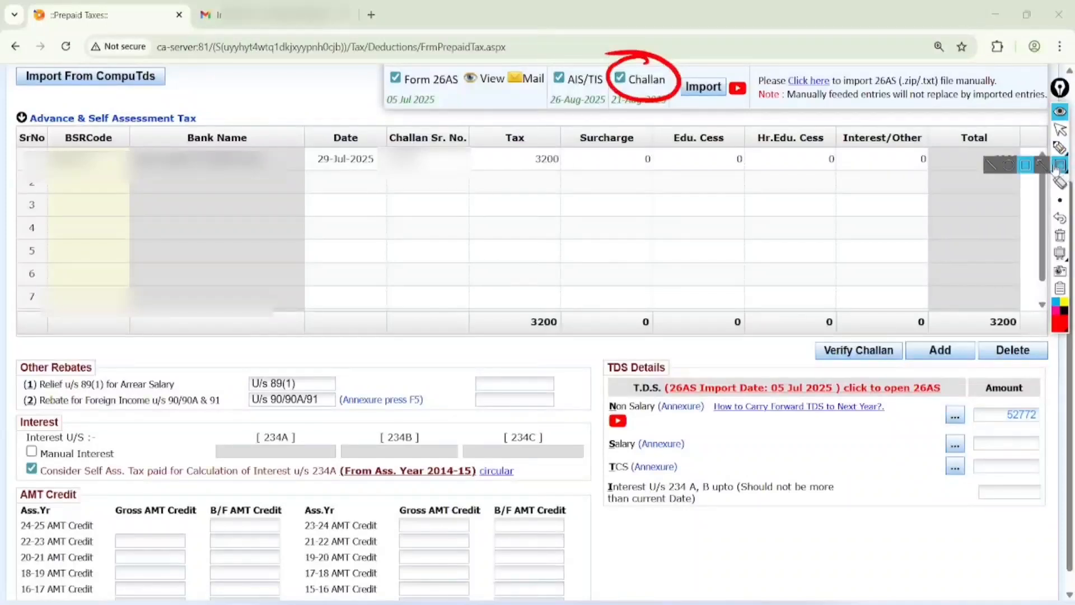
drag(24, 130, 1049, 187)
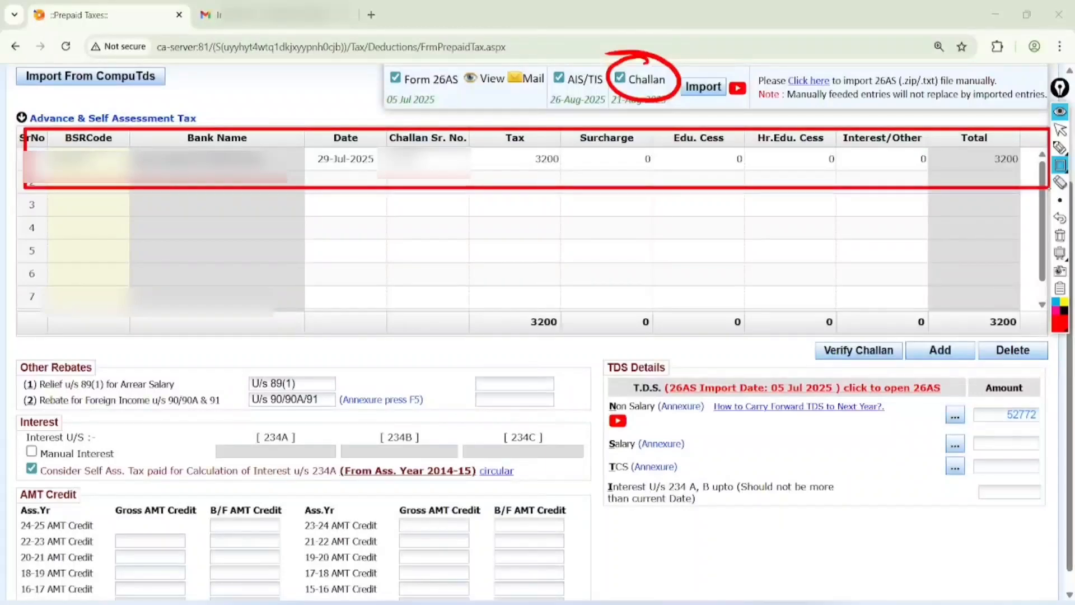
click(1061, 238)
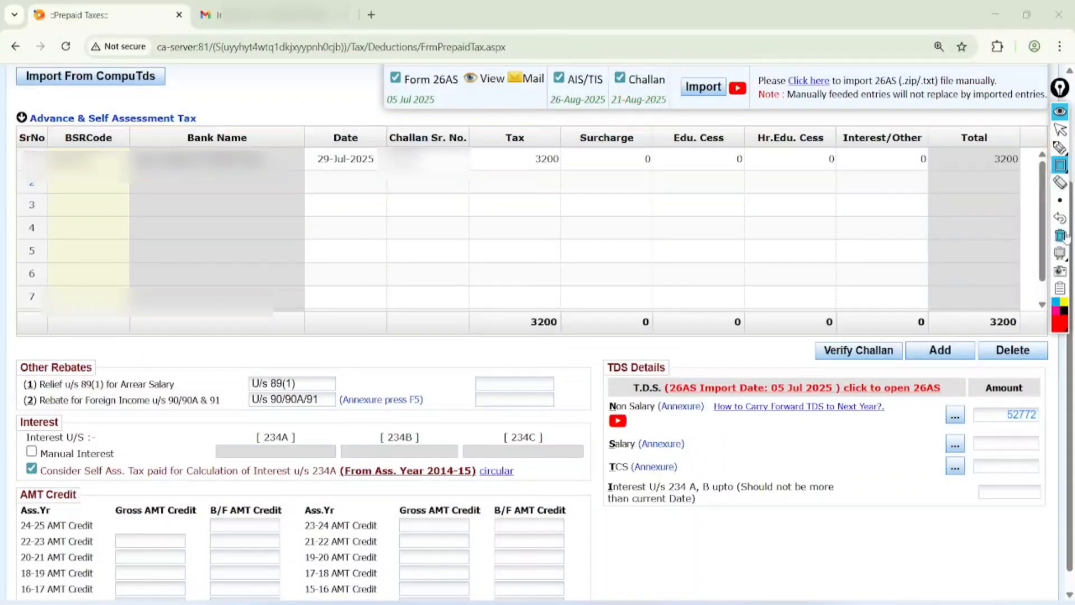
click(1064, 131)
drag(975, 226, 885, 297)
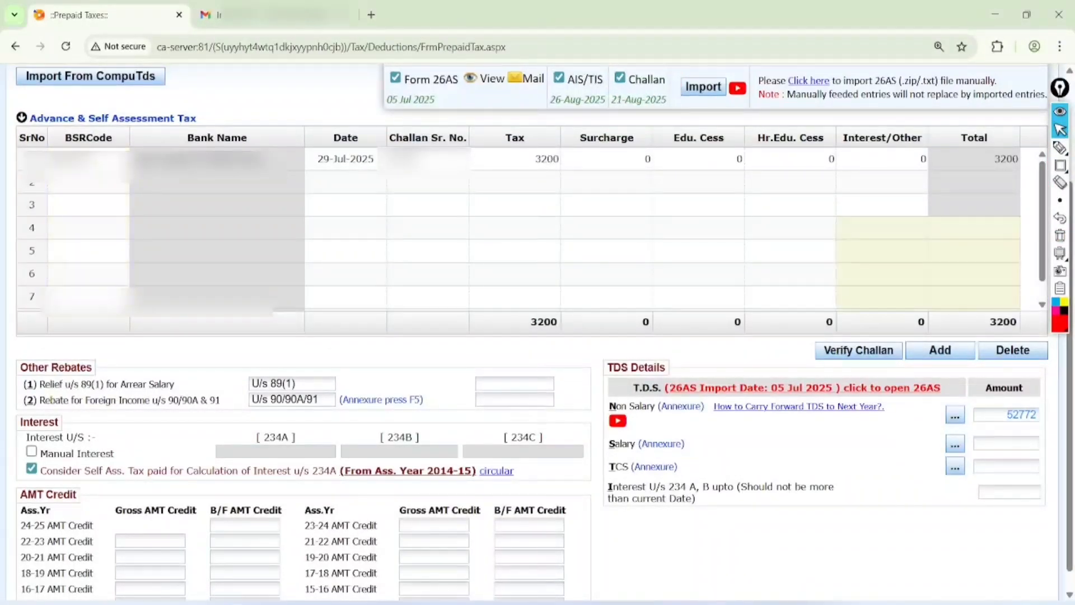
Return to the computation screen, circle the Salary, House Property and Business entries in red, and clear the circles
scroll(885, 297, up, 2)
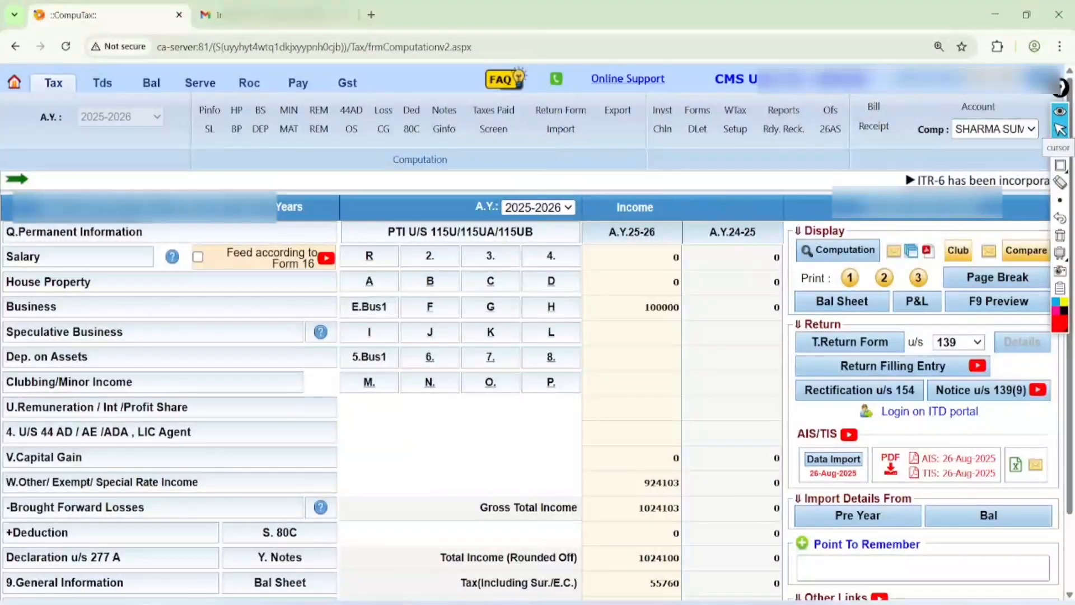
click(1060, 147)
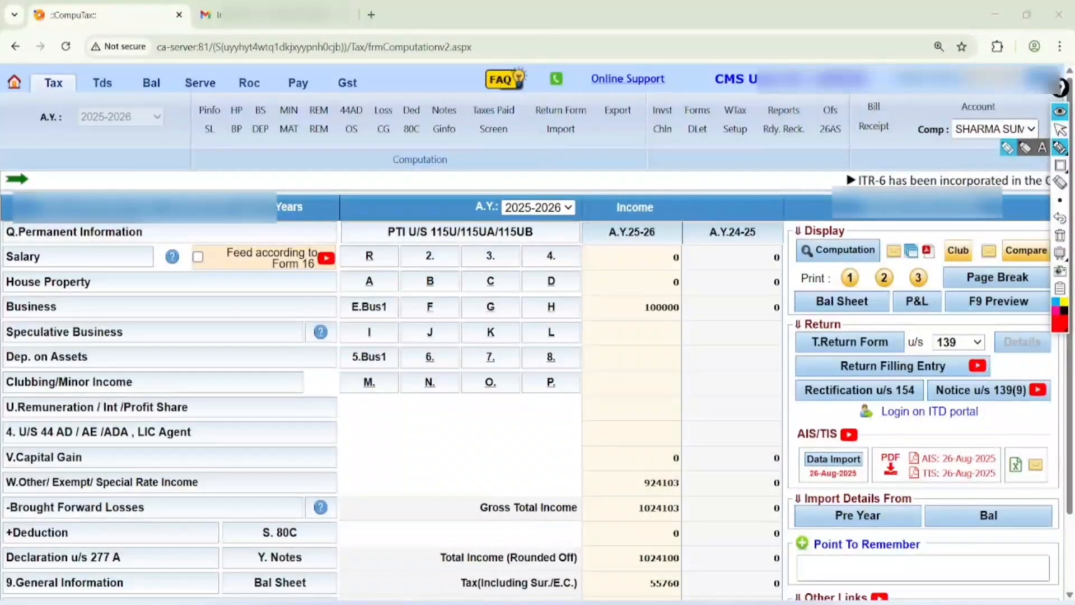
drag(67, 218, 107, 229)
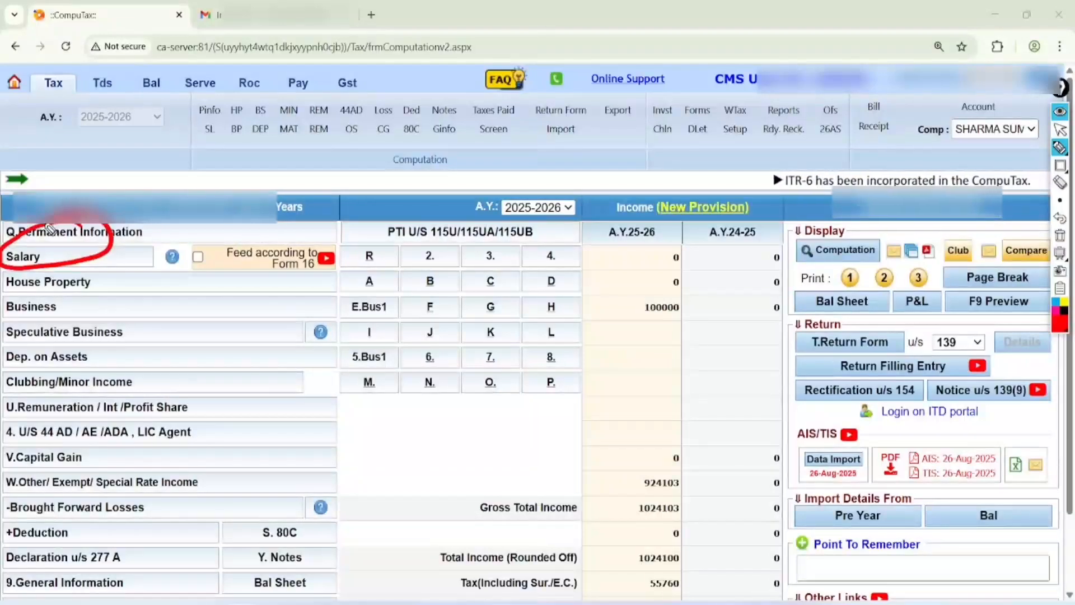
mouse_move(61, 267)
mouse_down()
mouse_move(115, 275)
mouse_move(56, 265)
mouse_move(17, 302)
mouse_move(71, 302)
mouse_move(129, 328)
mouse_move(11, 330)
mouse_move(89, 309)
mouse_up()
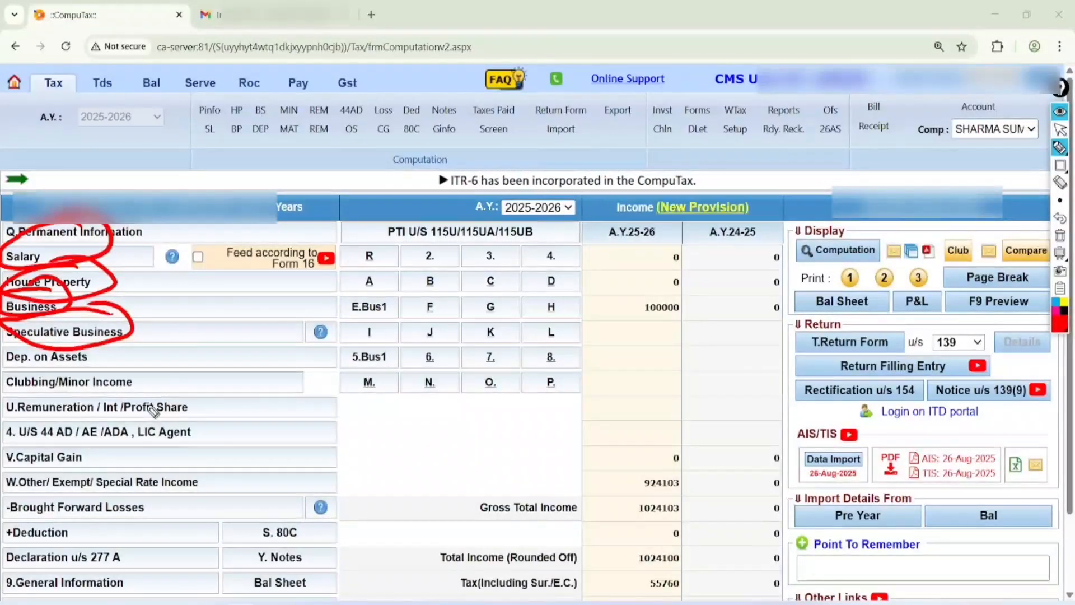
click(1060, 234)
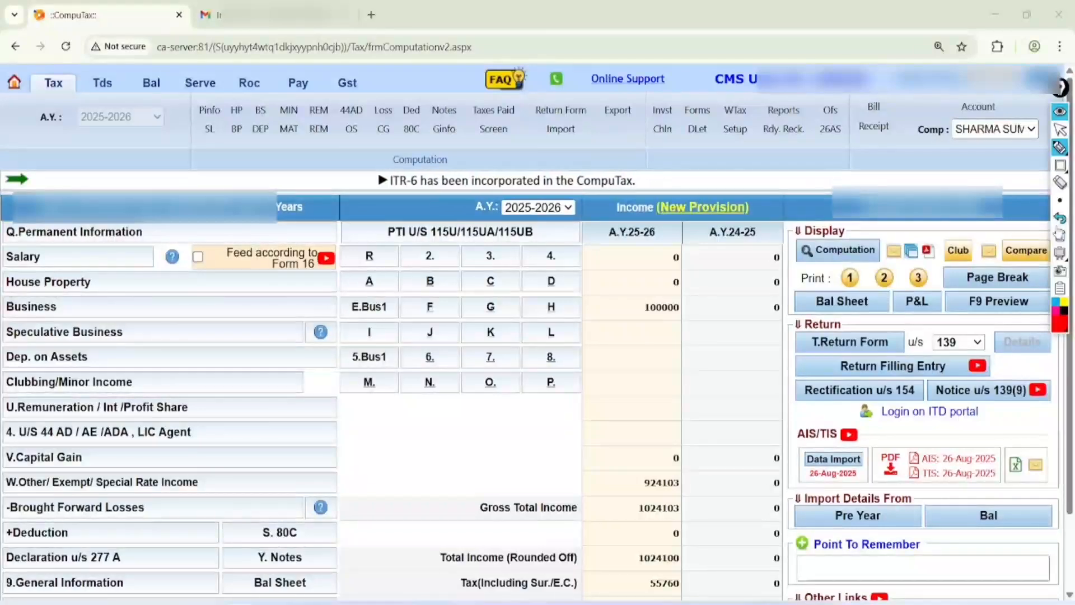
click(1060, 130)
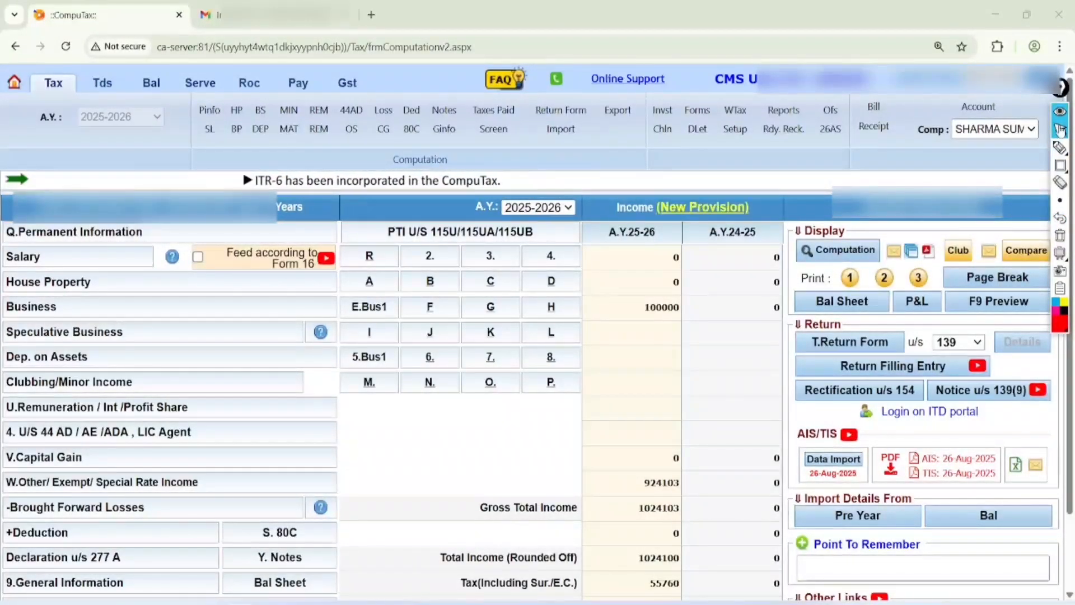
Circle V.Capital Gain in red, clear the circle, and open the Income for Capital Gain page
mouse_move(1058, 147)
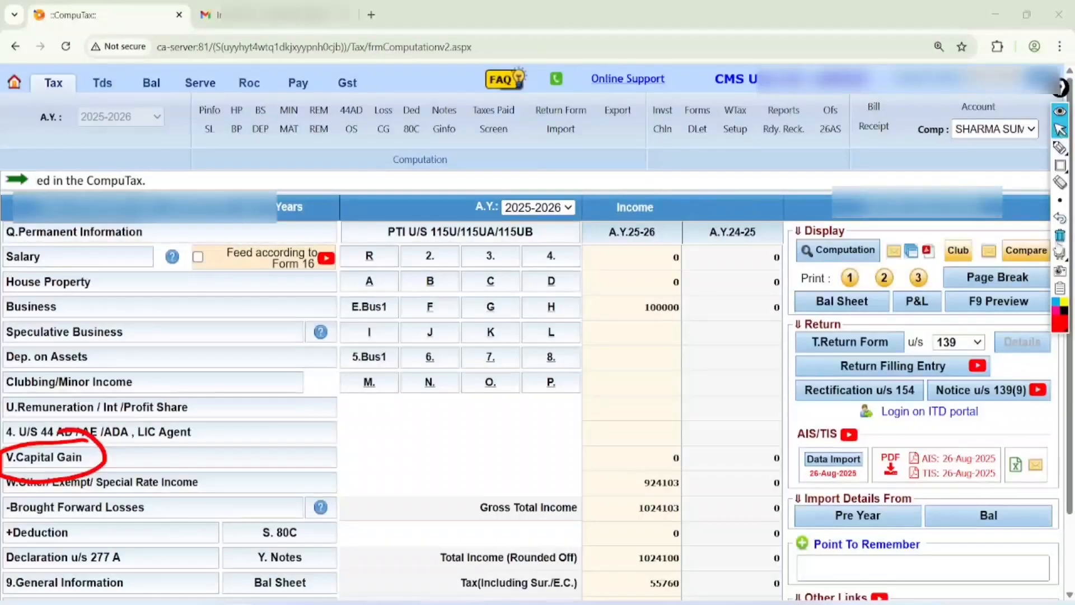
click(1061, 237)
key(v)
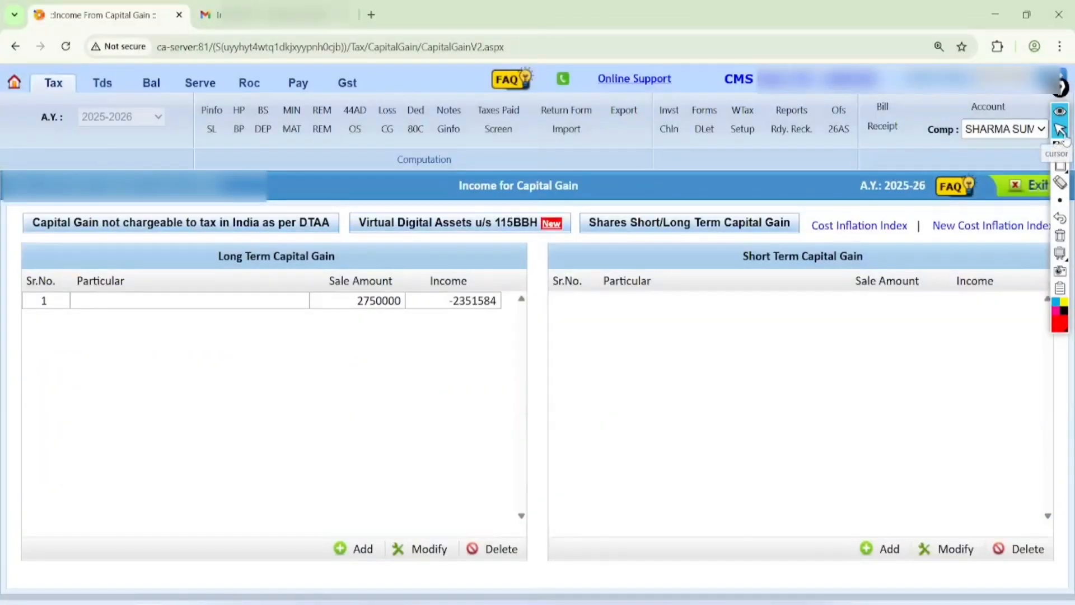
Box the Long Term and Short Term Capital Gain lists and the long-term Add command in red, and clear the boxes
click(1058, 166)
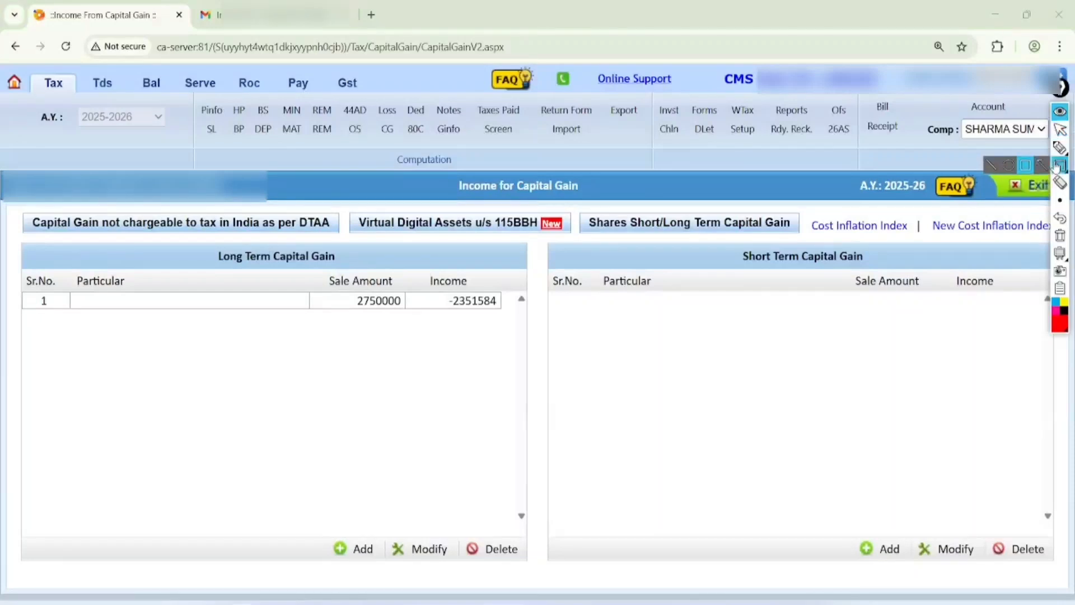
mouse_move(20, 254)
mouse_down()
mouse_move(168, 325)
mouse_move(556, 330)
mouse_up()
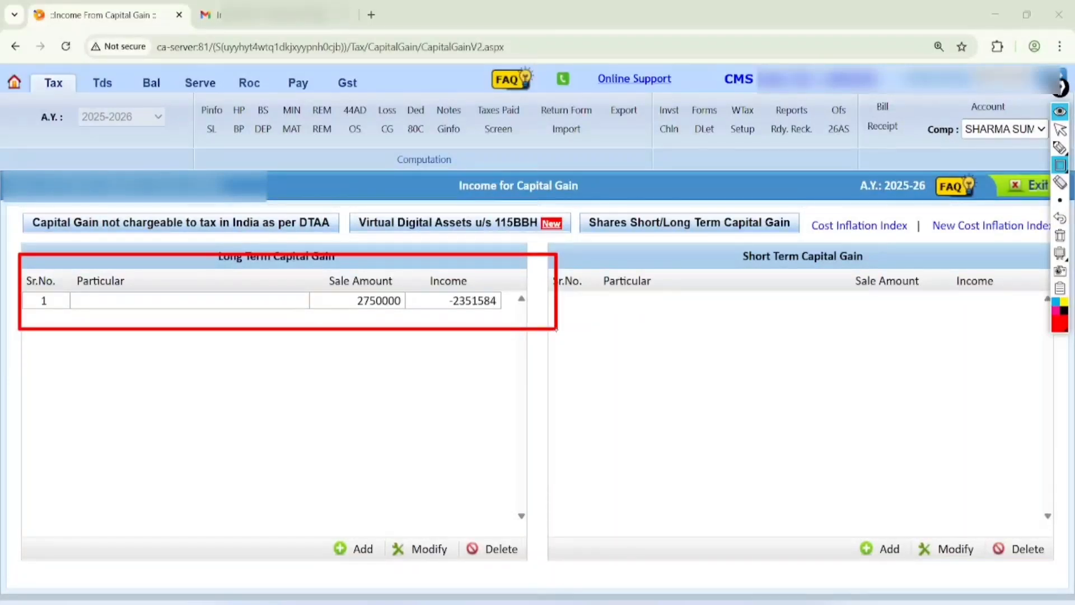
drag(602, 280, 1052, 357)
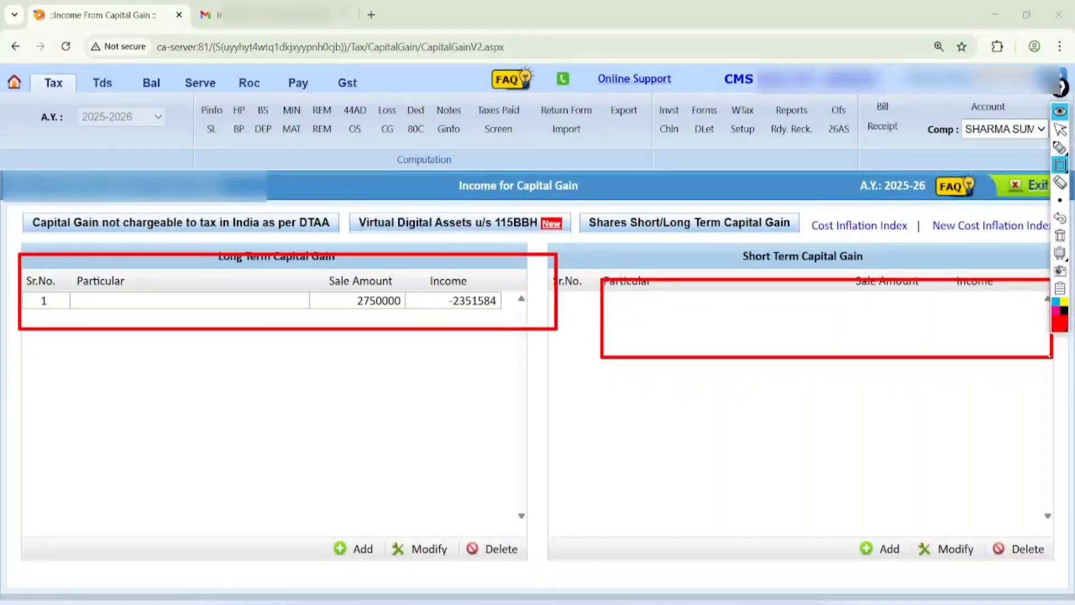
click(1059, 236)
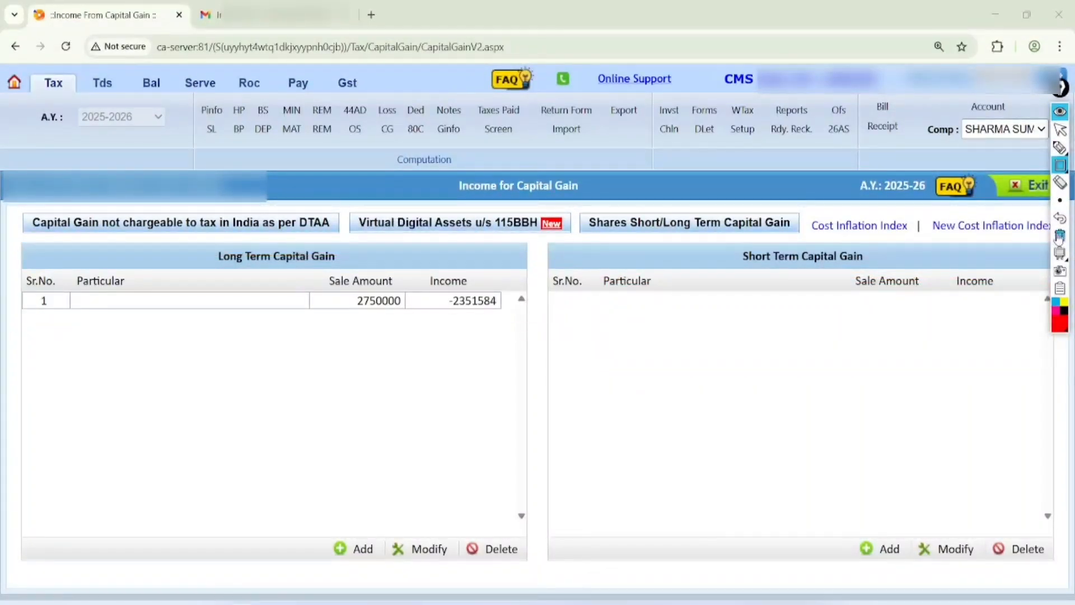
mouse_move(318, 524)
mouse_down()
mouse_move(329, 554)
mouse_move(398, 579)
mouse_up()
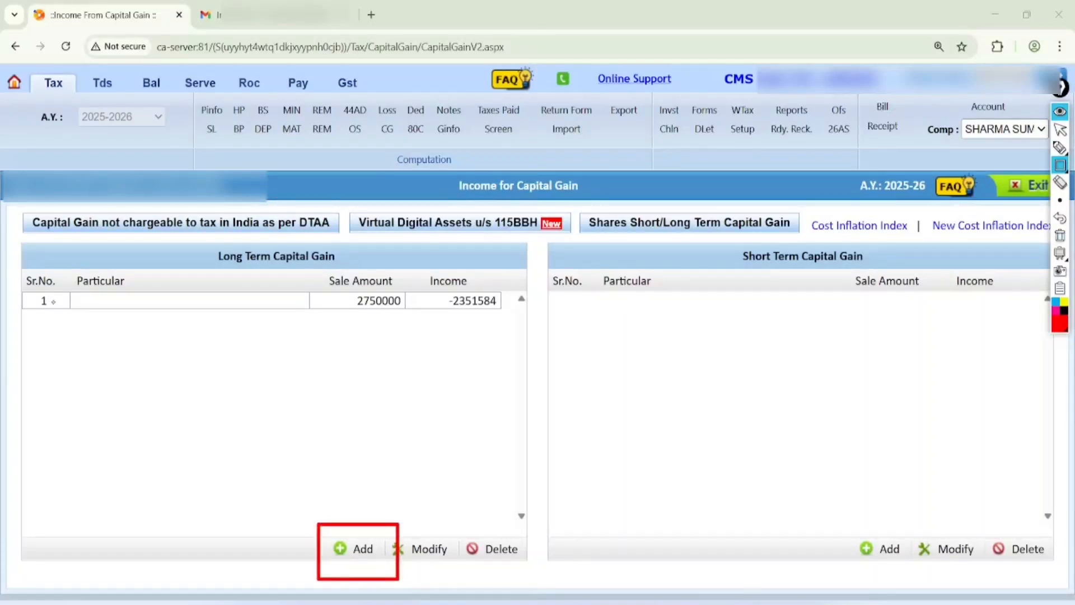
click(1059, 235)
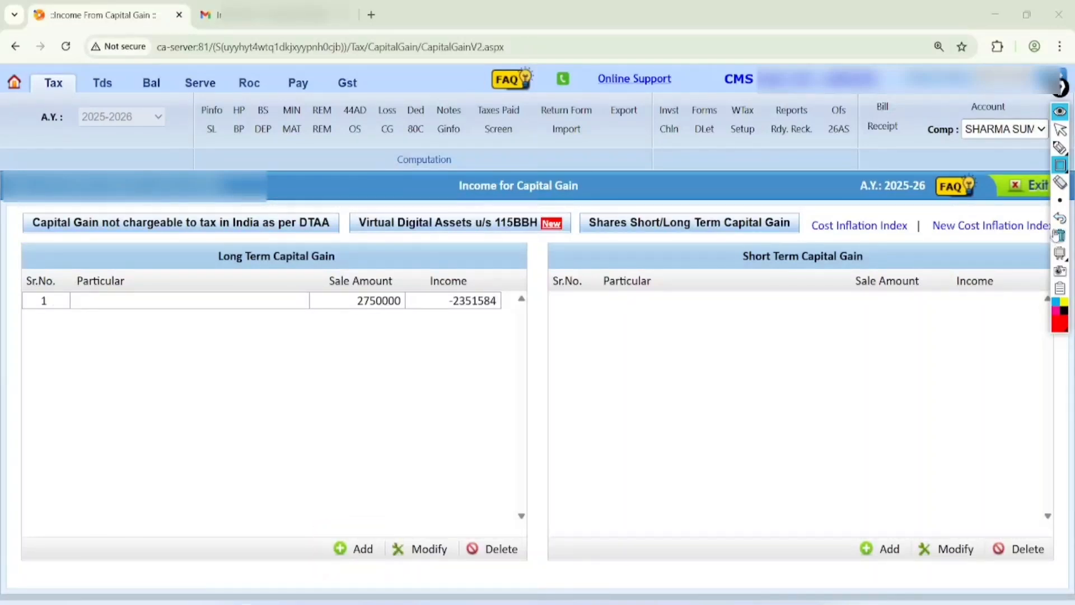
Open the first Long Term Capital Gain entry for modification
click(1059, 130)
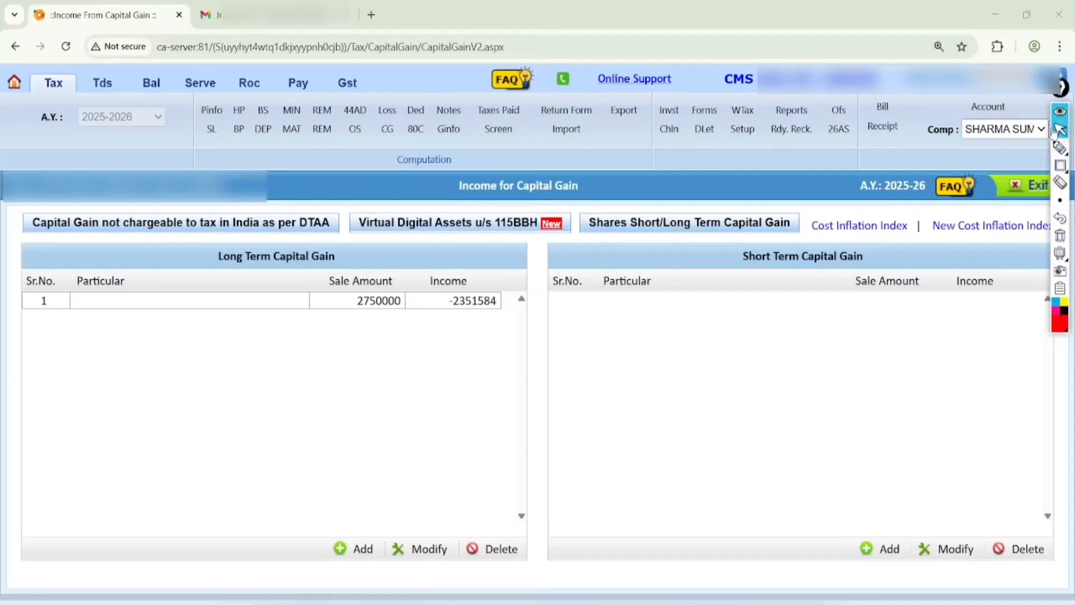
click(262, 301)
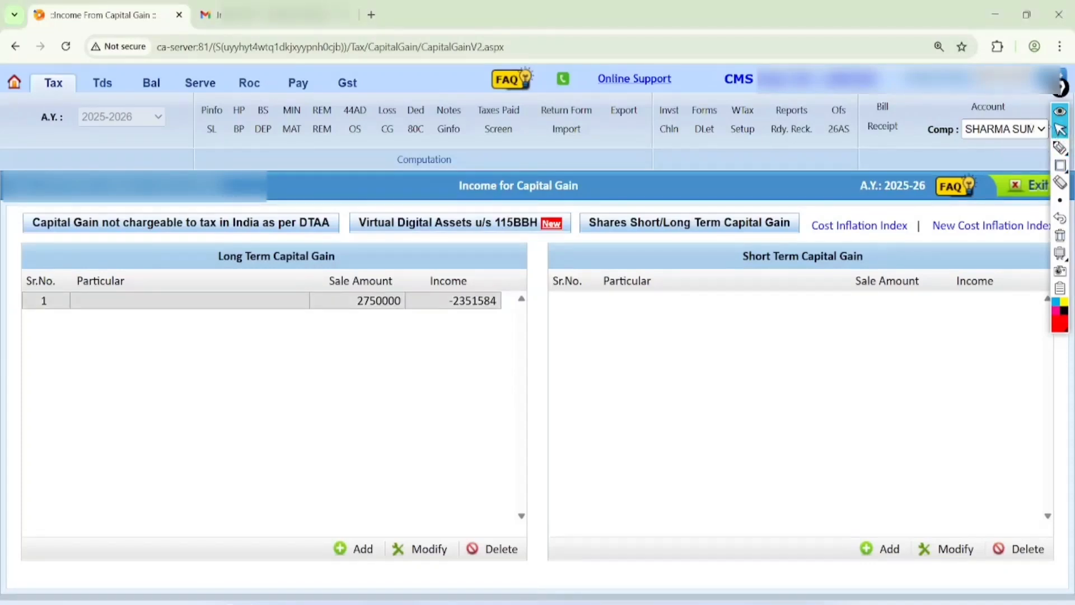
click(420, 549)
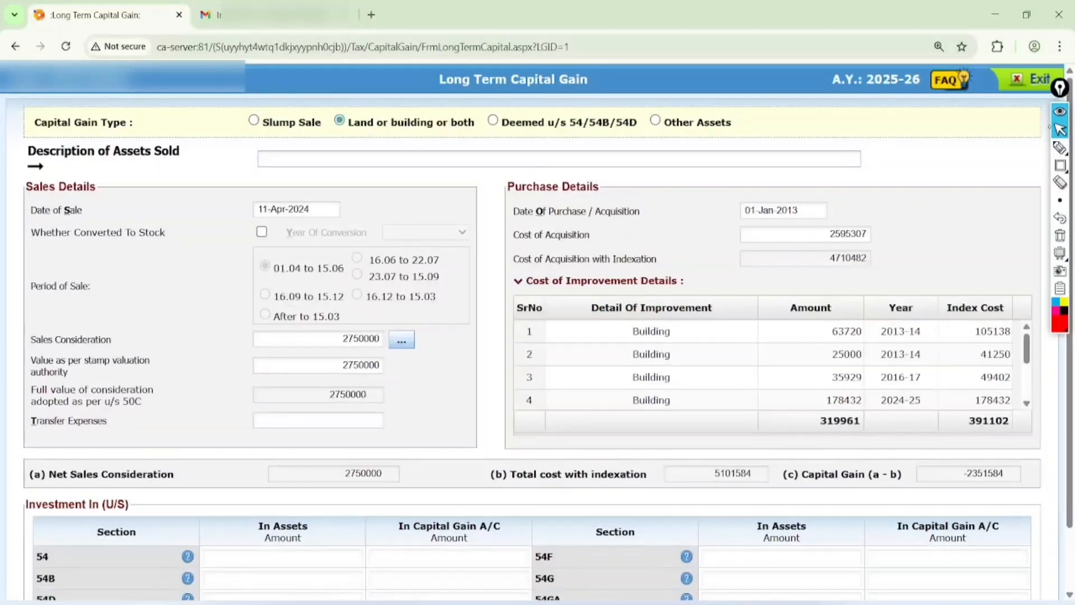
Circle the Sales Details values and the Cost of Improvement Details table in red, and clear the circles
click(1061, 147)
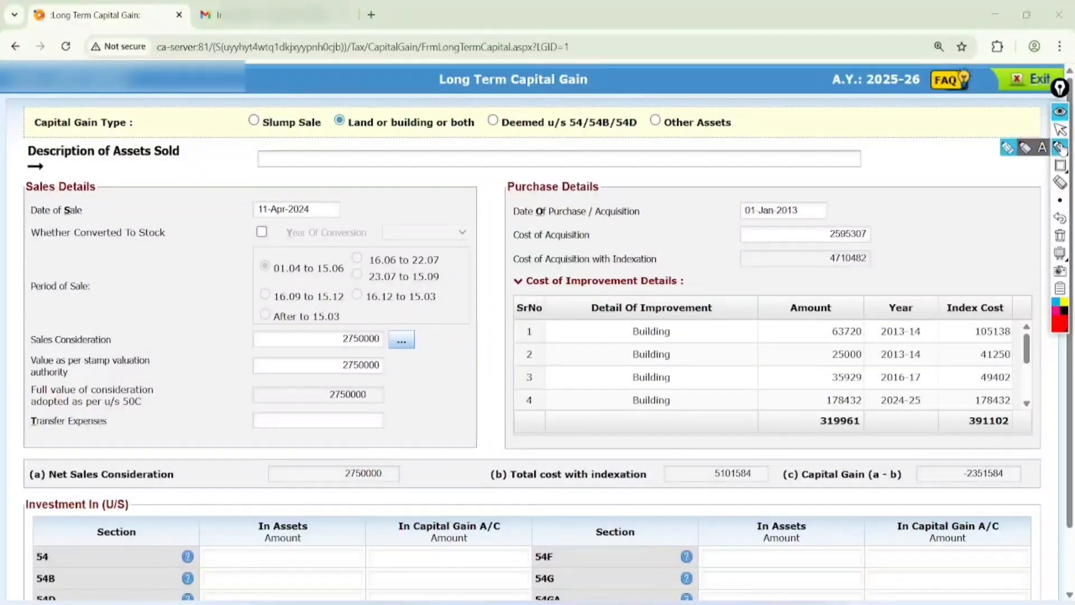
mouse_move(287, 167)
mouse_down()
mouse_move(360, 480)
mouse_move(247, 159)
mouse_up()
mouse_move(1003, 259)
mouse_down()
mouse_move(982, 252)
mouse_move(759, 466)
mouse_move(854, 218)
mouse_up()
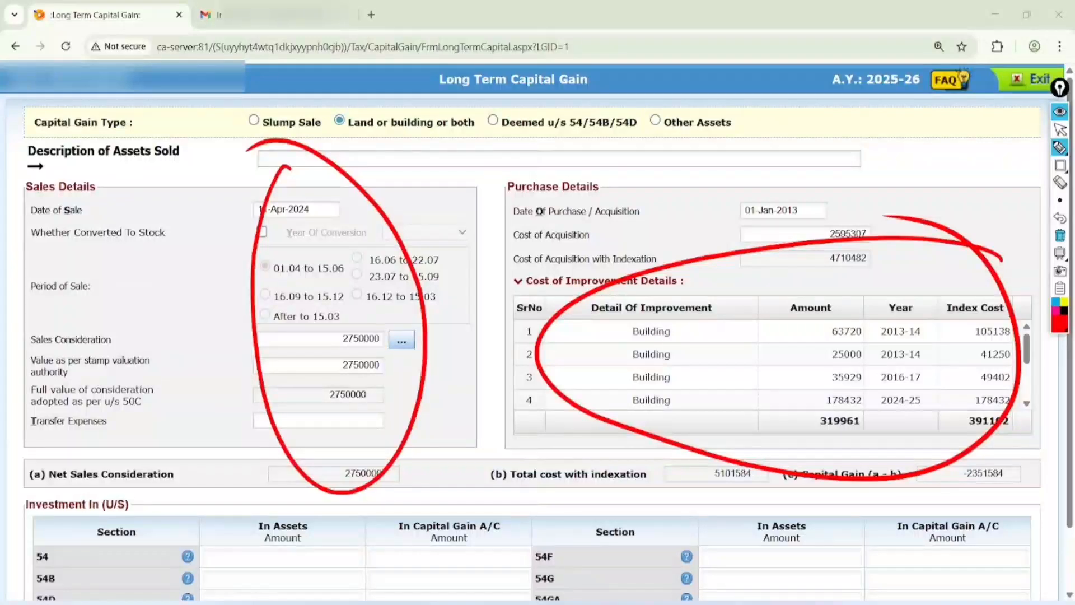
click(1060, 235)
click(1060, 129)
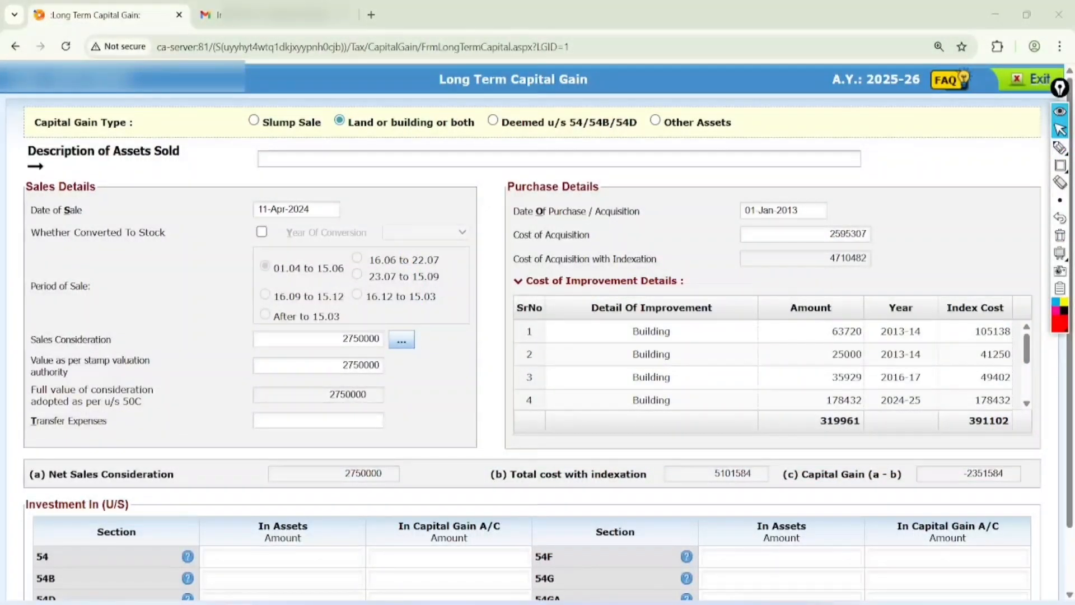
Box the Capital Gain Type options in red, undo the box, and place the cursor in Description of Assets Sold
click(1060, 166)
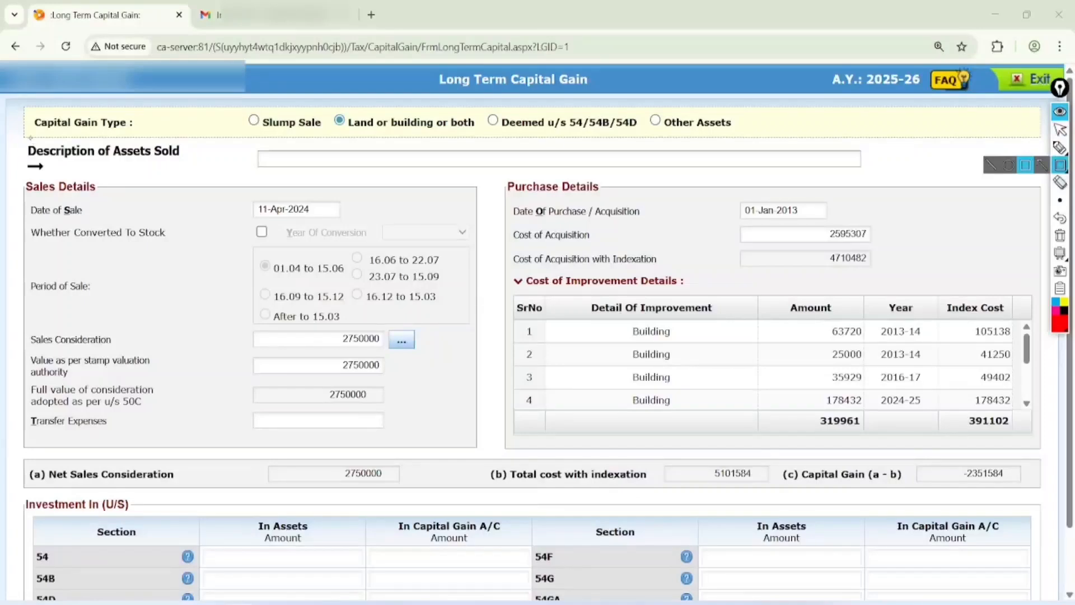
mouse_move(23, 97)
mouse_down()
mouse_move(228, 135)
mouse_move(871, 161)
mouse_up()
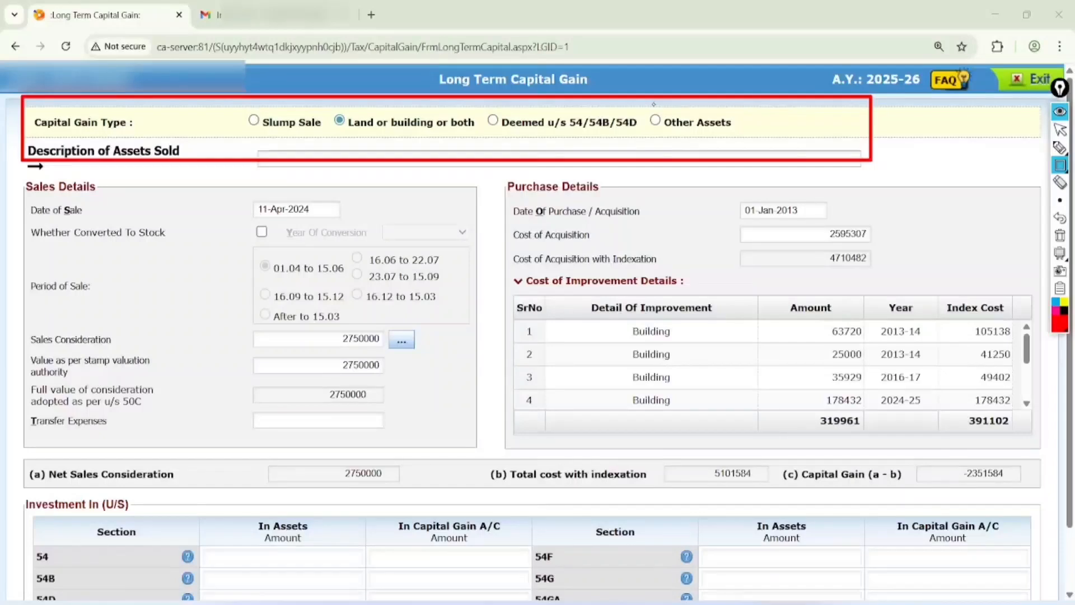
click(1060, 131)
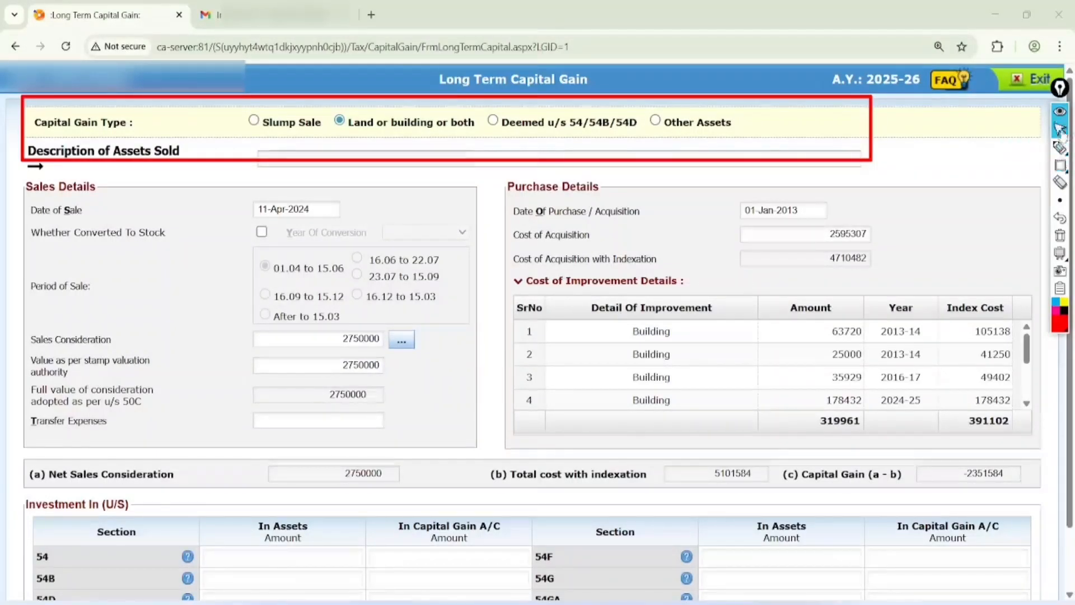
click(1060, 218)
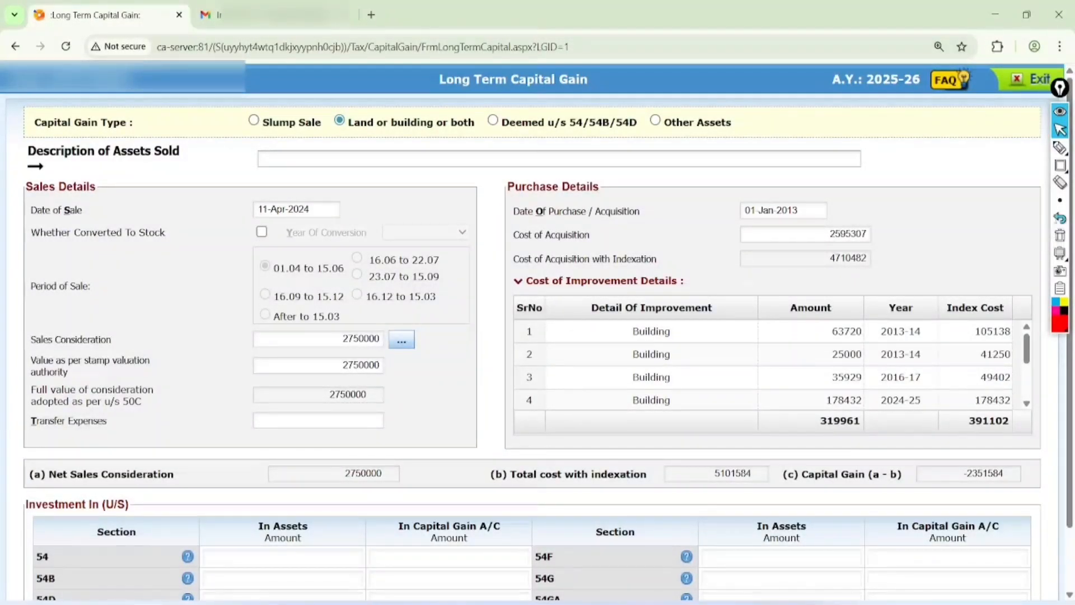
click(559, 160)
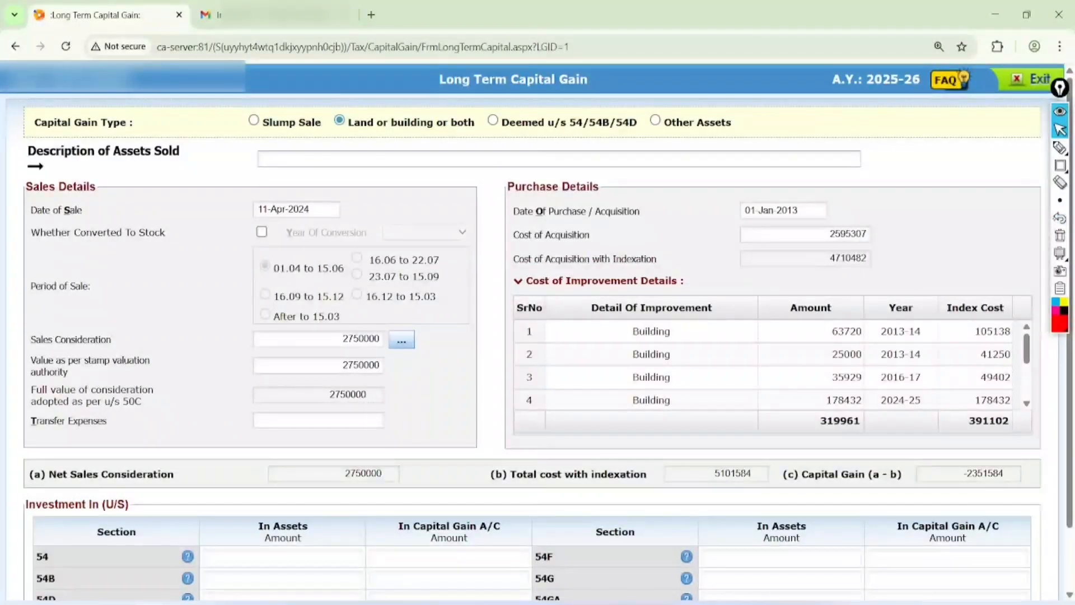
Circle the Date of Sale label and date in red, handwrite "Sale" with a double underline beside them, and clear the annotations
click(1061, 149)
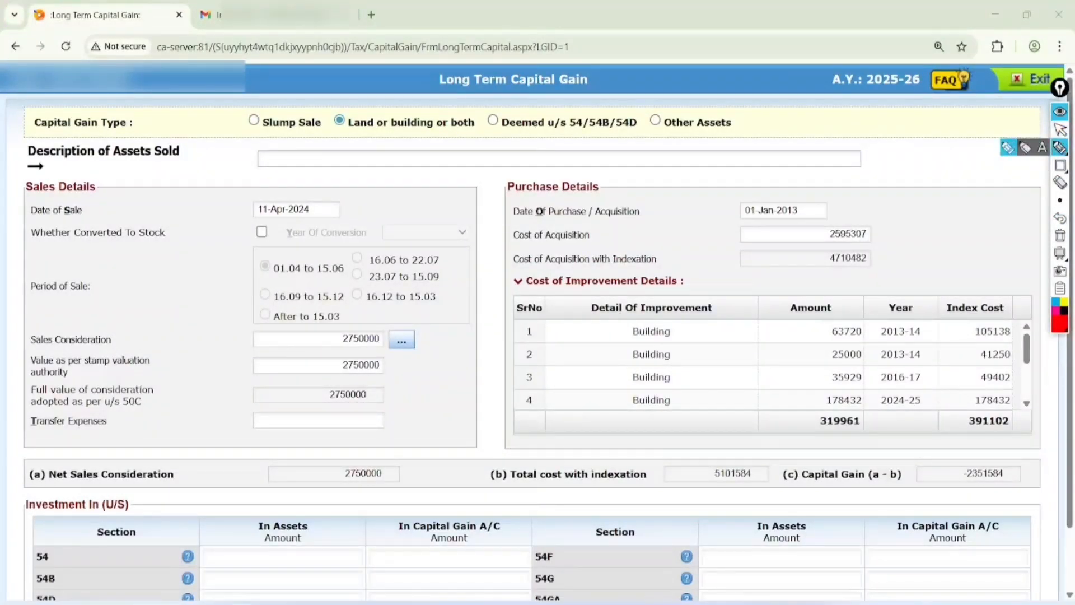
mouse_move(87, 201)
mouse_down()
mouse_move(75, 214)
mouse_move(47, 199)
mouse_up()
mouse_move(288, 189)
mouse_down()
mouse_move(361, 202)
mouse_move(242, 201)
mouse_up()
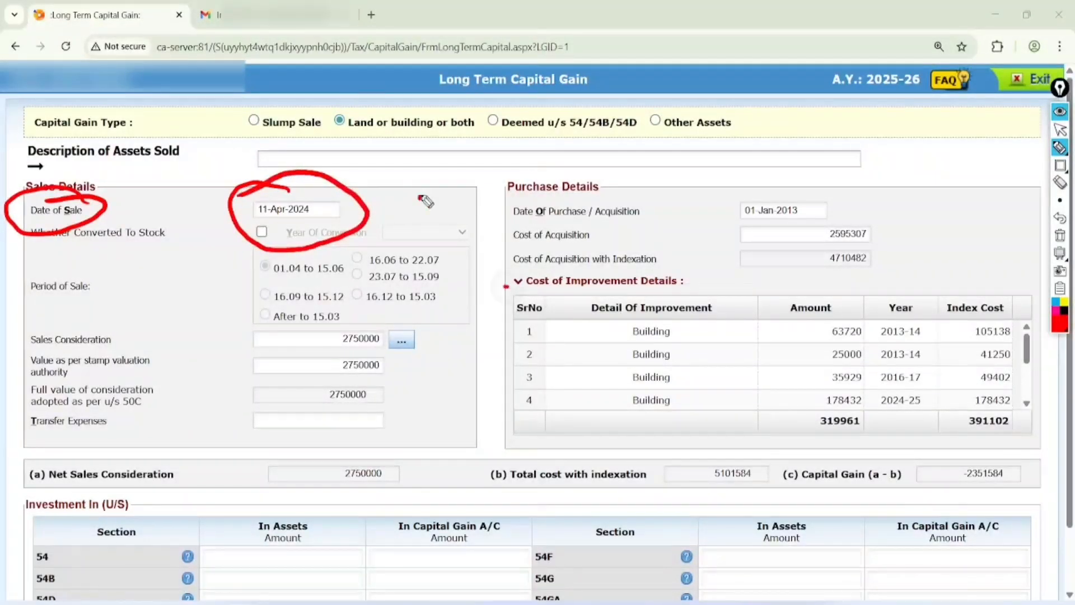
mouse_move(430, 168)
mouse_down()
mouse_move(444, 212)
mouse_move(477, 208)
mouse_move(494, 168)
mouse_up()
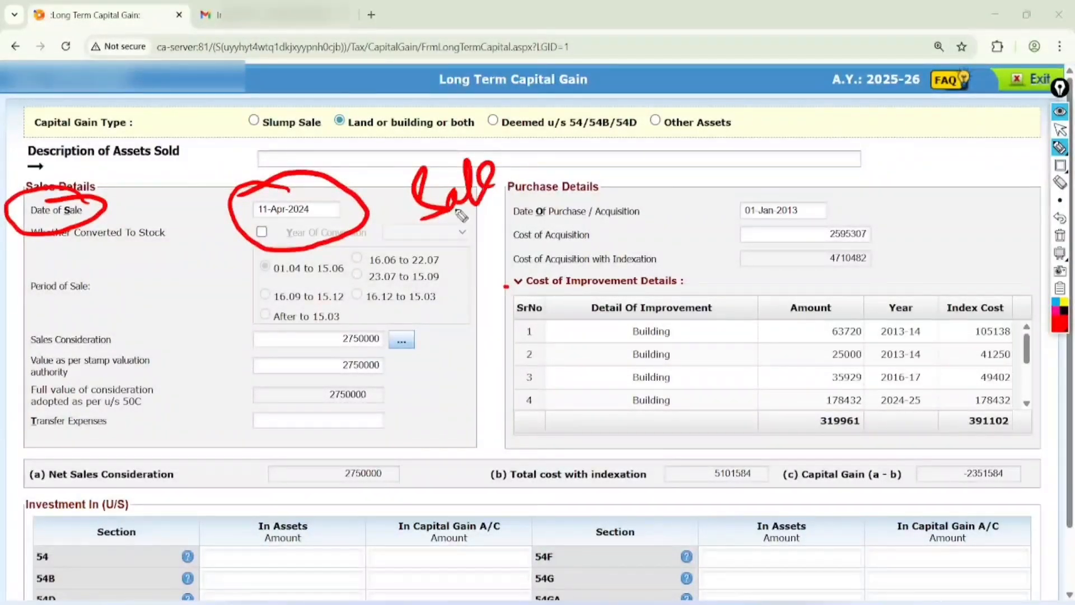
drag(424, 249, 524, 188)
drag(448, 246, 557, 175)
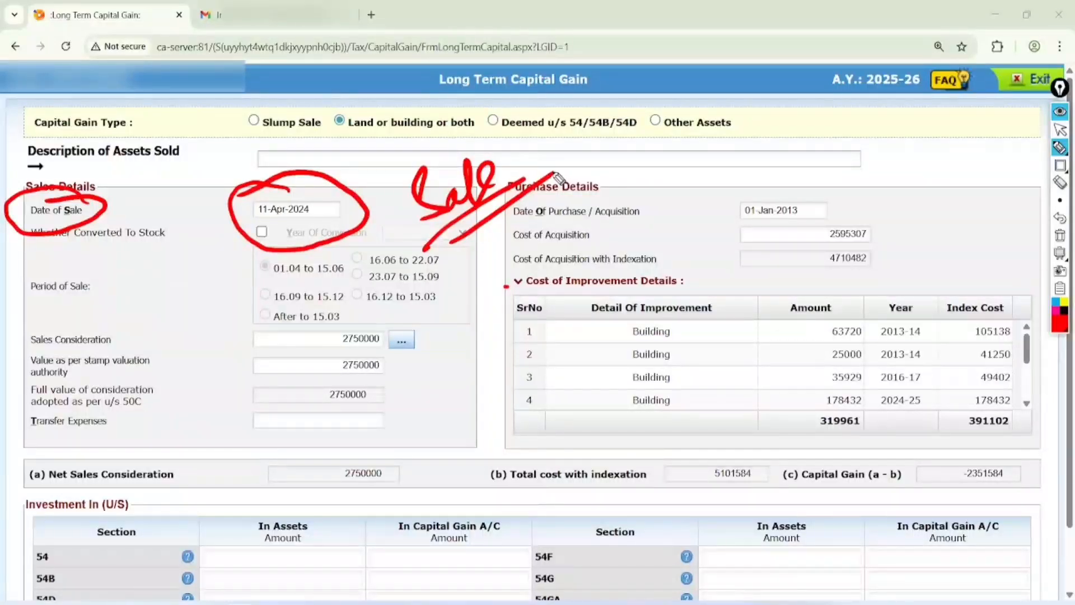
click(1060, 235)
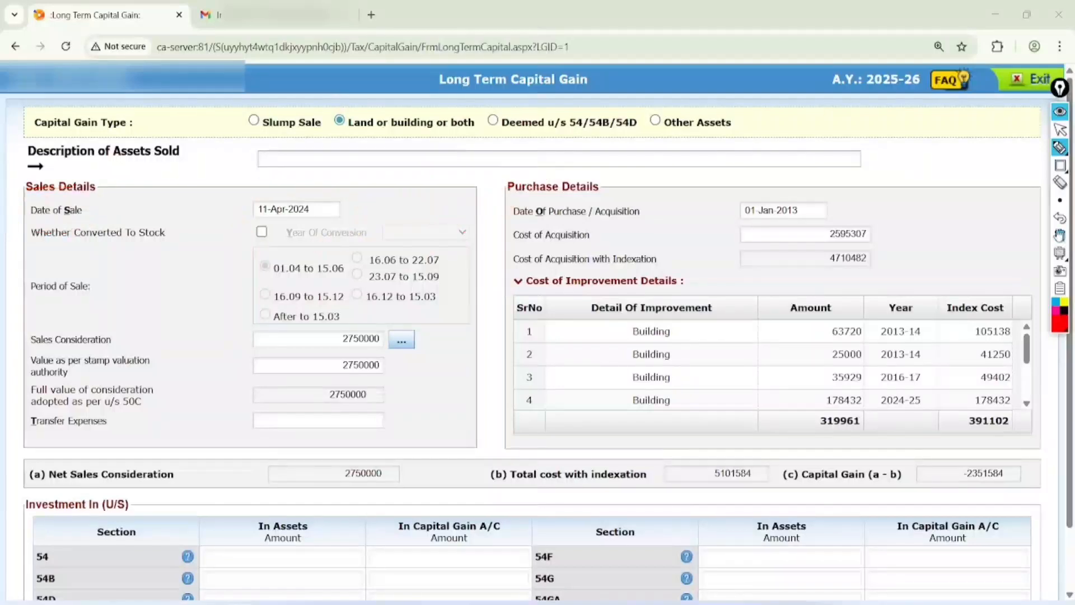
click(1058, 132)
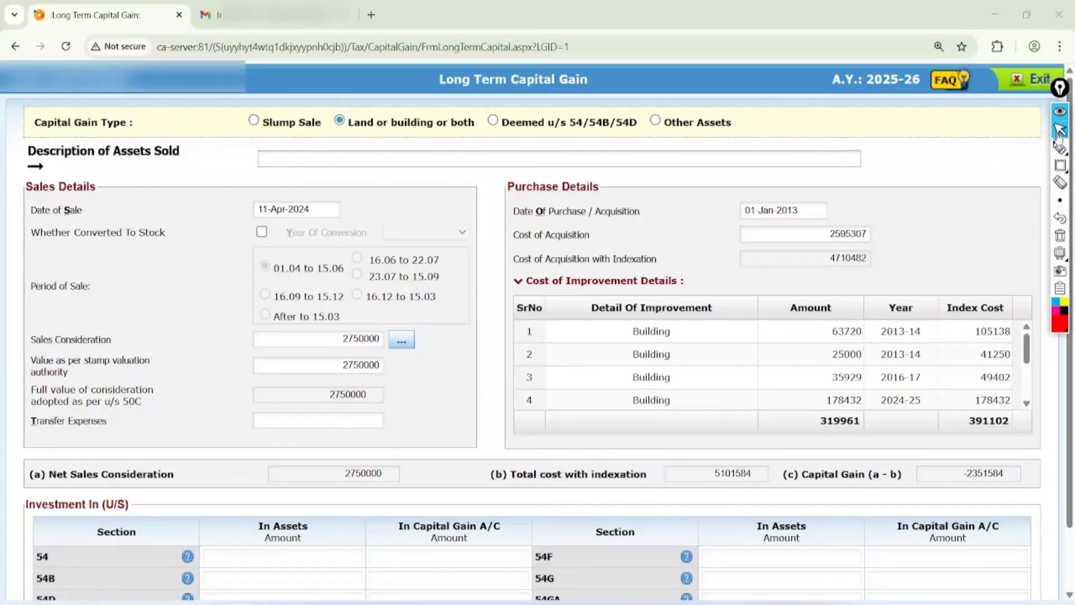
Circle the 01.04 to 15.06 sale period and the Sales Consideration label and amount in red, and clear the circles
click(1060, 147)
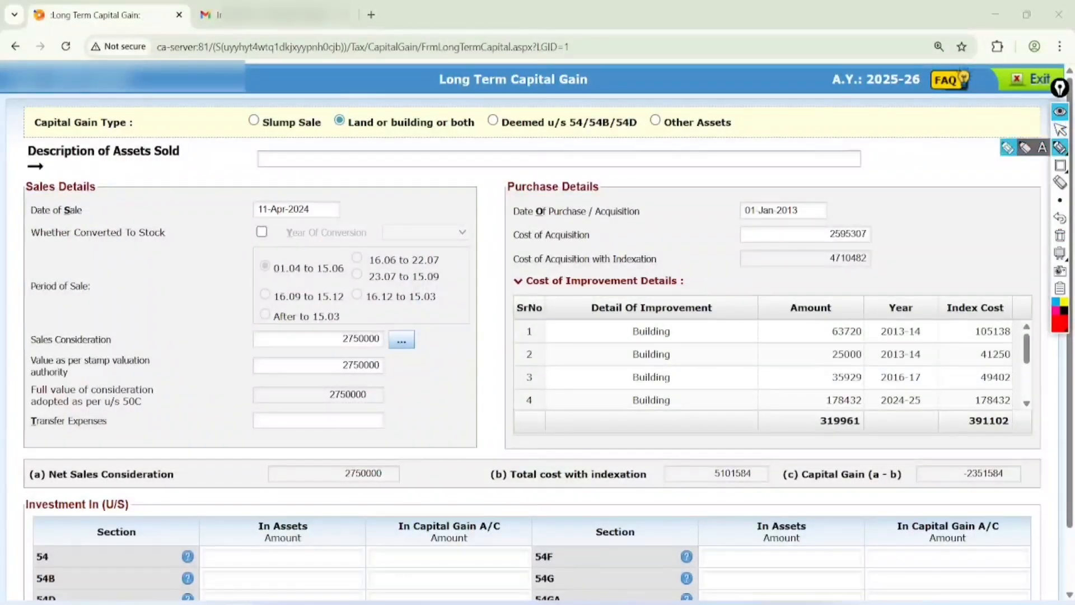
mouse_move(310, 241)
mouse_down()
mouse_move(233, 274)
mouse_move(271, 249)
mouse_up()
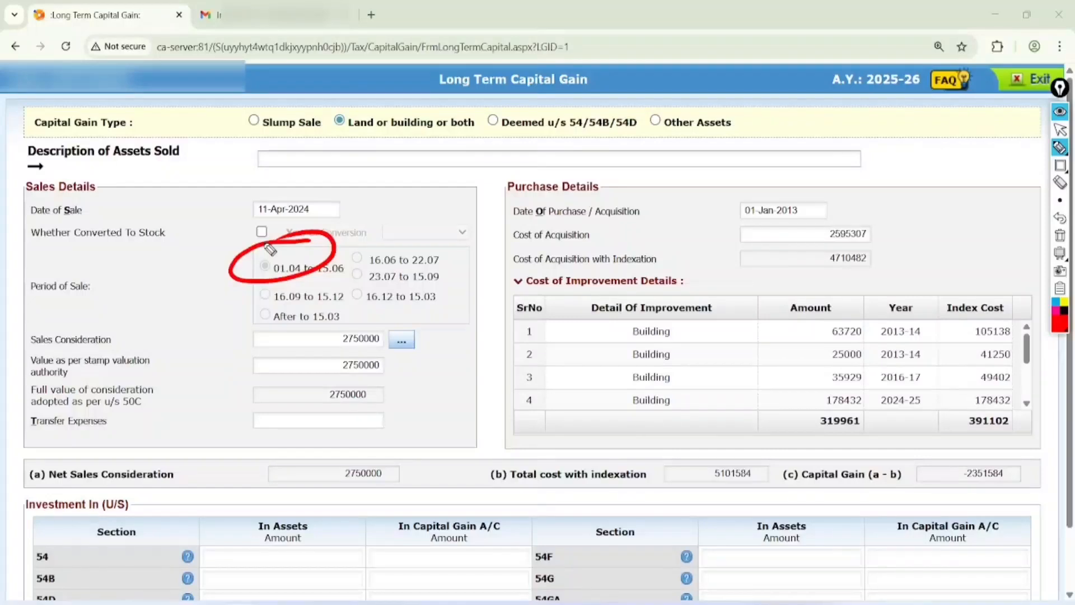
mouse_move(120, 328)
mouse_down()
mouse_move(73, 320)
mouse_move(51, 352)
mouse_move(79, 328)
mouse_up()
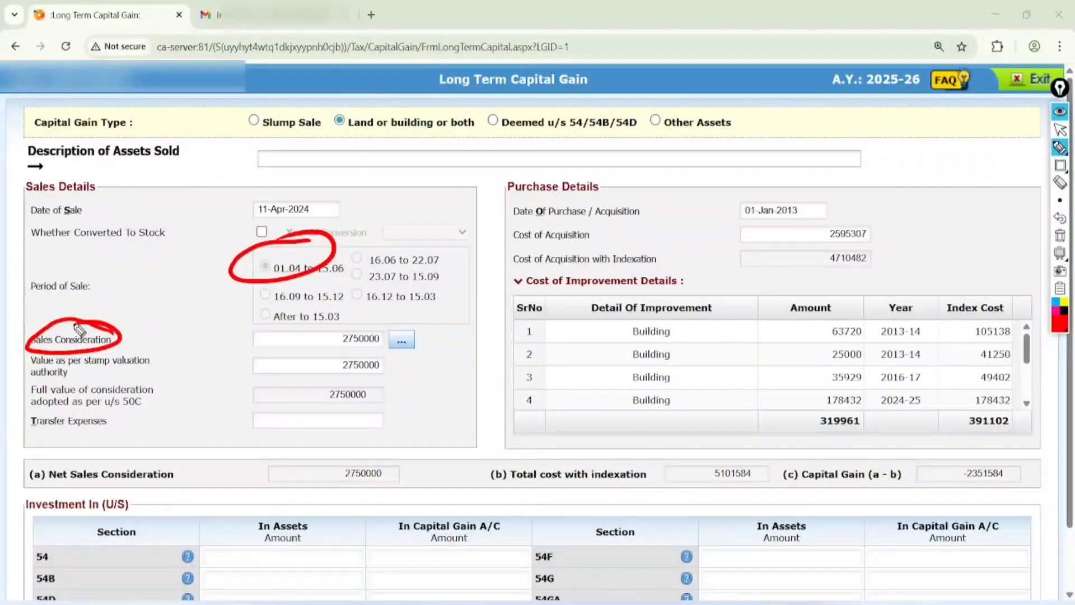
mouse_move(386, 326)
mouse_down()
mouse_move(357, 320)
mouse_move(331, 361)
mouse_move(395, 330)
mouse_move(361, 315)
mouse_up()
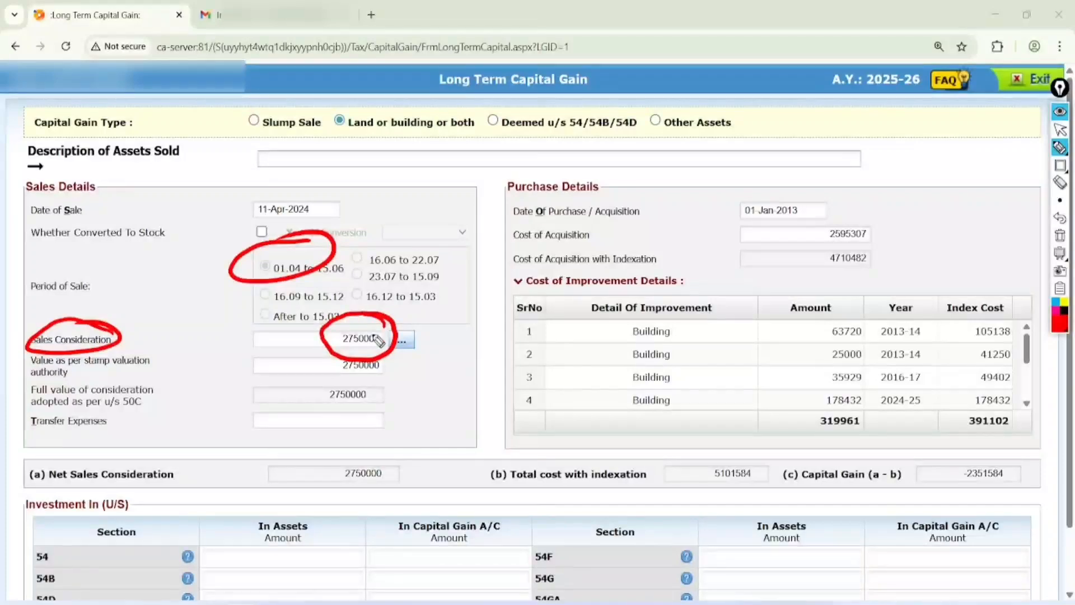
click(1061, 129)
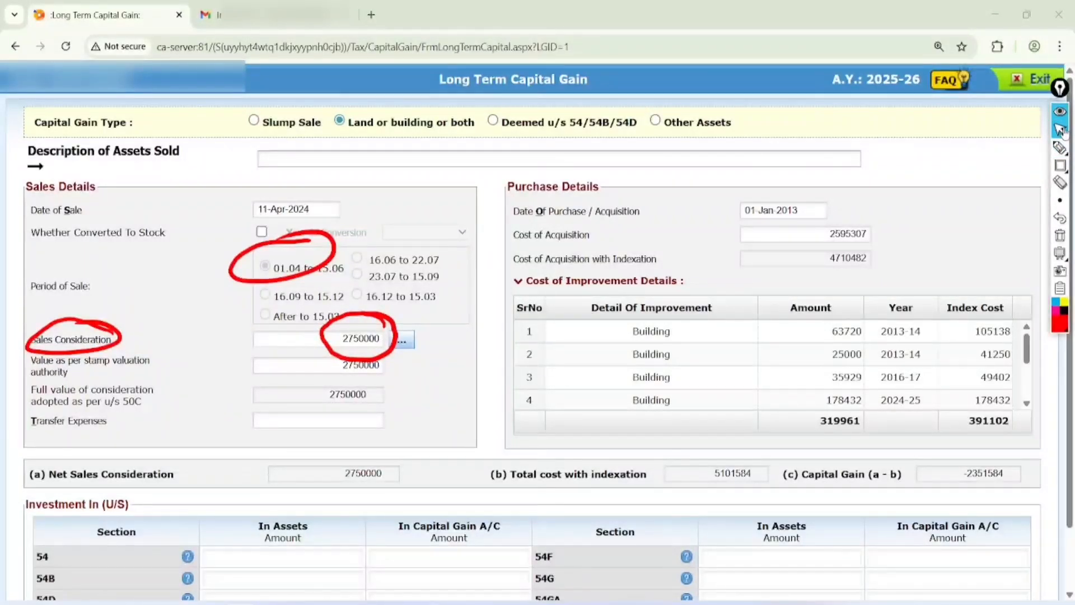
click(1060, 237)
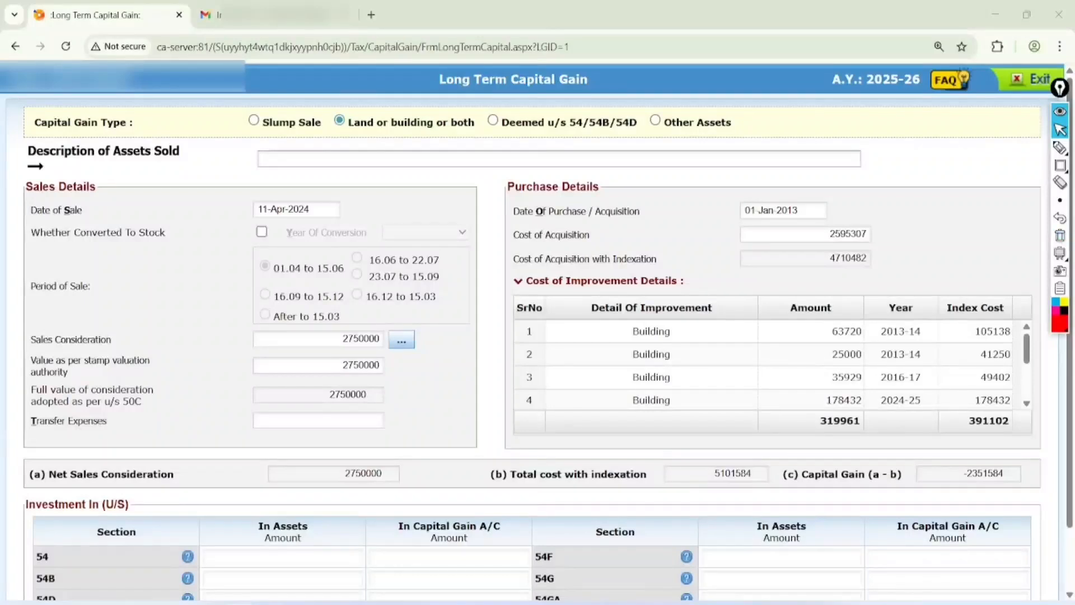
Open the Buyer Detail window for the sales consideration and circle its title and the Name Of Buyer, PAN and Aadhar No headings in red
click(401, 340)
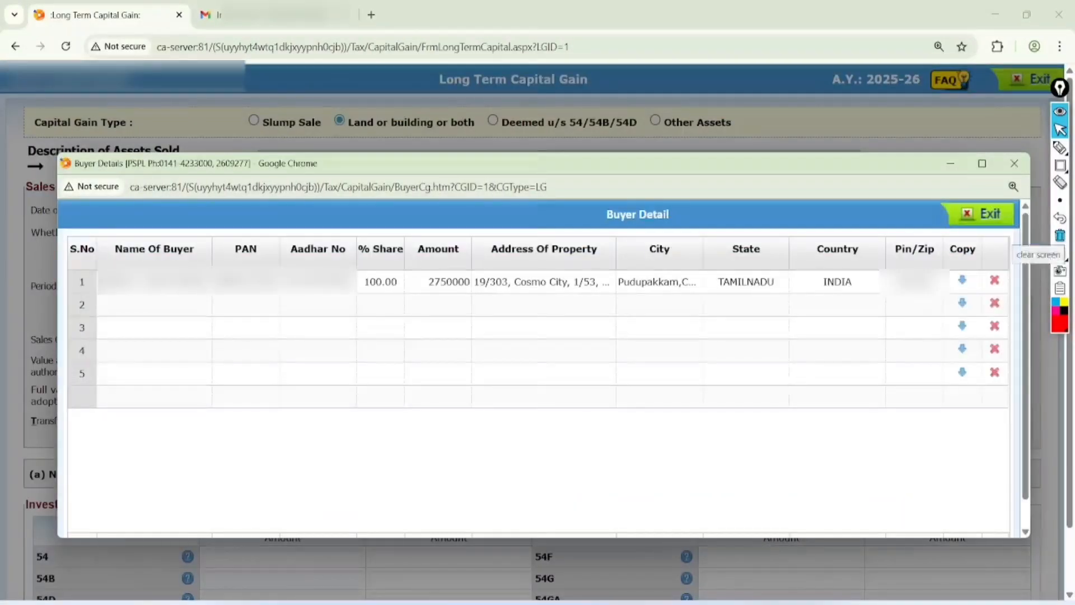
click(1061, 147)
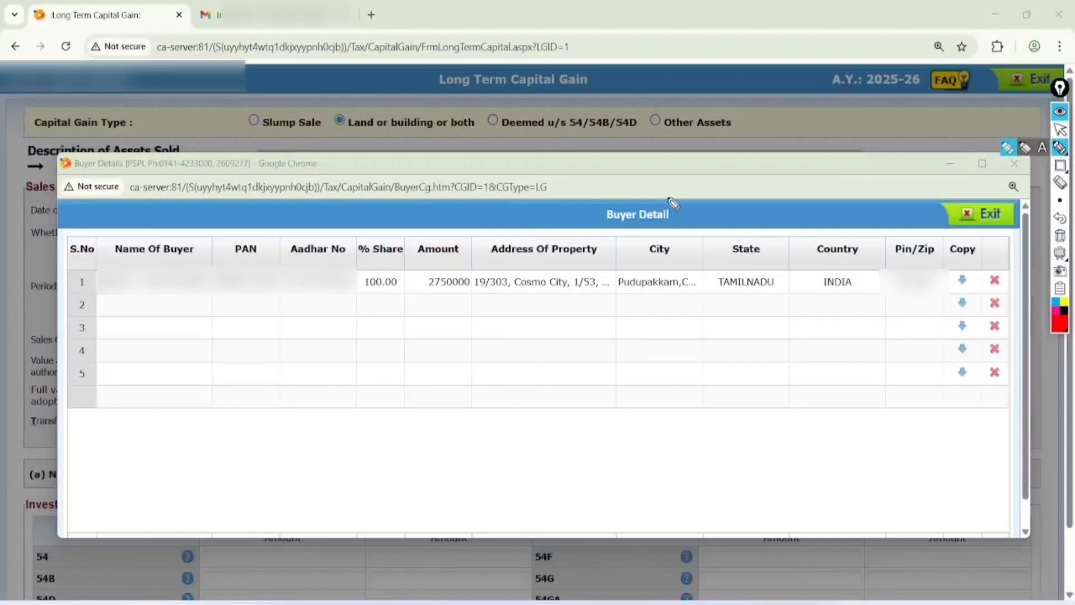
mouse_move(677, 194)
mouse_down()
mouse_move(600, 228)
mouse_move(684, 214)
mouse_move(654, 189)
mouse_up()
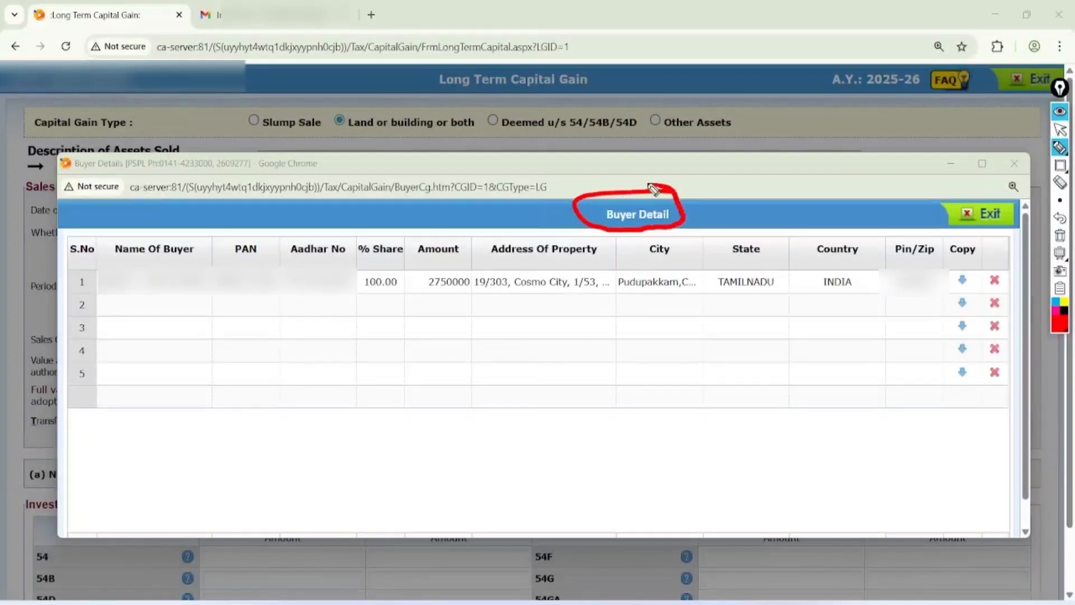
mouse_move(154, 235)
mouse_down()
mouse_move(193, 246)
mouse_move(146, 226)
mouse_up()
mouse_move(261, 231)
mouse_down()
mouse_move(227, 256)
mouse_move(240, 238)
mouse_up()
mouse_move(339, 230)
mouse_down()
mouse_move(340, 246)
mouse_move(297, 227)
mouse_move(323, 230)
mouse_up()
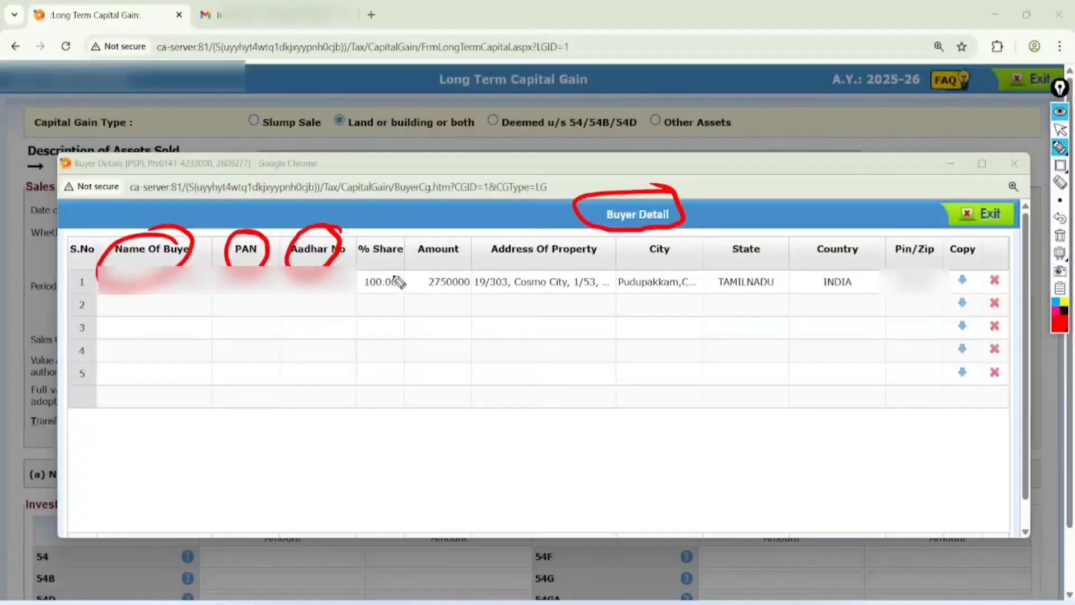
Circle the % Share heading and the first buyer's amount in red, and mark the share value with slanted strokes
mouse_move(399, 246)
mouse_down()
mouse_move(344, 247)
mouse_move(375, 220)
mouse_up()
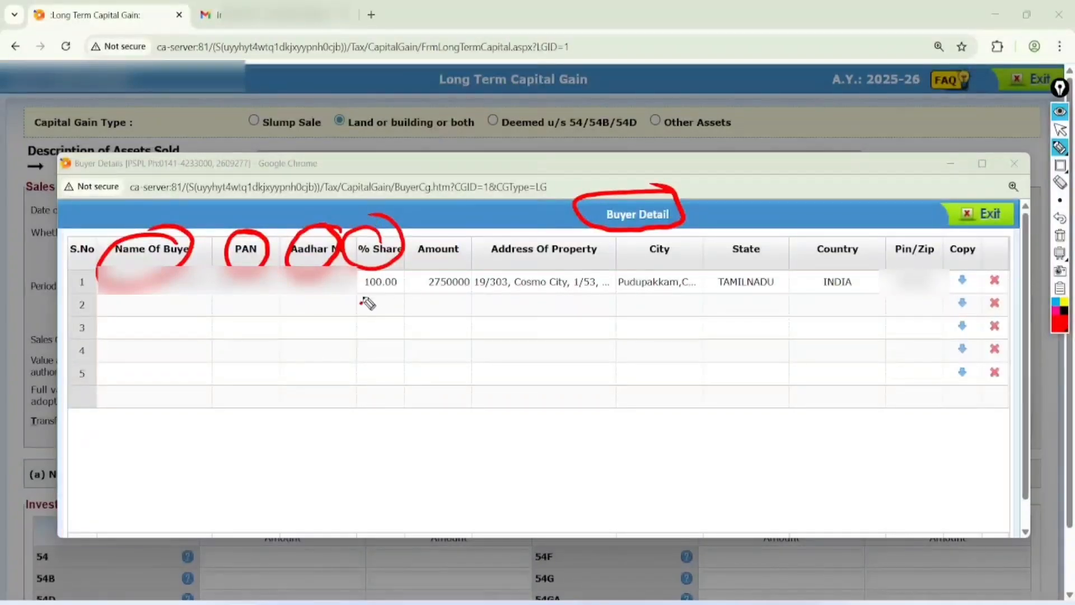
mouse_move(361, 303)
mouse_down()
mouse_move(399, 265)
mouse_move(399, 284)
mouse_up()
mouse_move(466, 261)
mouse_down()
mouse_move(431, 308)
mouse_move(448, 262)
mouse_up()
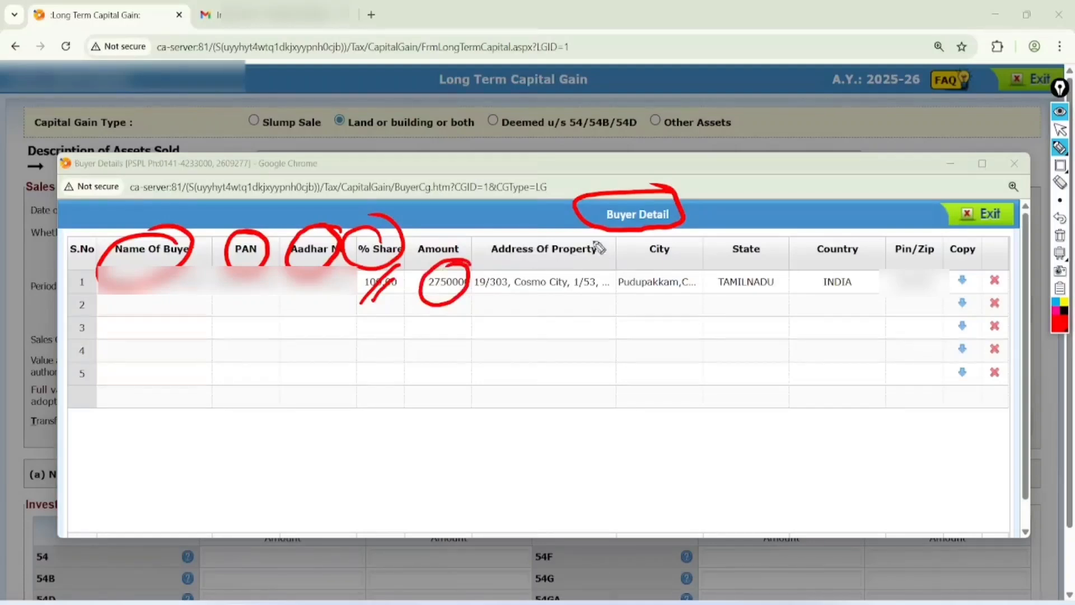
Circle the Address Of Property, City, State, Country and Pin/Zip headings of the buyer table in red
mouse_move(602, 239)
mouse_down()
mouse_move(495, 242)
mouse_move(557, 283)
mouse_move(608, 225)
mouse_move(638, 253)
mouse_up()
mouse_move(748, 224)
mouse_down()
mouse_move(737, 256)
mouse_move(751, 227)
mouse_up()
drag(865, 226, 824, 232)
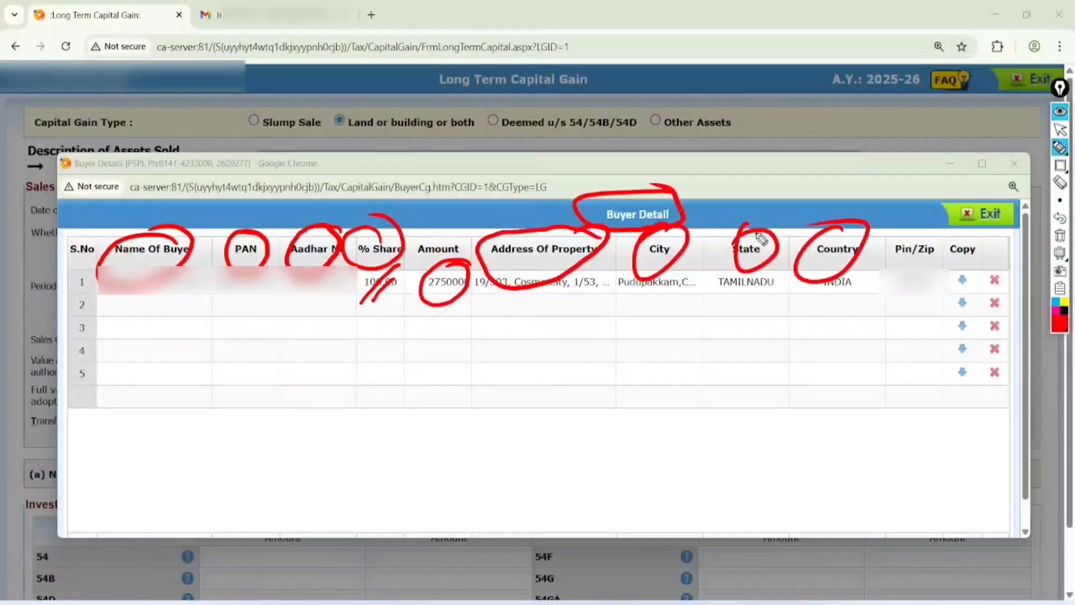
drag(941, 246, 893, 252)
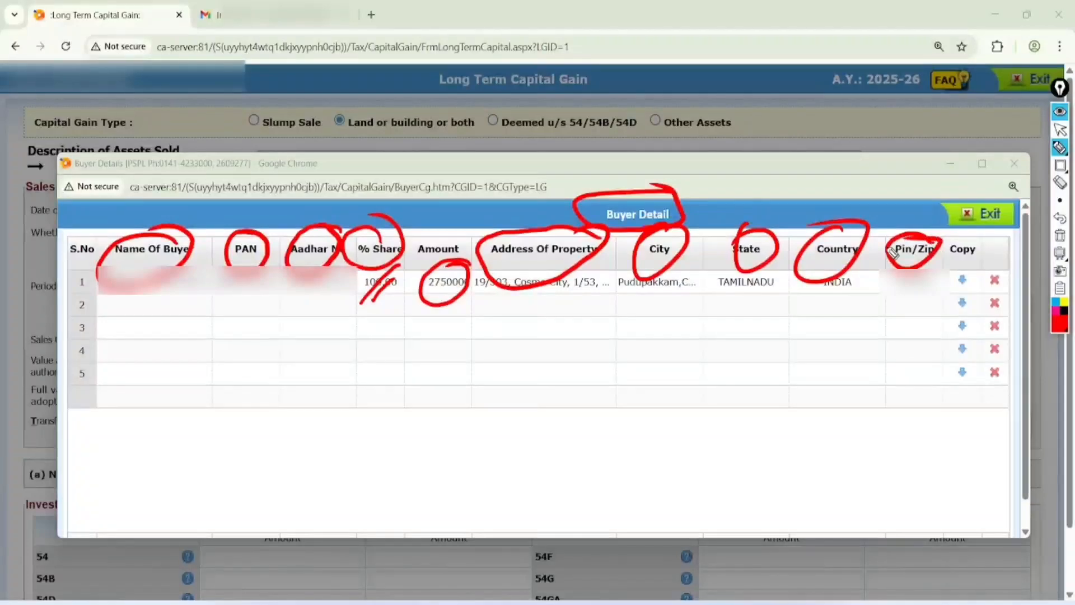
Clear the red annotations and exit the Buyer Detail window
click(1060, 236)
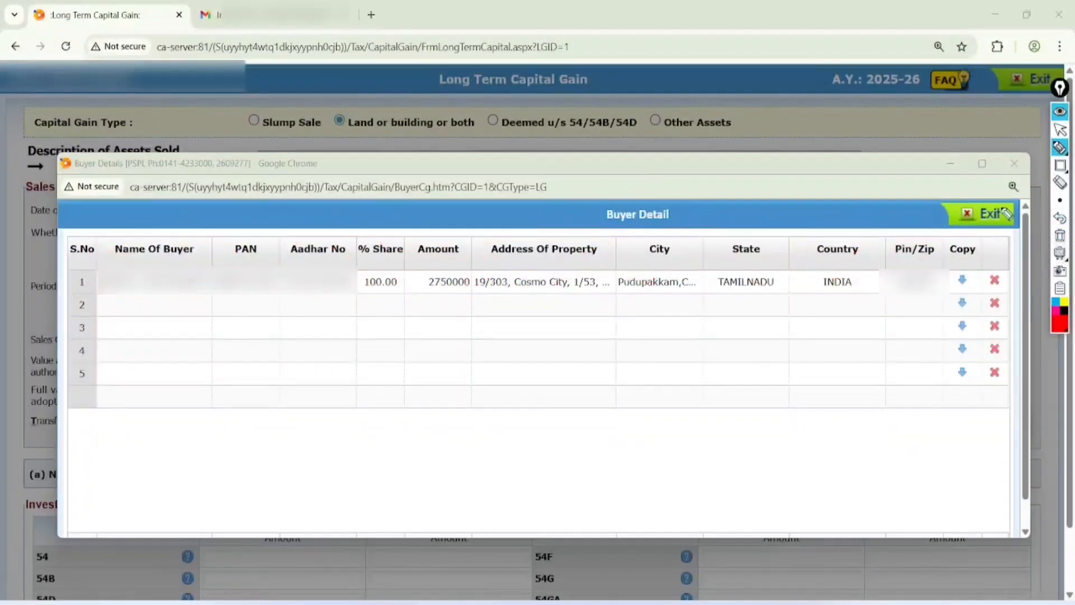
click(1061, 131)
click(982, 214)
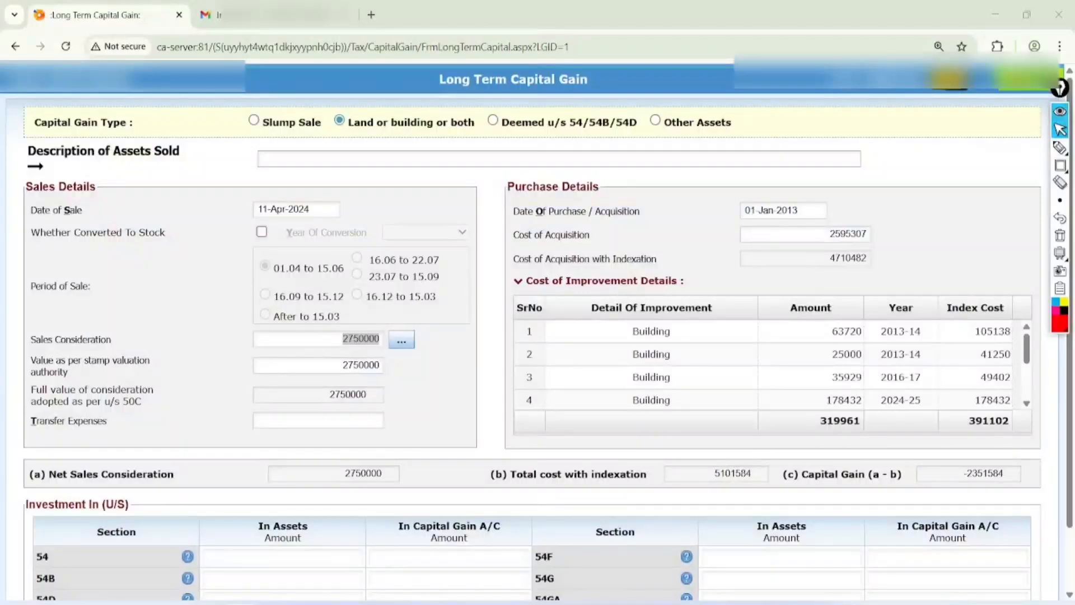
Circle the stamp valuation amount, the full value u/s 50C and the Transfer Expenses field in red, and add slanted strokes beside Transfer Expenses
scroll(537, 336, down, 1)
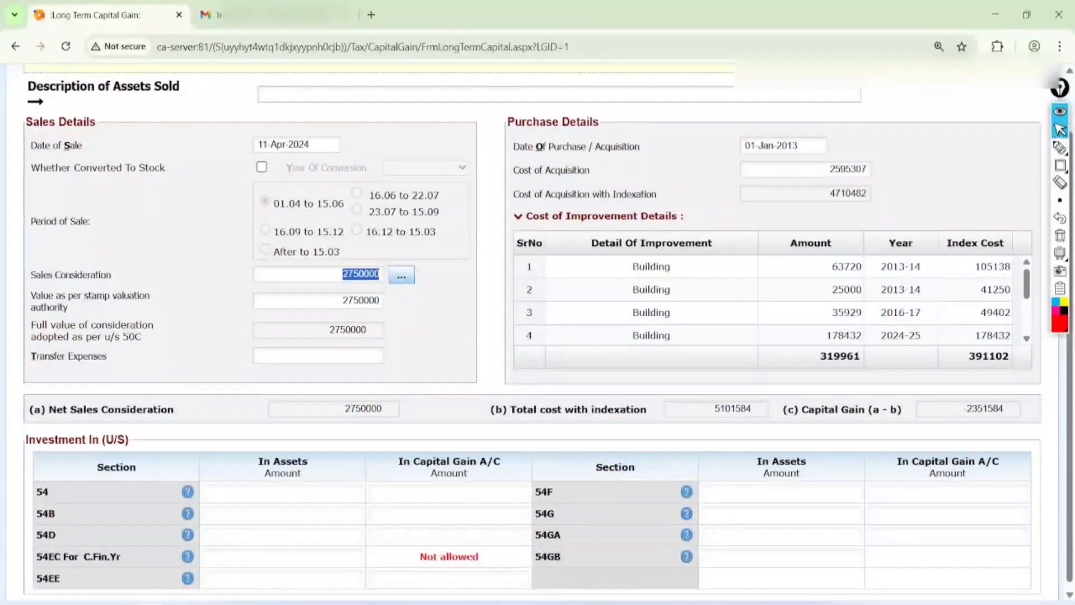
click(1060, 147)
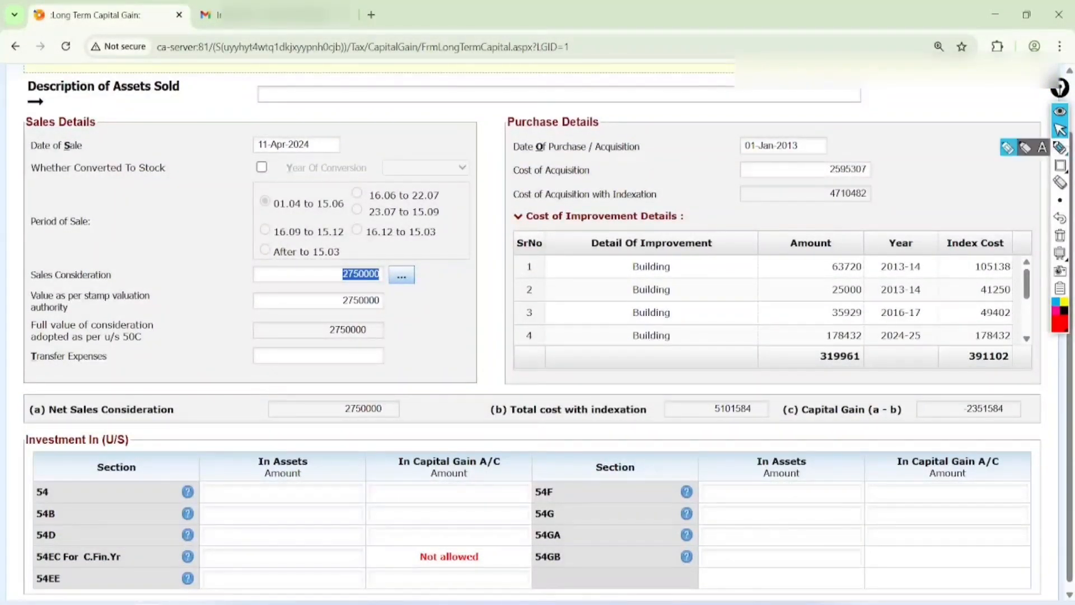
mouse_move(361, 278)
mouse_down()
mouse_move(359, 318)
mouse_move(362, 287)
mouse_up()
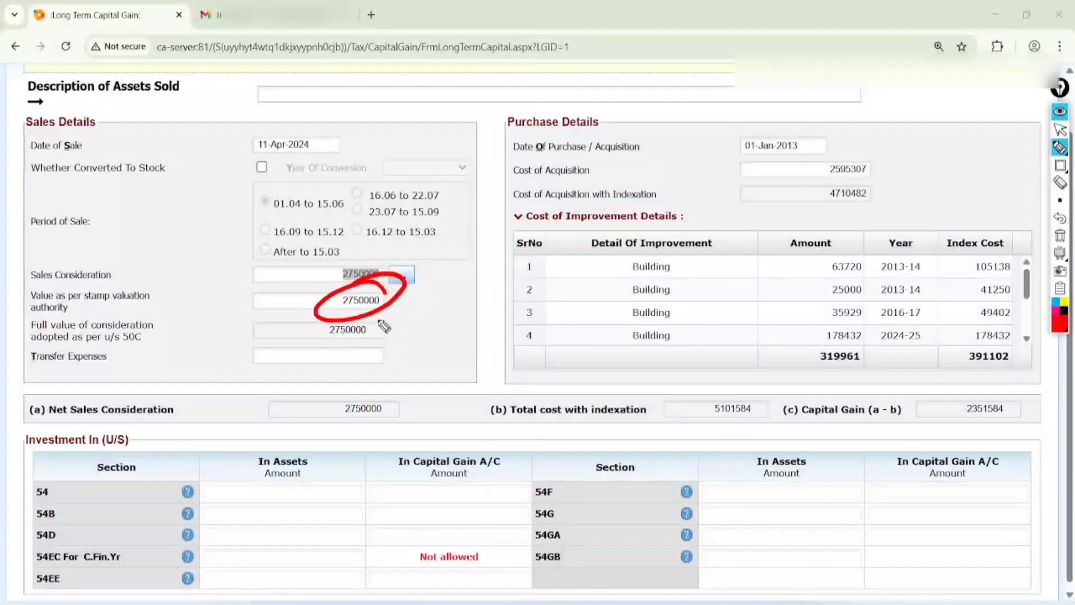
mouse_move(379, 324)
mouse_down()
mouse_move(372, 351)
mouse_move(349, 318)
mouse_up()
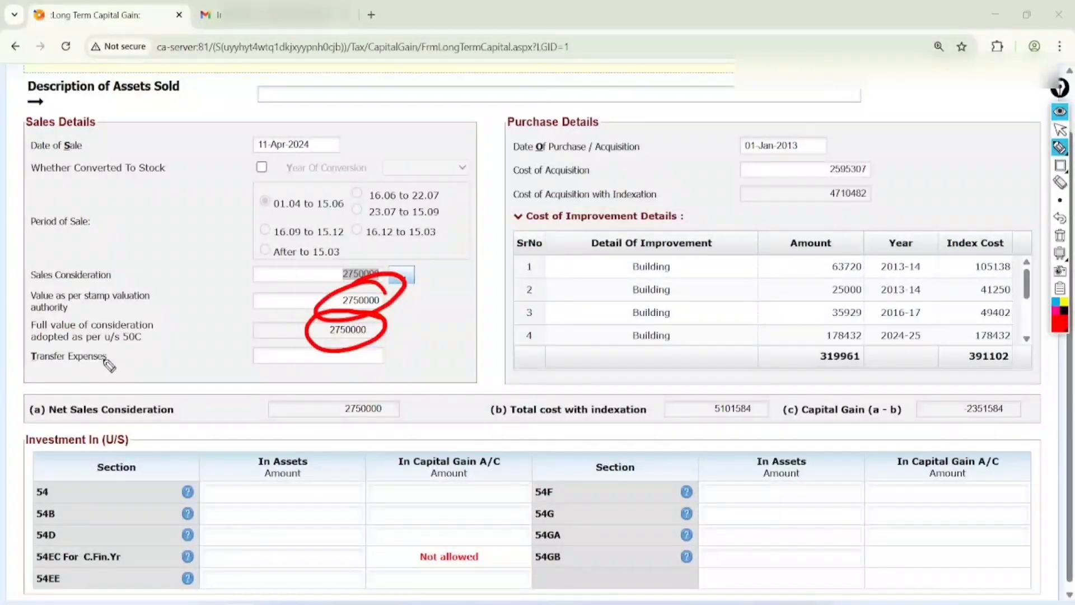
mouse_move(381, 342)
mouse_down()
mouse_move(347, 339)
mouse_move(285, 381)
mouse_move(406, 364)
mouse_move(387, 339)
mouse_up()
drag(213, 373, 262, 343)
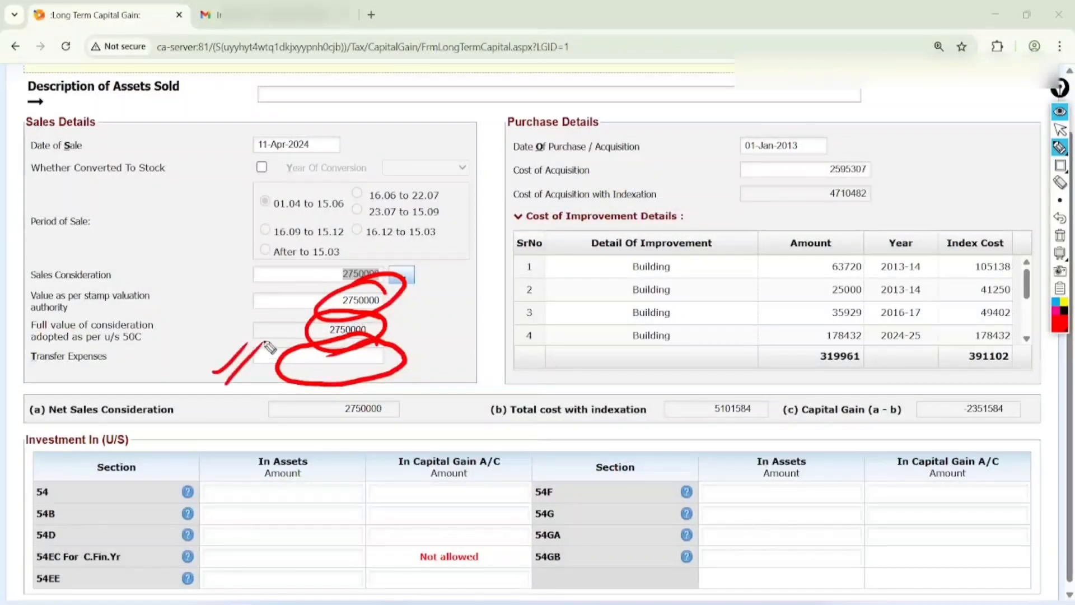
Handwrite "Sale" in red across the Sales Details section with slanted strokes beneath it, and clear all annotations
mouse_move(175, 300)
mouse_down()
mouse_move(187, 328)
mouse_move(221, 259)
mouse_move(261, 279)
mouse_up()
drag(186, 358, 237, 315)
drag(209, 363, 275, 305)
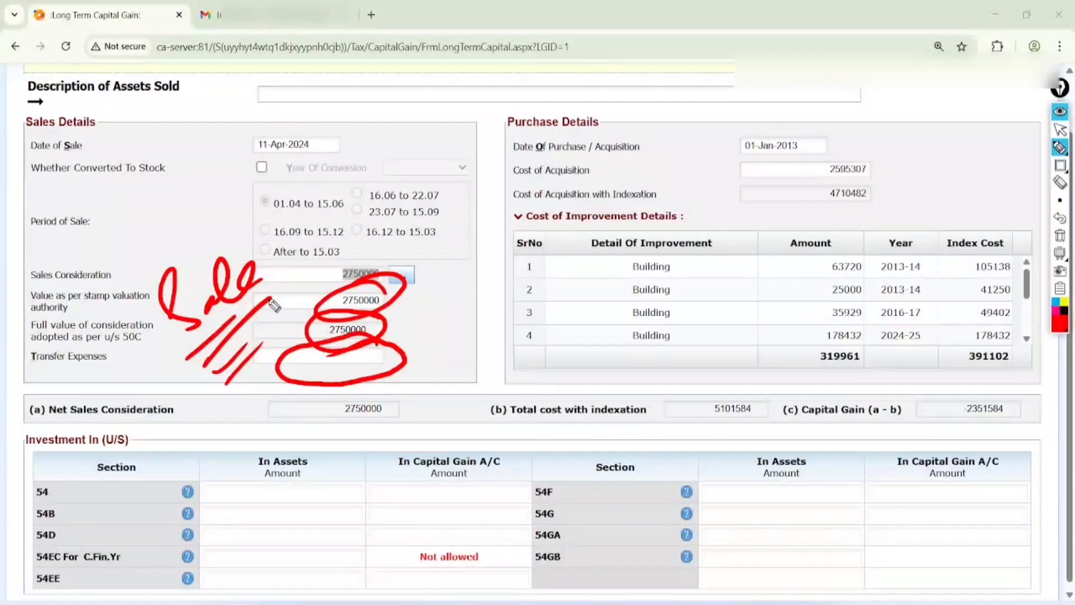
click(1060, 235)
click(1060, 130)
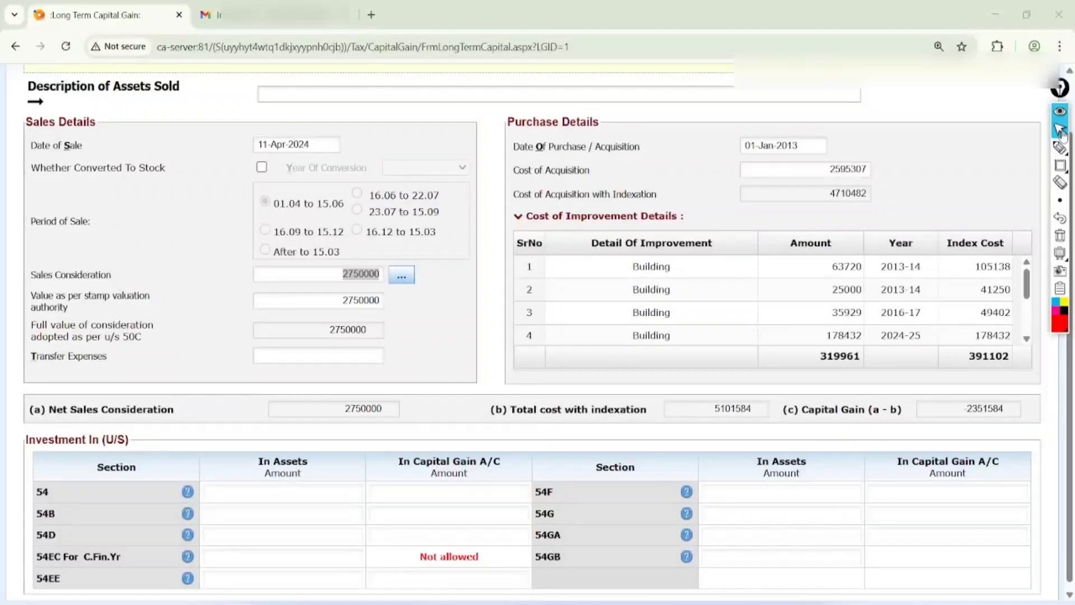
Circle the Purchase Details heading in red and clear the circle
scroll(1060, 130, up, 2)
click(1060, 147)
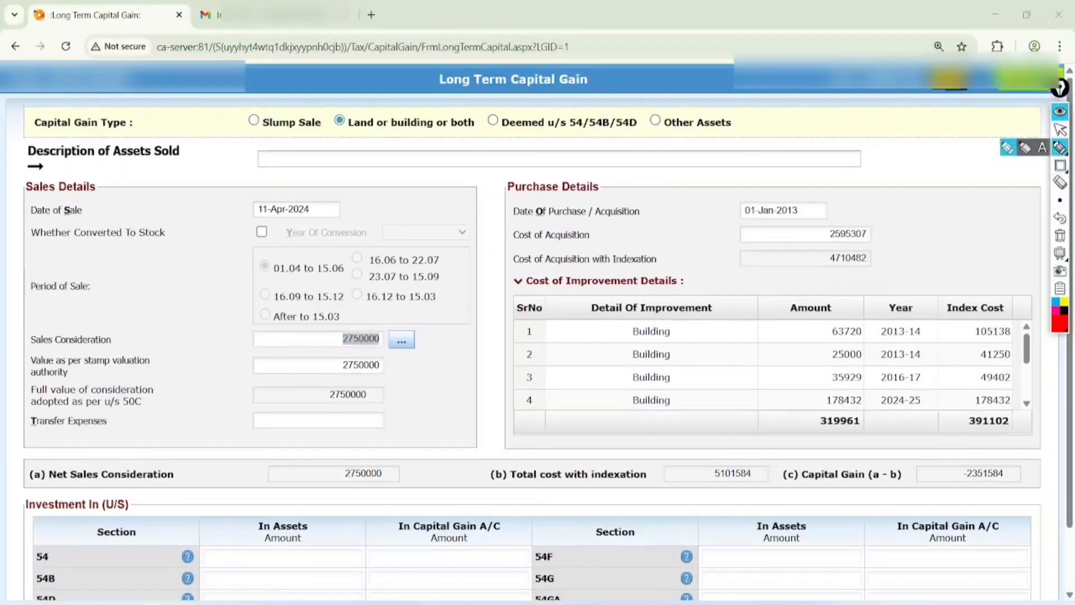
mouse_move(608, 171)
mouse_down()
mouse_move(507, 188)
mouse_move(608, 168)
mouse_move(561, 155)
mouse_up()
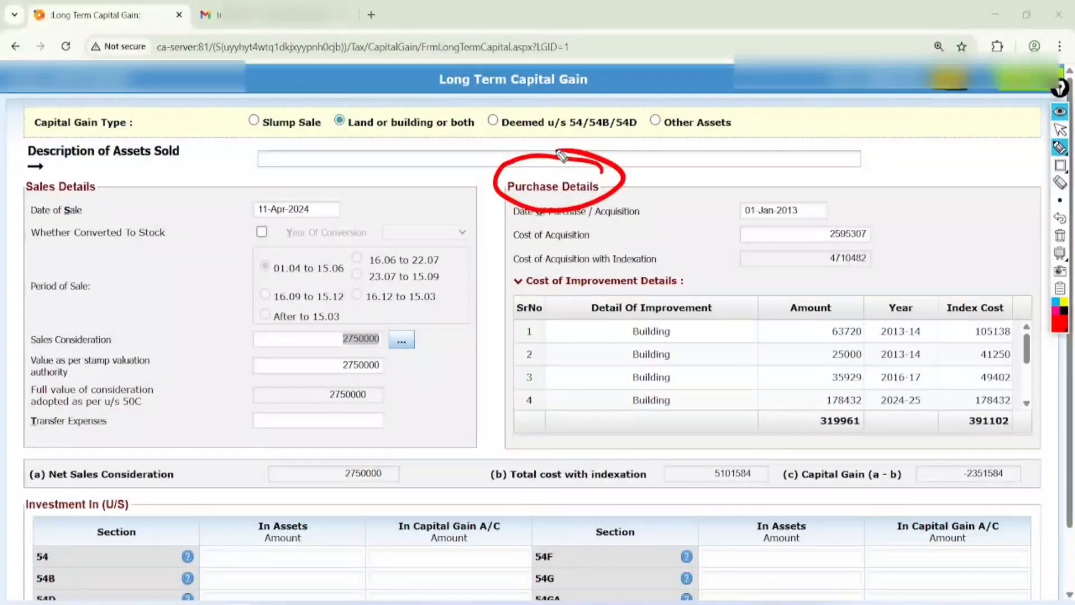
click(1061, 235)
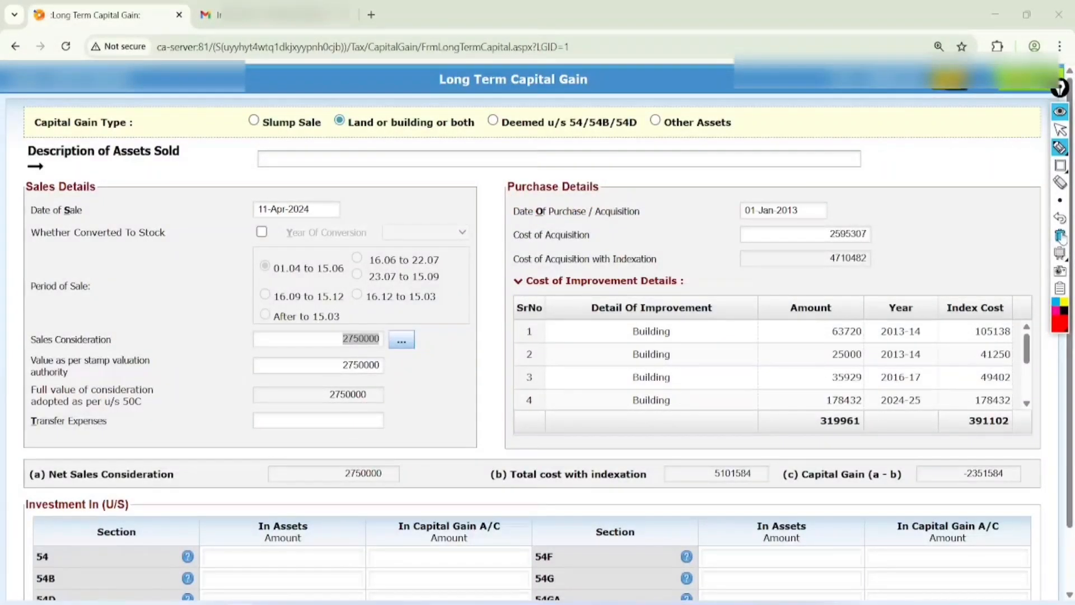
Circle the purchase date, Cost of Acquisition and Cost of Acquisition with Indexation values in red, with pointer strokes beside the first two
mouse_move(812, 204)
mouse_down()
mouse_move(703, 210)
mouse_move(808, 232)
mouse_move(750, 179)
mouse_up()
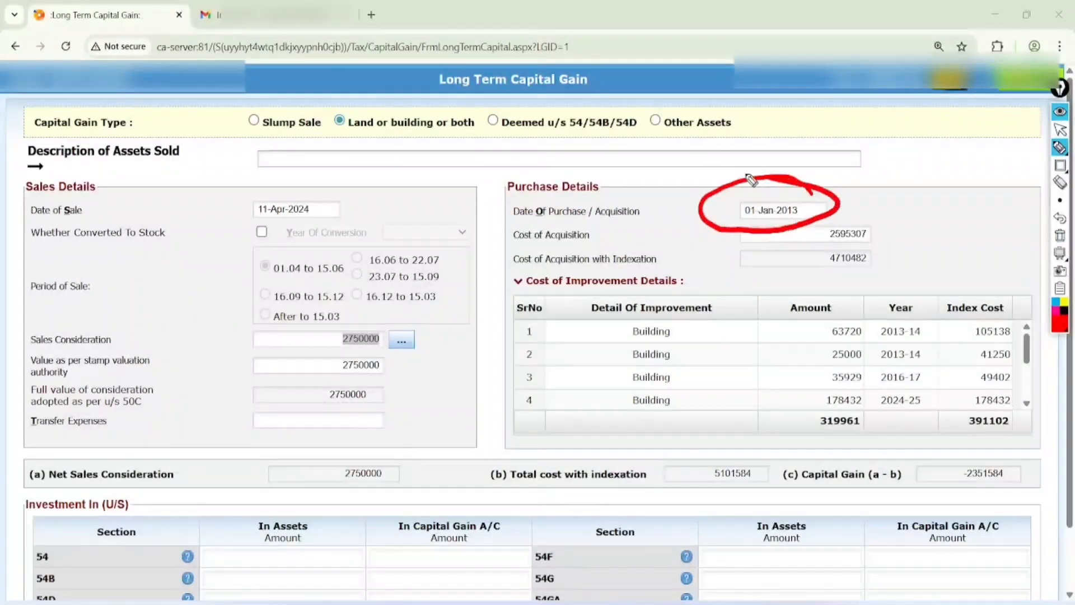
drag(671, 229, 713, 202)
drag(672, 233, 714, 213)
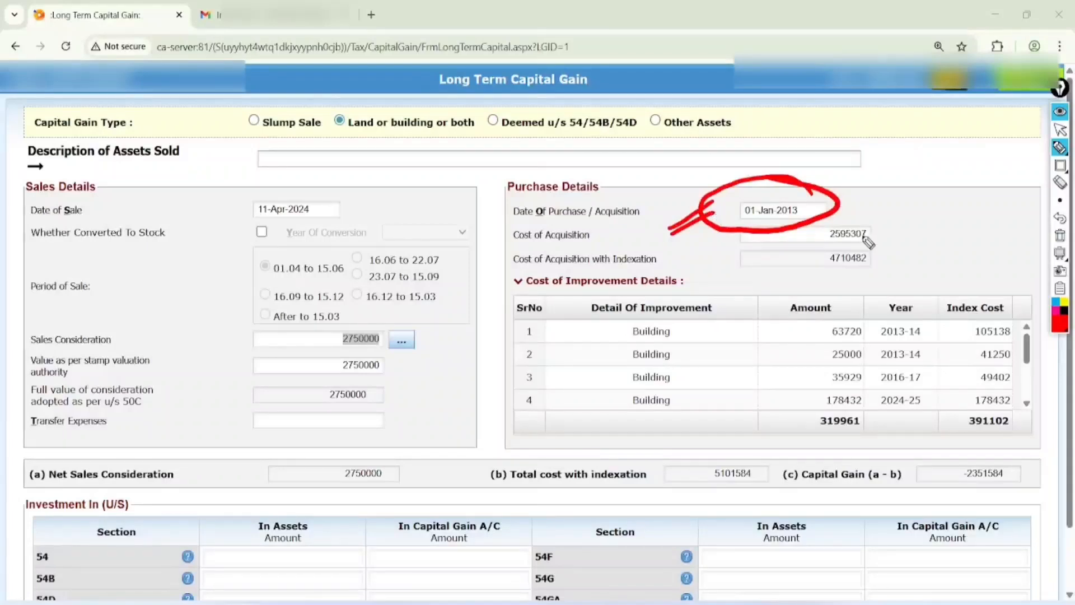
mouse_move(877, 225)
mouse_down()
mouse_move(845, 222)
mouse_move(826, 251)
mouse_move(886, 232)
mouse_up()
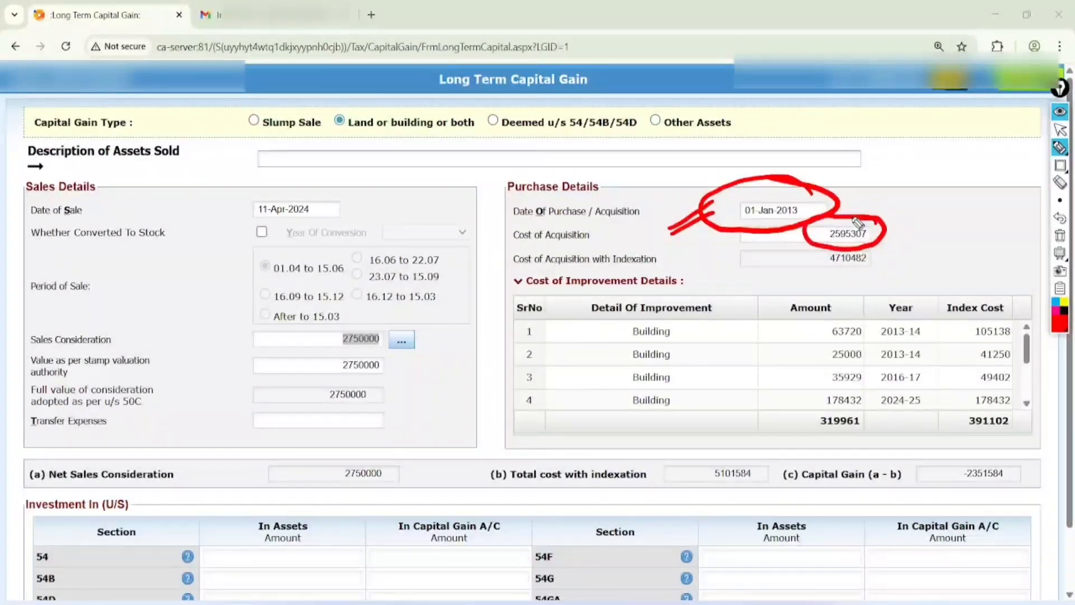
drag(876, 231, 897, 219)
mouse_move(885, 259)
mouse_down()
mouse_move(856, 244)
mouse_move(846, 283)
mouse_move(852, 233)
mouse_up()
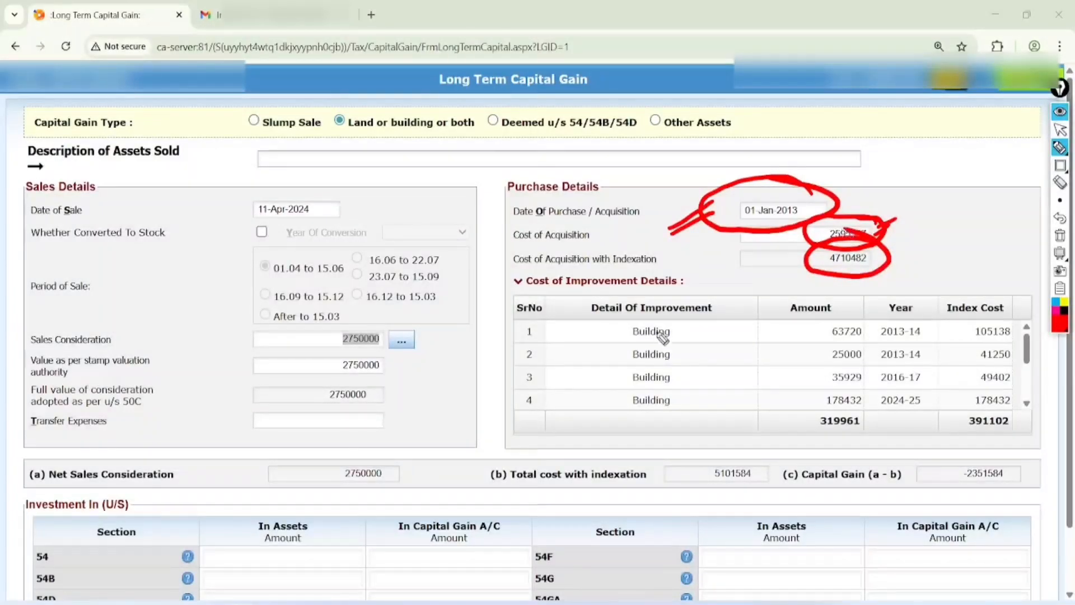
Circle the Detail Of Improvement heading and the Amount, Year and Index Cost columns of the improvement table in red
mouse_move(729, 299)
mouse_down()
mouse_move(644, 280)
mouse_move(684, 329)
mouse_move(661, 283)
mouse_up()
mouse_move(854, 283)
mouse_down()
mouse_move(800, 381)
mouse_move(874, 415)
mouse_move(835, 274)
mouse_move(823, 270)
mouse_up()
mouse_move(925, 303)
mouse_down()
mouse_move(867, 353)
mouse_move(947, 417)
mouse_move(885, 277)
mouse_up()
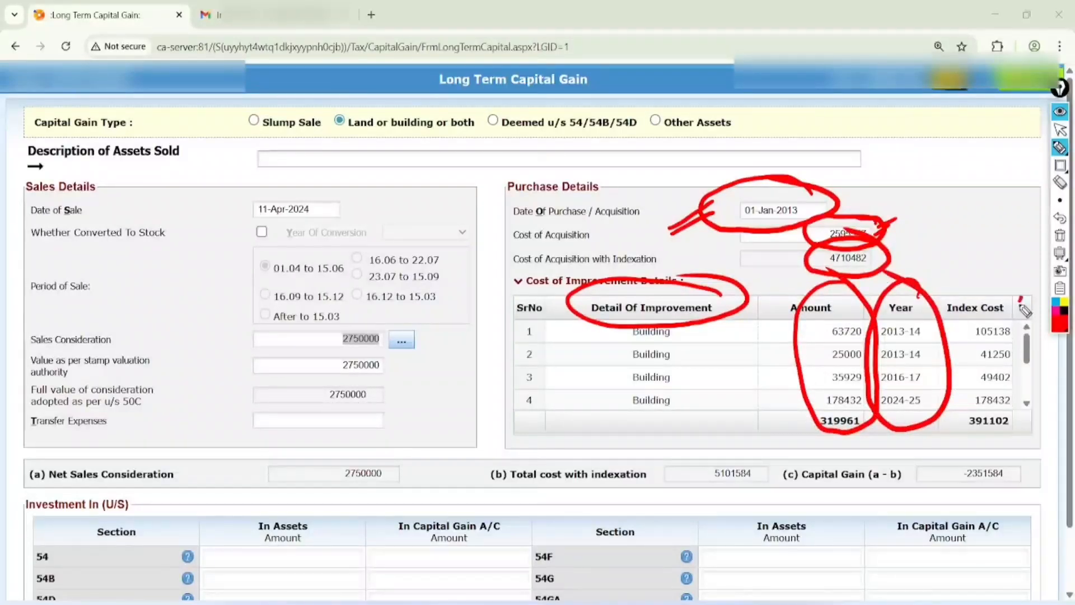
mouse_move(1022, 294)
mouse_down()
mouse_move(946, 313)
mouse_move(985, 443)
mouse_move(961, 288)
mouse_up()
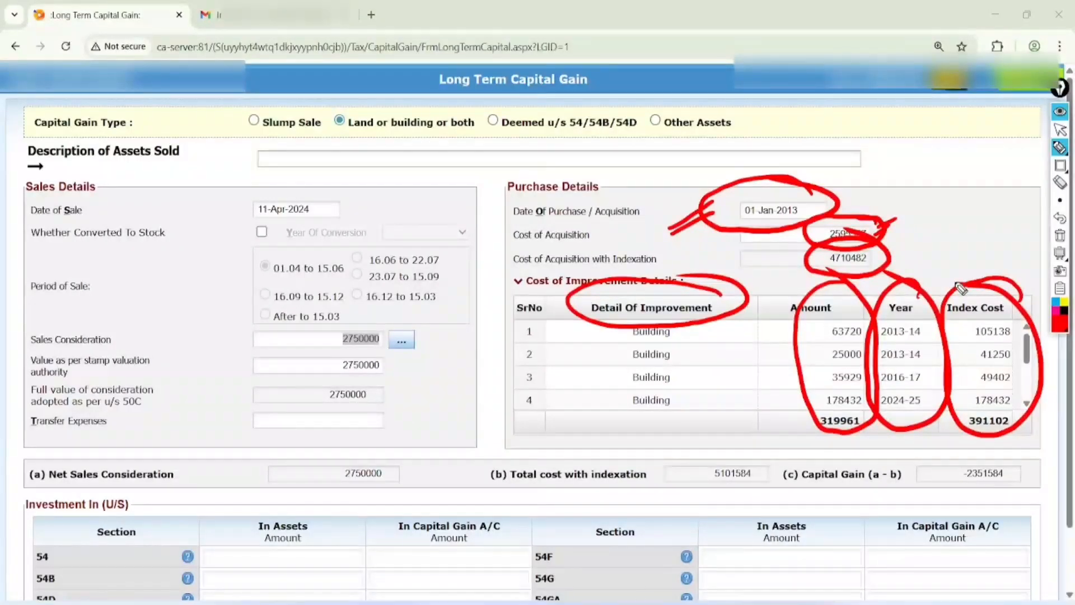
Circle the Net Sales Consideration and Total cost with indexation amounts and the Capital Gain (a - b) label and amount in red
mouse_move(391, 454)
mouse_down()
mouse_move(381, 445)
mouse_move(396, 492)
mouse_move(361, 441)
mouse_up()
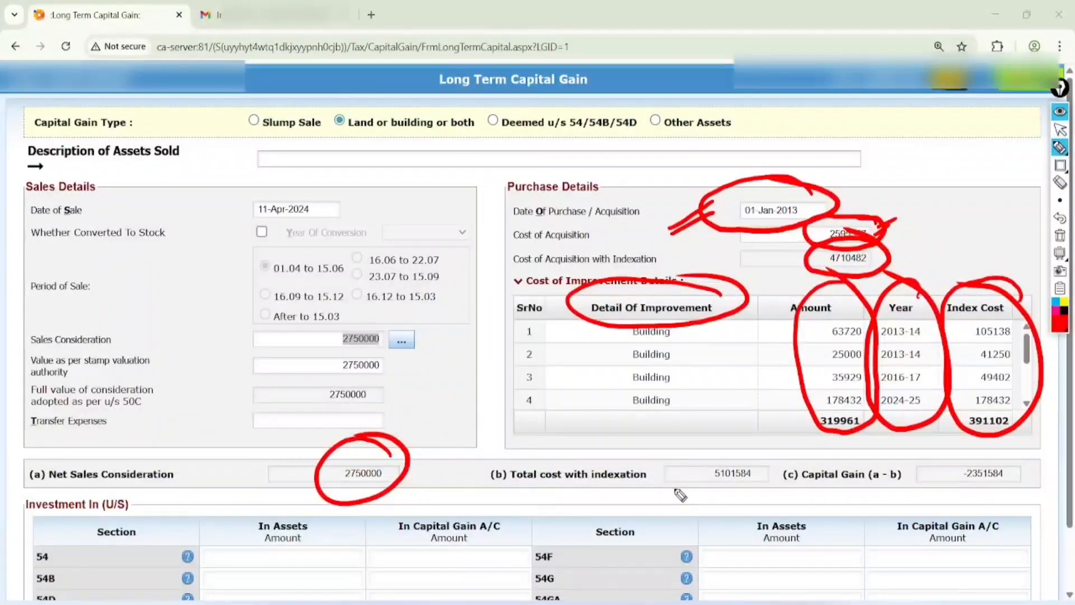
mouse_move(767, 458)
mouse_down()
mouse_move(704, 514)
mouse_move(747, 442)
mouse_up()
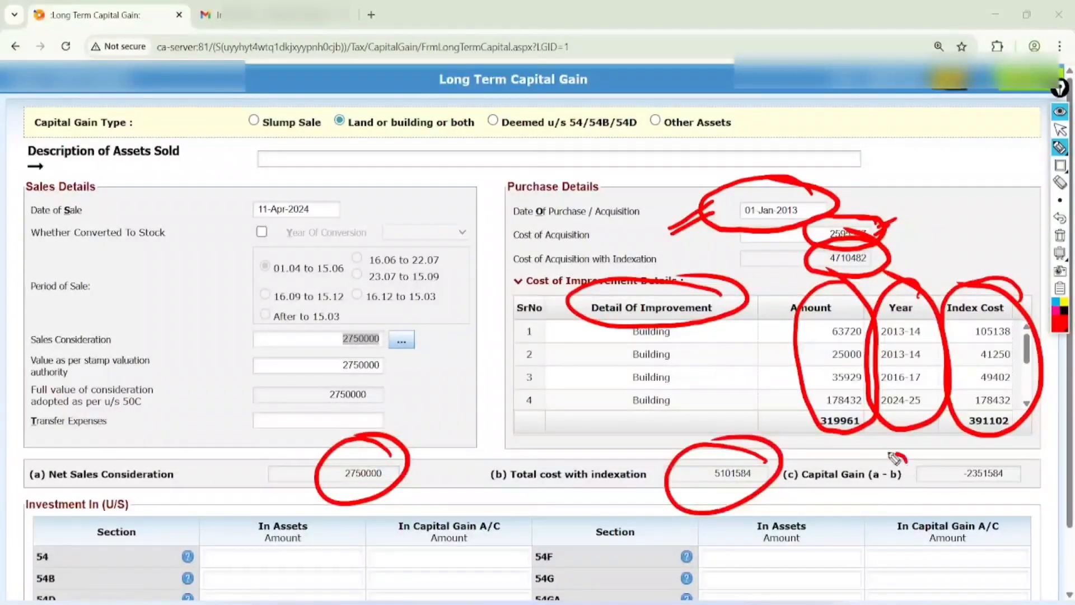
mouse_move(896, 455)
mouse_down()
mouse_move(913, 481)
mouse_move(898, 451)
mouse_up()
mouse_move(1004, 459)
mouse_down()
mouse_move(979, 508)
mouse_move(976, 454)
mouse_up()
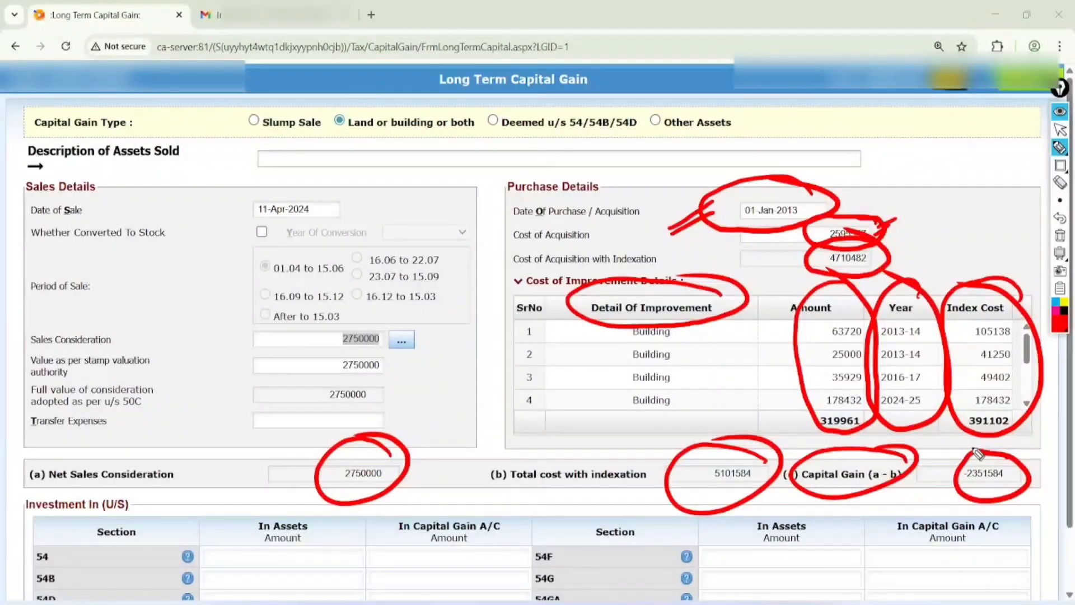
Clear the red markings, close the Long Term Capital Gain entry and open the T.Return Form for A.Y. 2025-26
click(1060, 236)
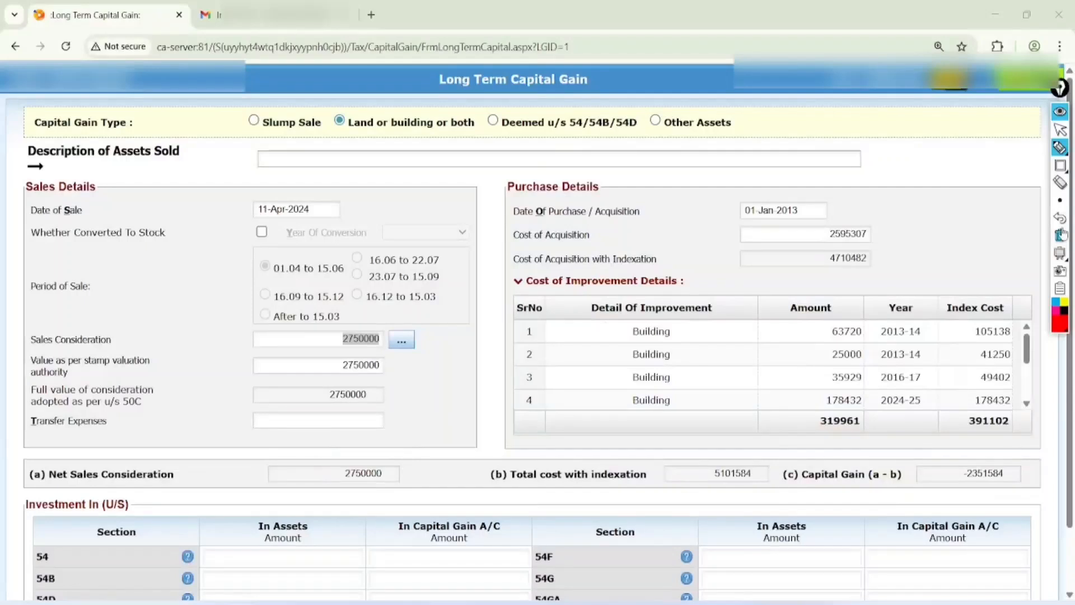
click(1061, 129)
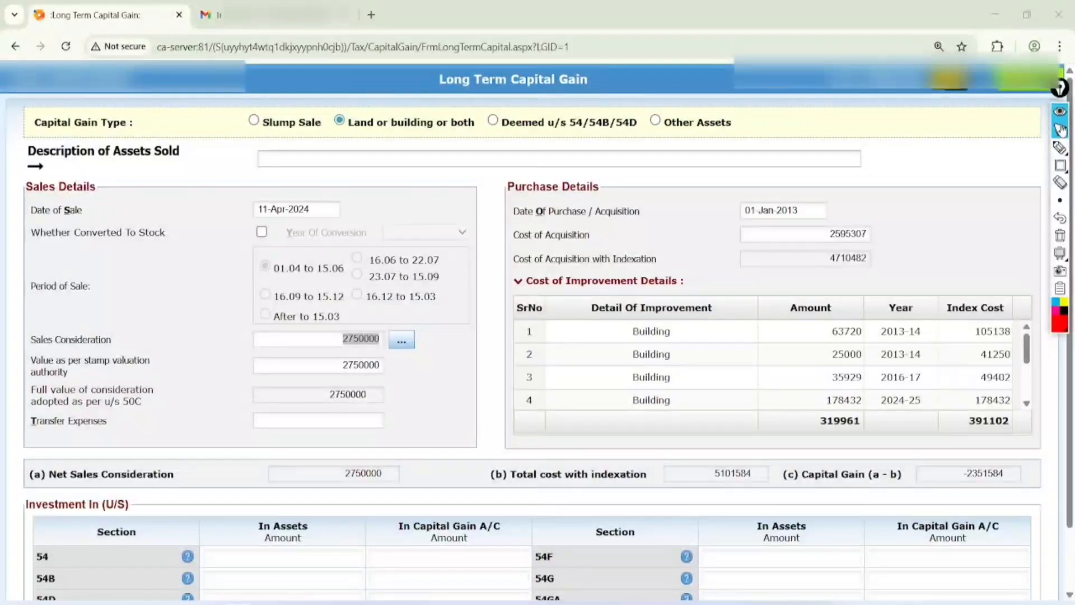
key(Escape)
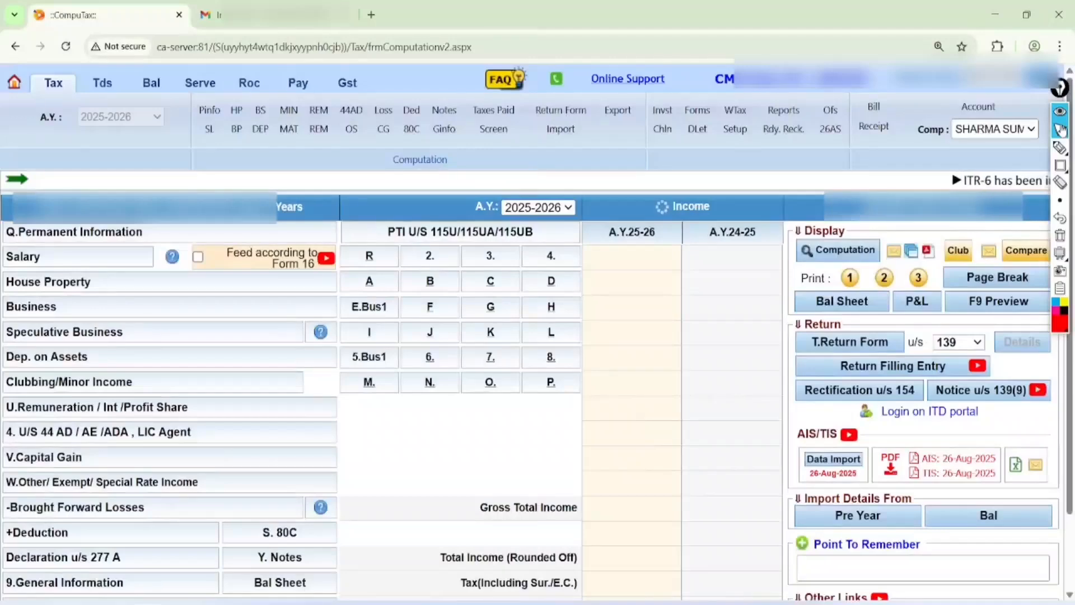
scroll(1001, 502, down, 1)
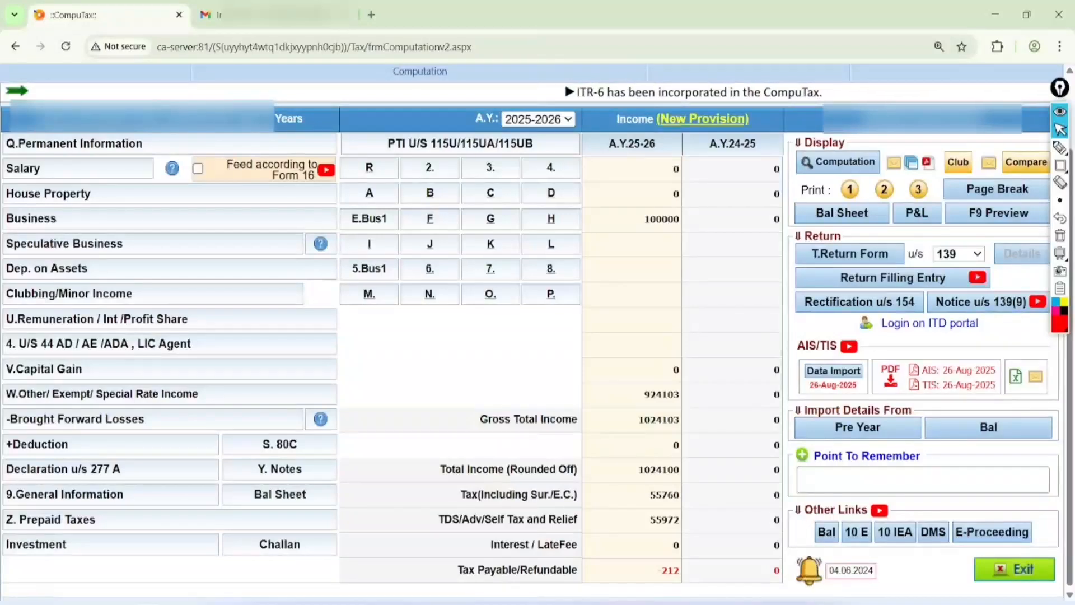
click(850, 254)
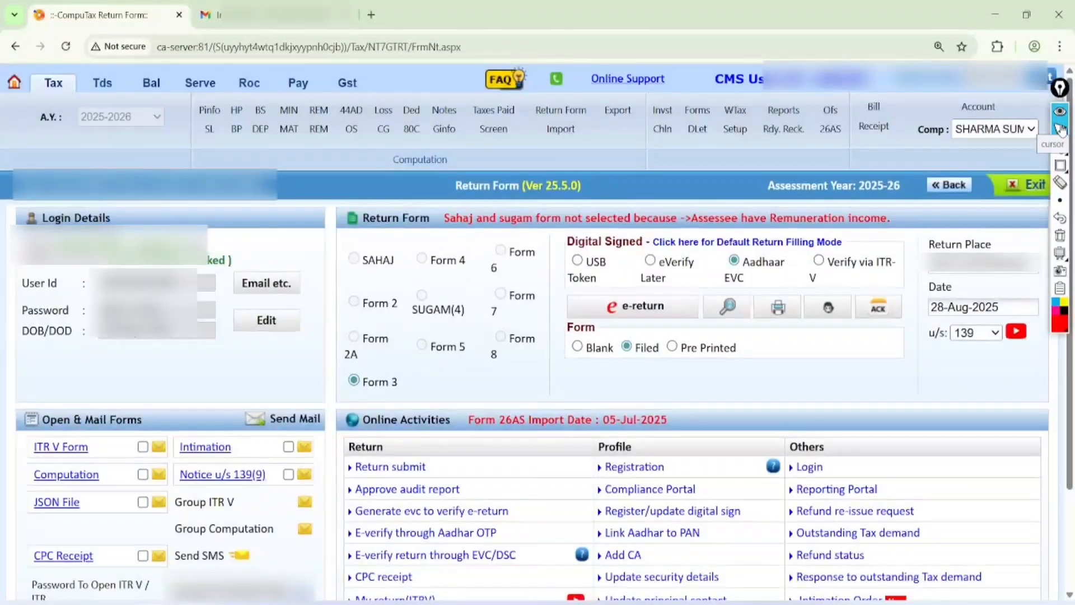
Circle the selected Form 3 and the Sahaj and Sugam form notice in red and clear both circles
click(1062, 130)
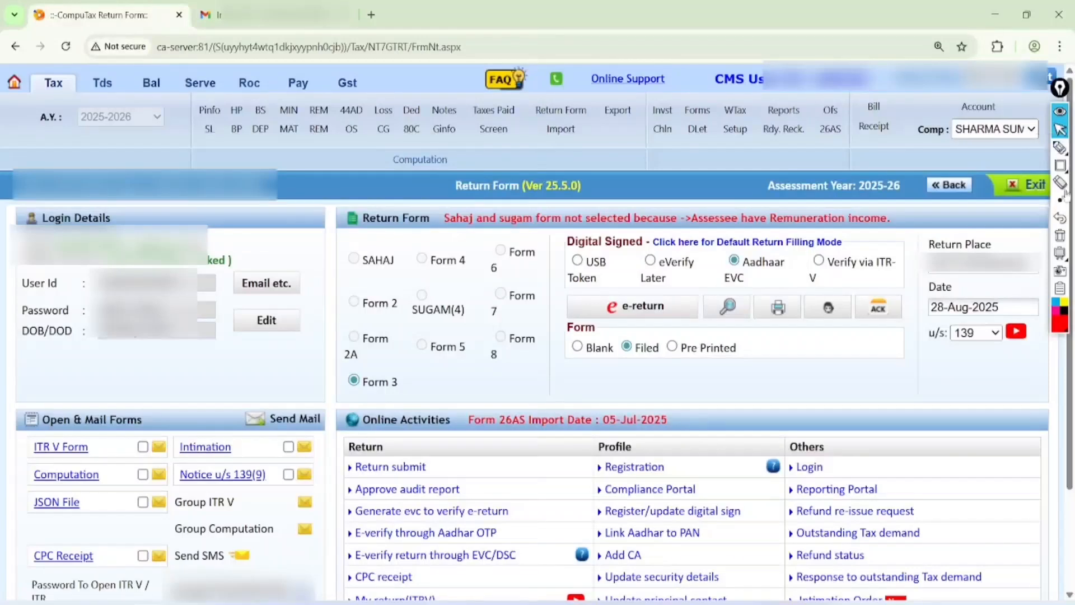
mouse_move(395, 359)
mouse_down()
mouse_move(407, 413)
mouse_move(381, 366)
mouse_up()
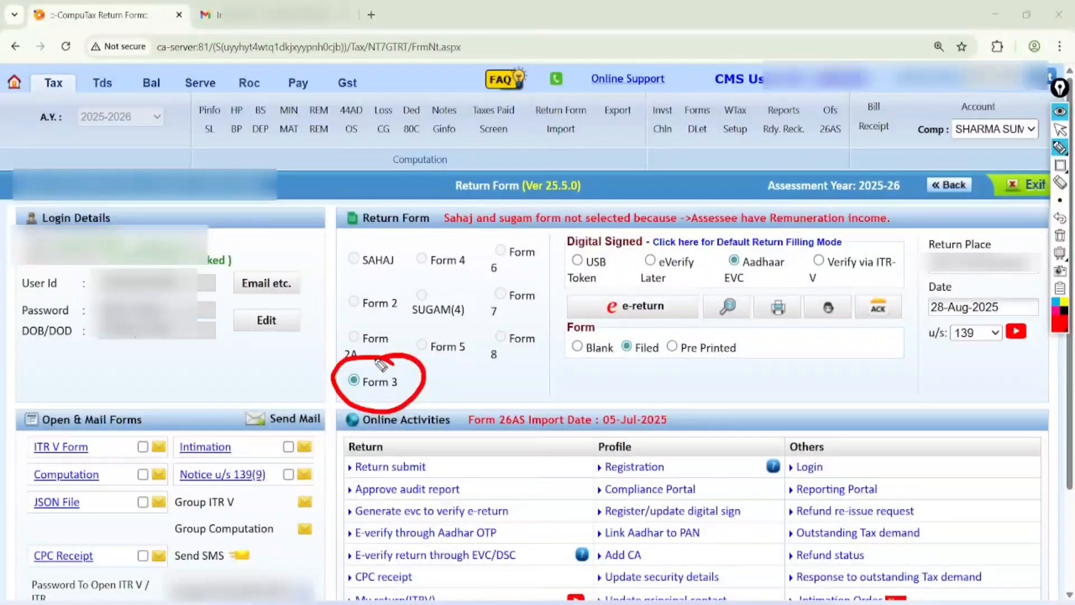
mouse_move(879, 201)
mouse_down()
mouse_move(426, 193)
mouse_move(546, 262)
mouse_move(933, 224)
mouse_move(787, 196)
mouse_up()
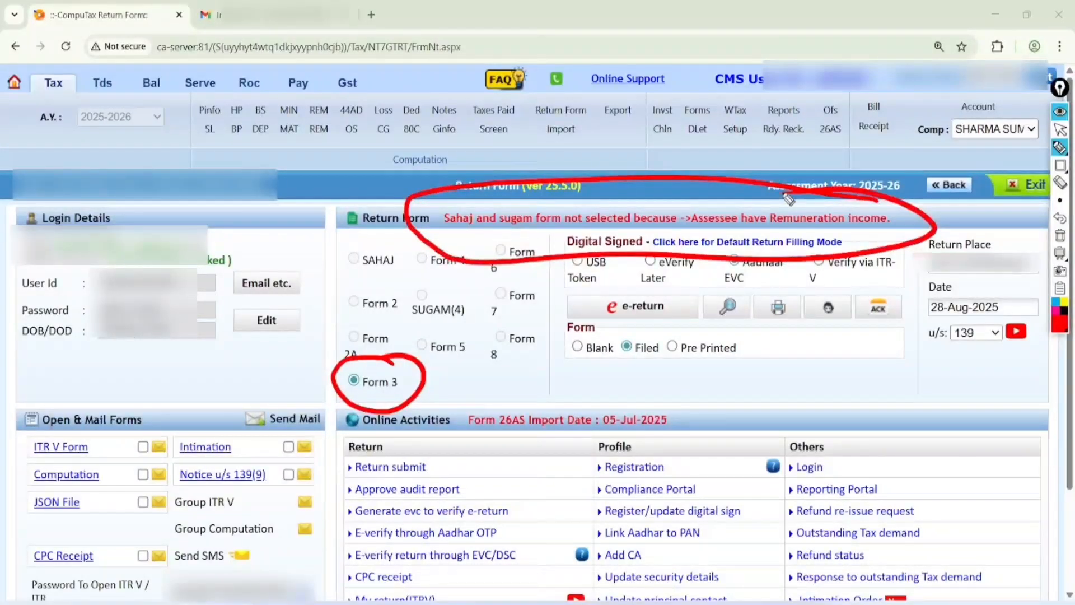
click(1061, 235)
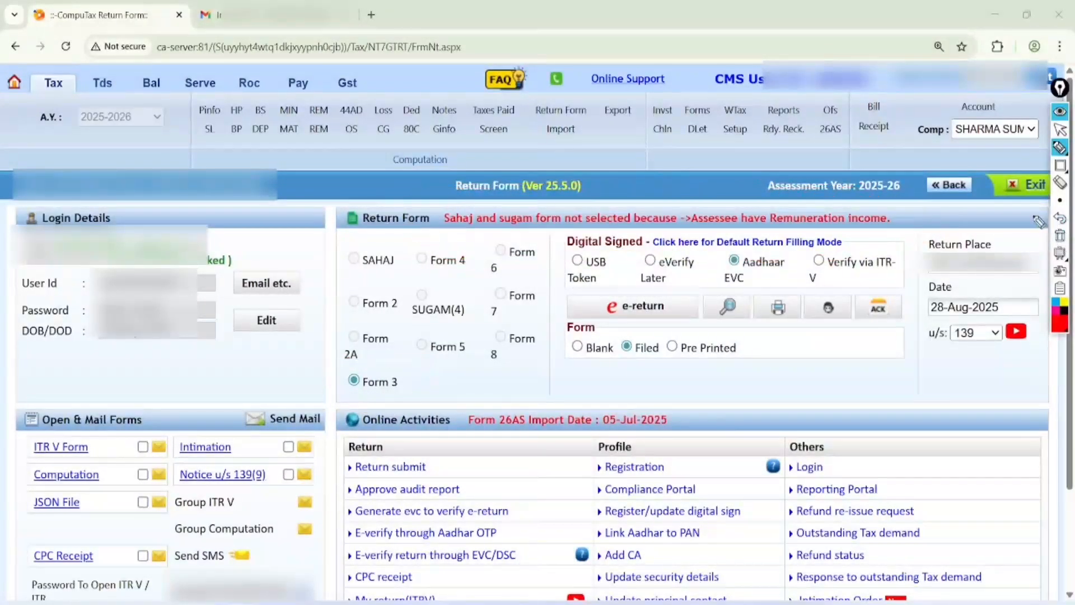
click(1060, 130)
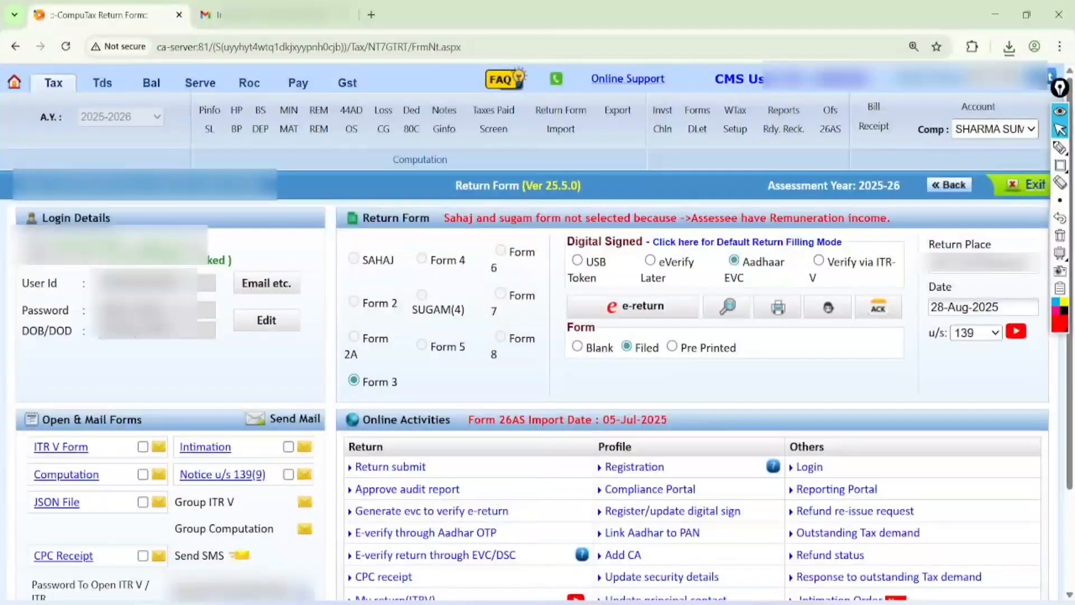
Circle the Computation link under Open & Mail Forms in red and open the Computation document in Word
click(1060, 147)
mouse_move(112, 472)
mouse_down()
mouse_move(20, 475)
mouse_move(124, 477)
mouse_move(78, 459)
mouse_up()
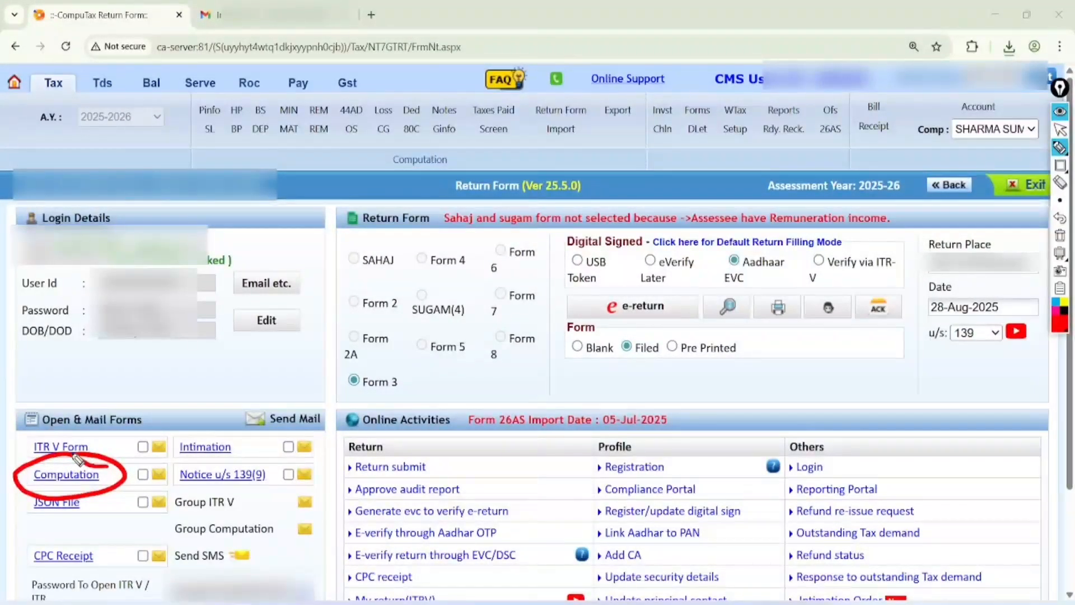
mouse_move(191, 385)
mouse_down()
mouse_move(329, 286)
mouse_move(328, 307)
mouse_move(224, 411)
mouse_move(367, 300)
mouse_up()
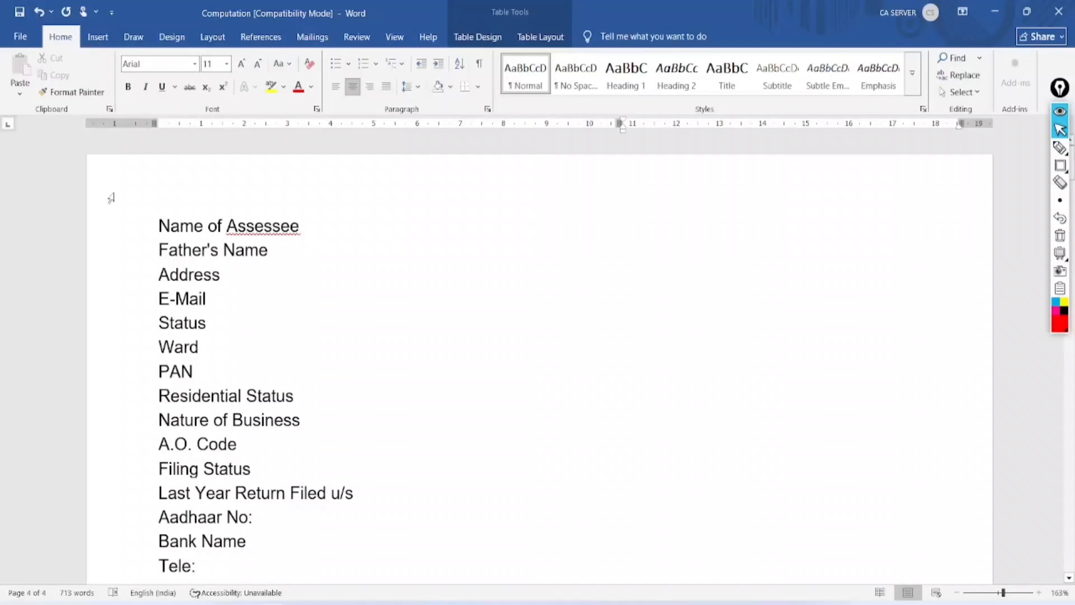
Tick the assessee detail labels from Name of Assessee down to PAN in red in the Computation document
click(1060, 148)
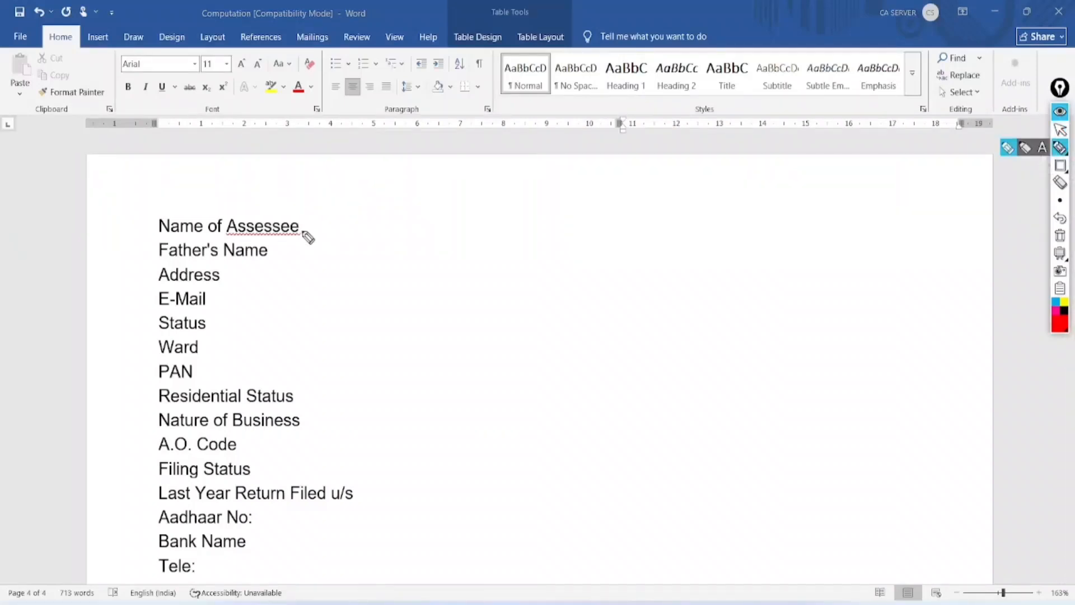
drag(301, 227, 380, 180)
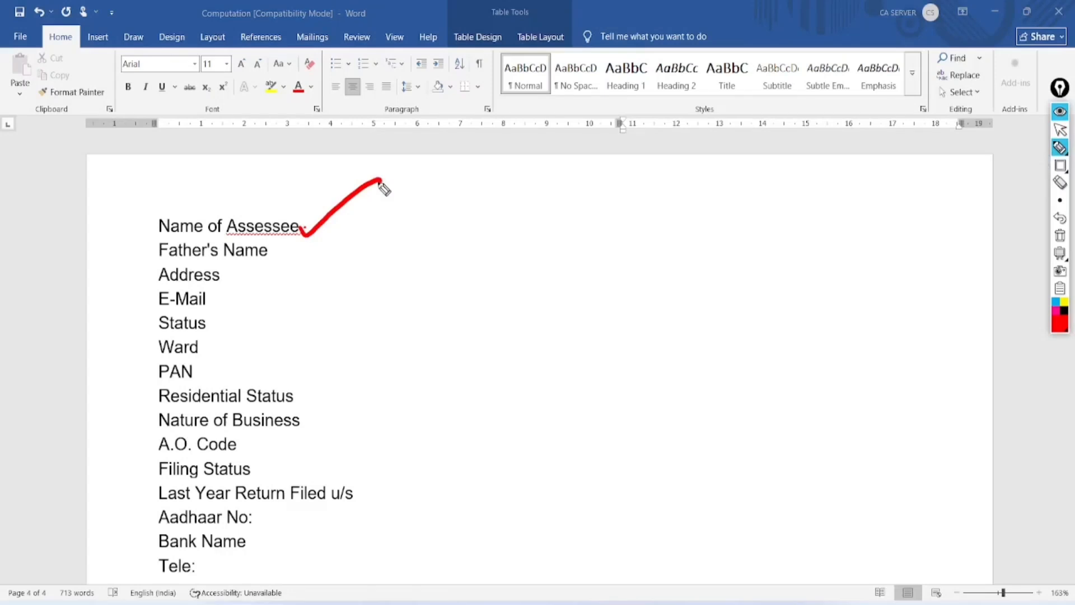
drag(268, 252, 357, 205)
drag(231, 278, 296, 242)
mouse_move(213, 299)
mouse_down()
mouse_move(252, 300)
mouse_move(312, 253)
mouse_up()
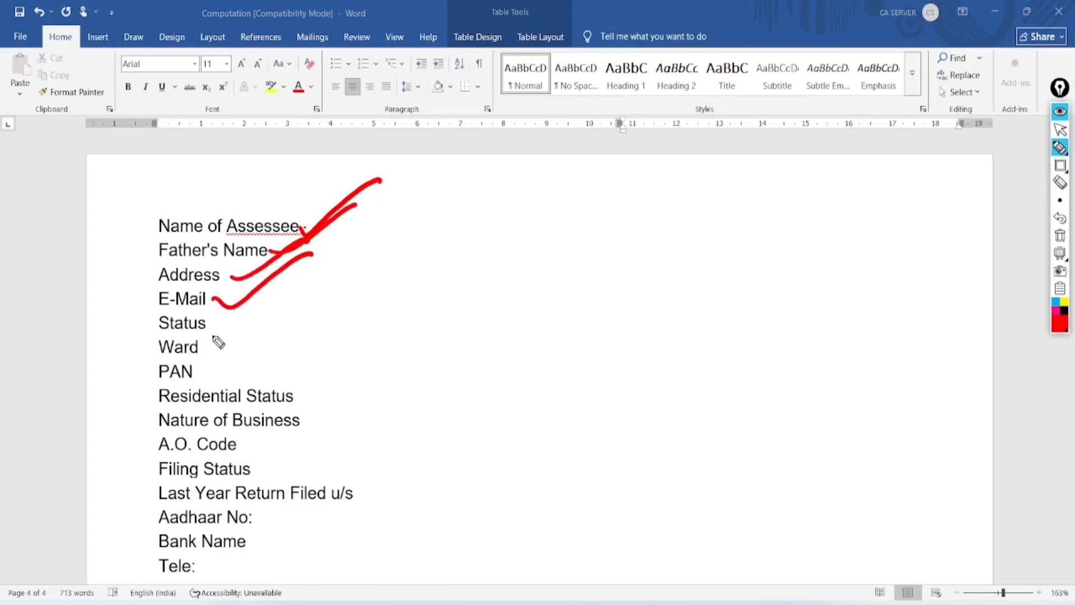
drag(207, 326, 267, 295)
drag(204, 356, 255, 323)
drag(193, 384, 248, 339)
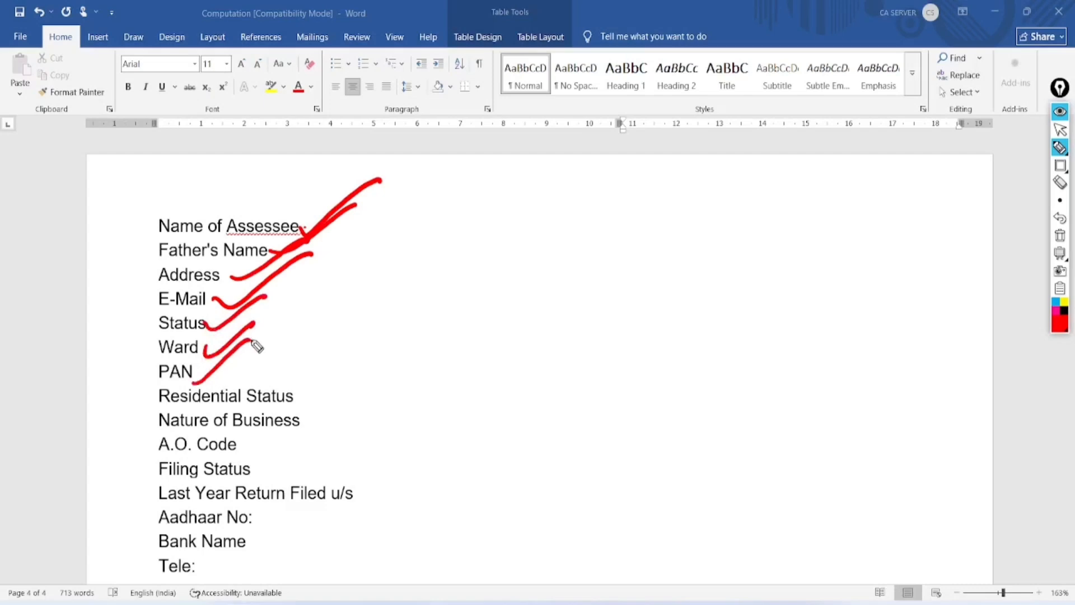
Tick the labels from Residential Status down to Bank Name in red and clear all the tick marks
drag(287, 382, 372, 330)
drag(306, 414, 422, 349)
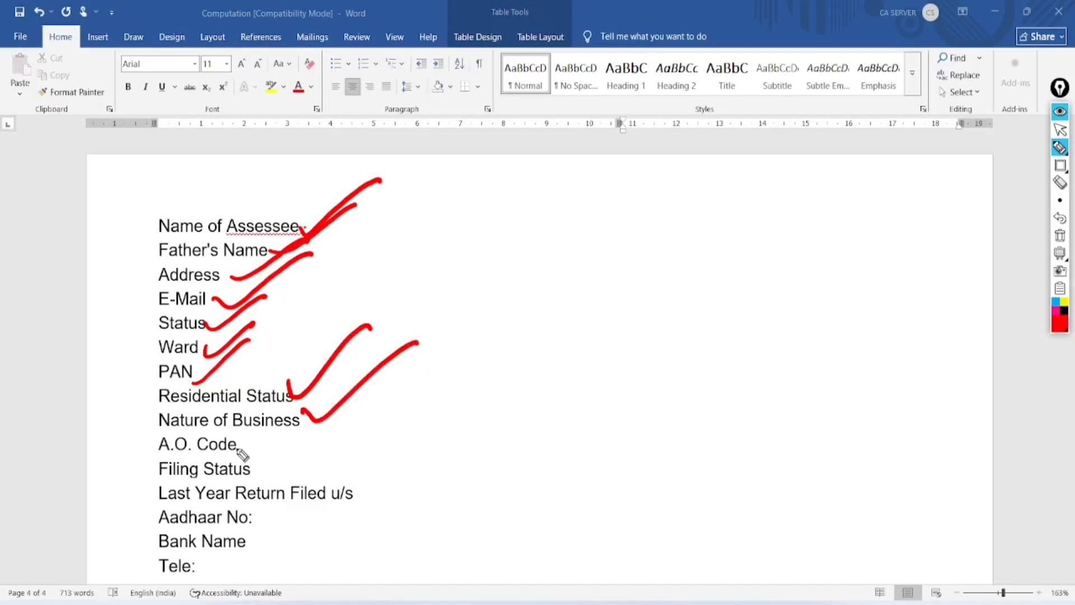
drag(238, 445, 296, 420)
drag(257, 466, 312, 438)
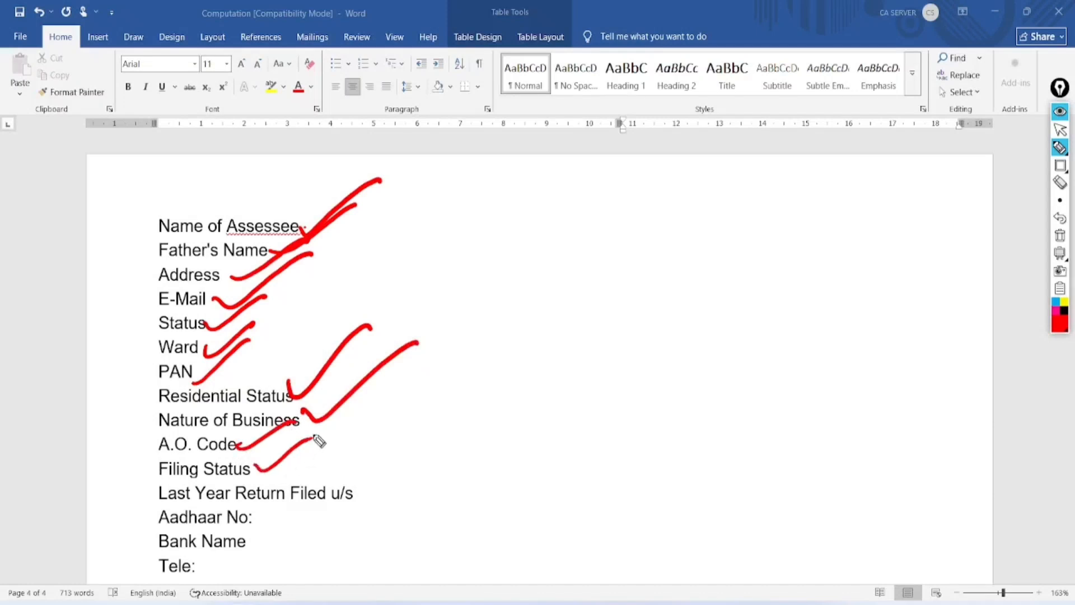
drag(348, 492, 409, 437)
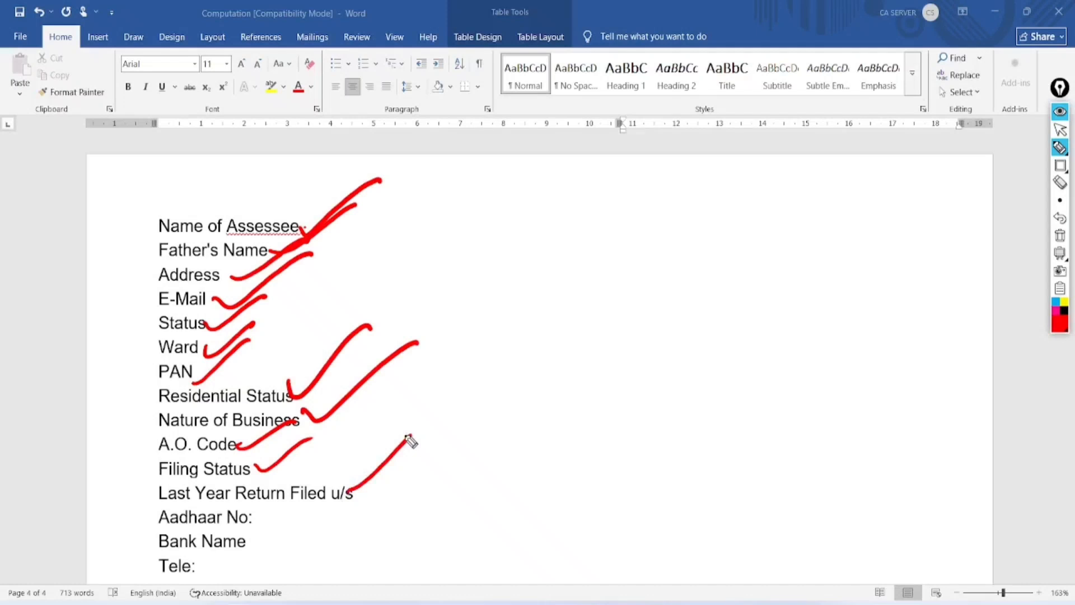
drag(249, 527, 285, 491)
drag(260, 552, 269, 537)
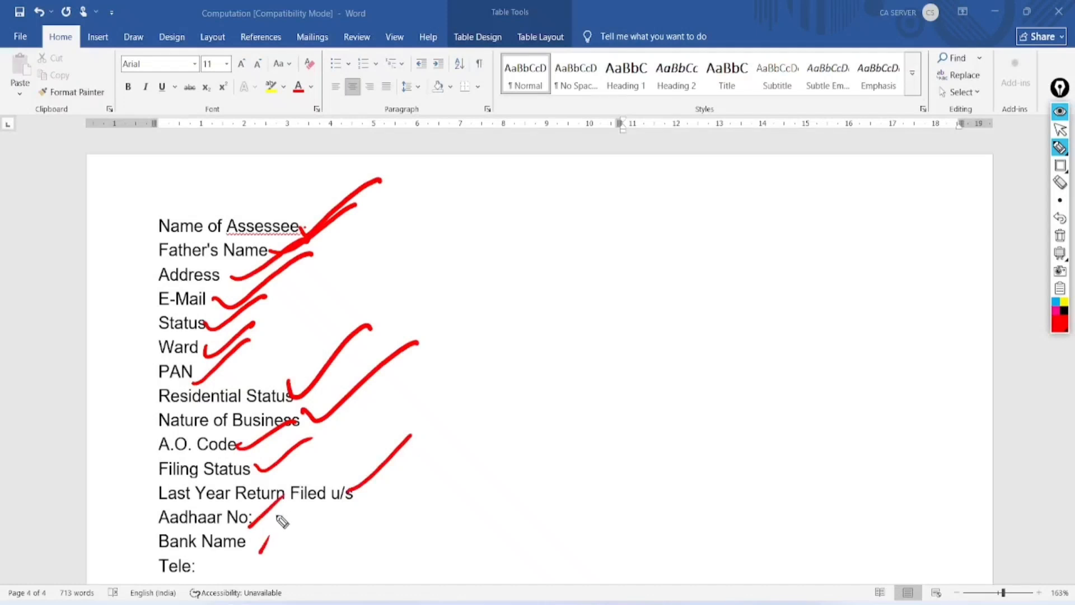
click(1061, 235)
click(1060, 130)
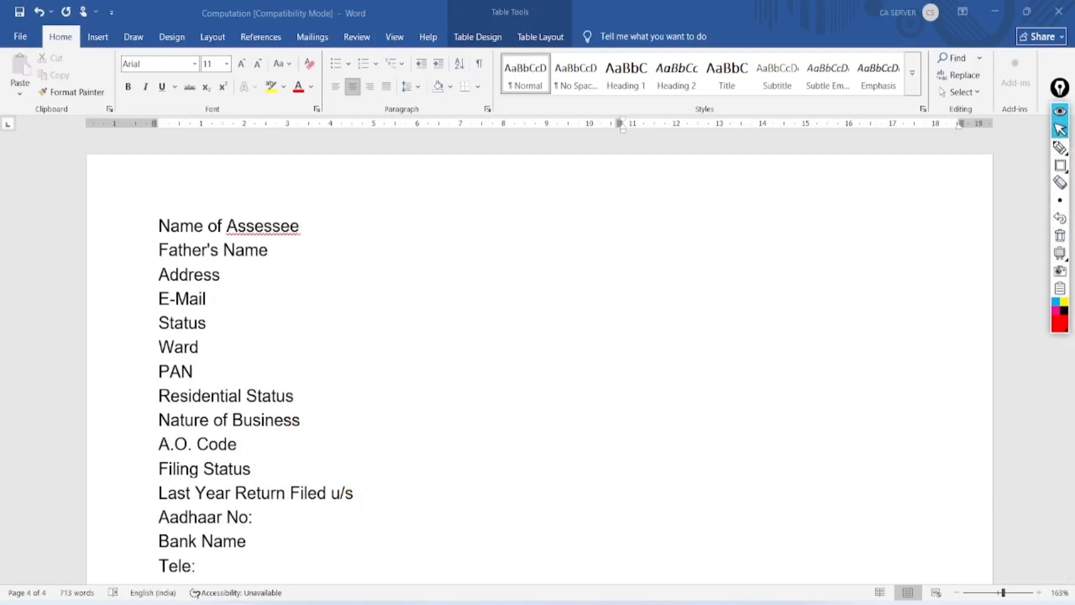
Draw a red rectangle around the Computation of Total Income heading for Section 115BAC (New Tax Regime)
scroll(537, 364, down, 5)
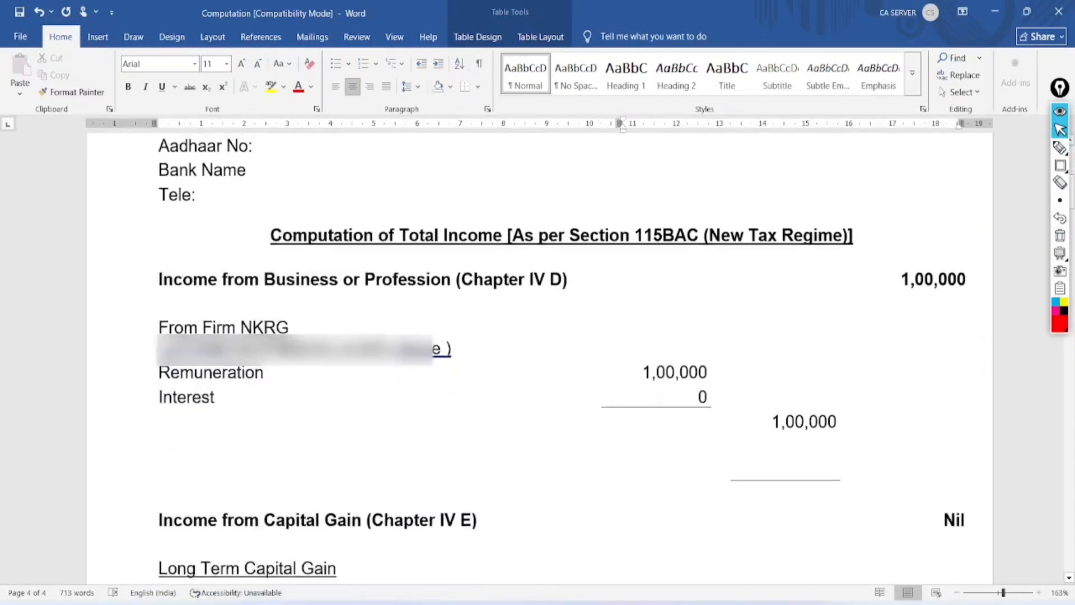
scroll(538, 364, down, 1)
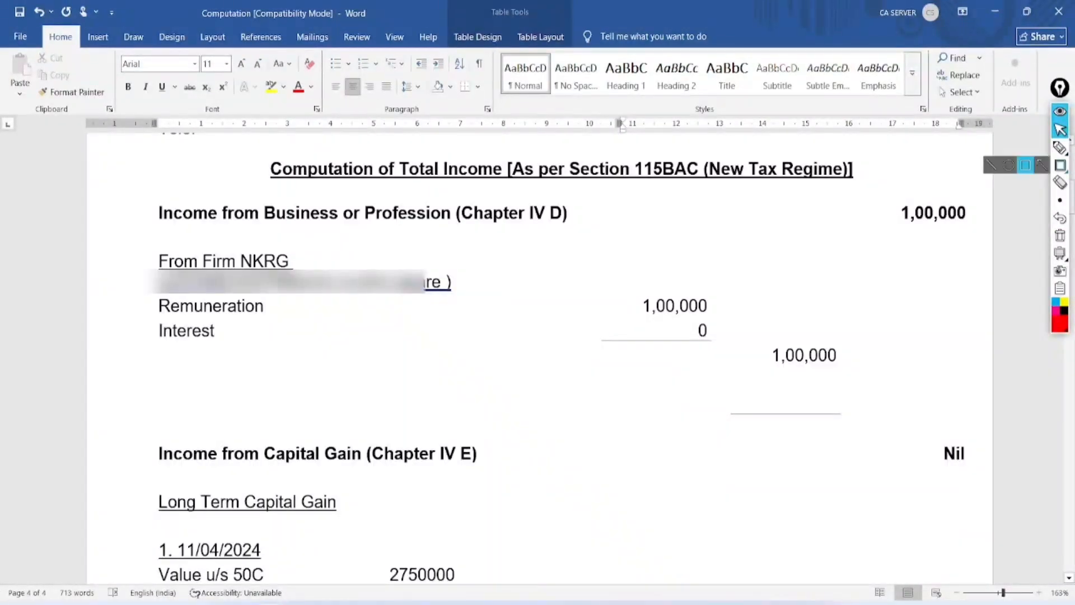
click(1060, 148)
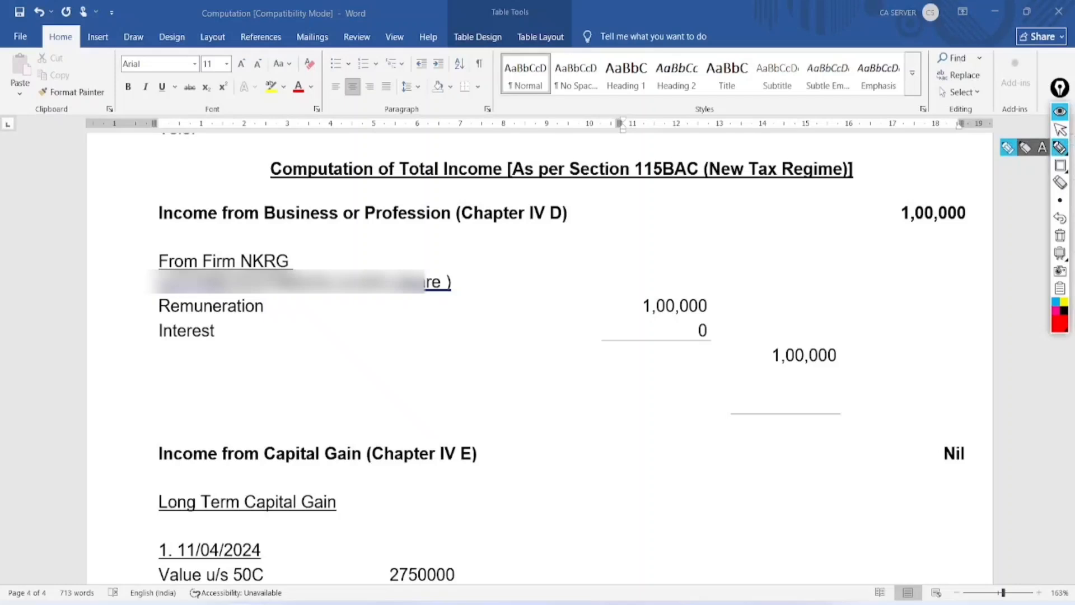
click(1060, 165)
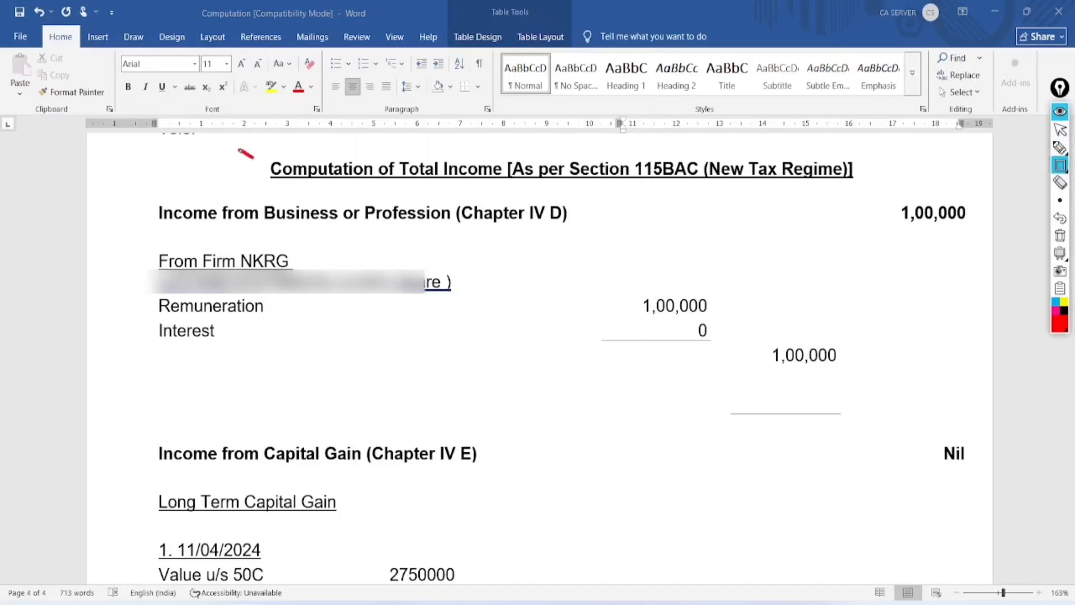
drag(239, 151, 909, 195)
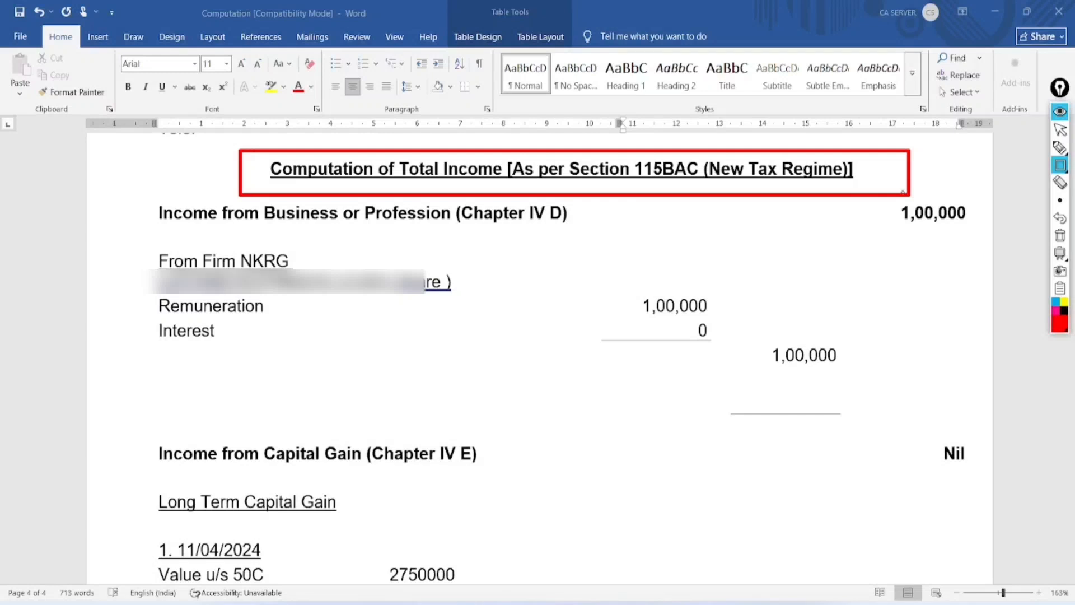
Circle the Remuneration amount under Income from Business or Profession in red and clear all the markings
mouse_move(1063, 144)
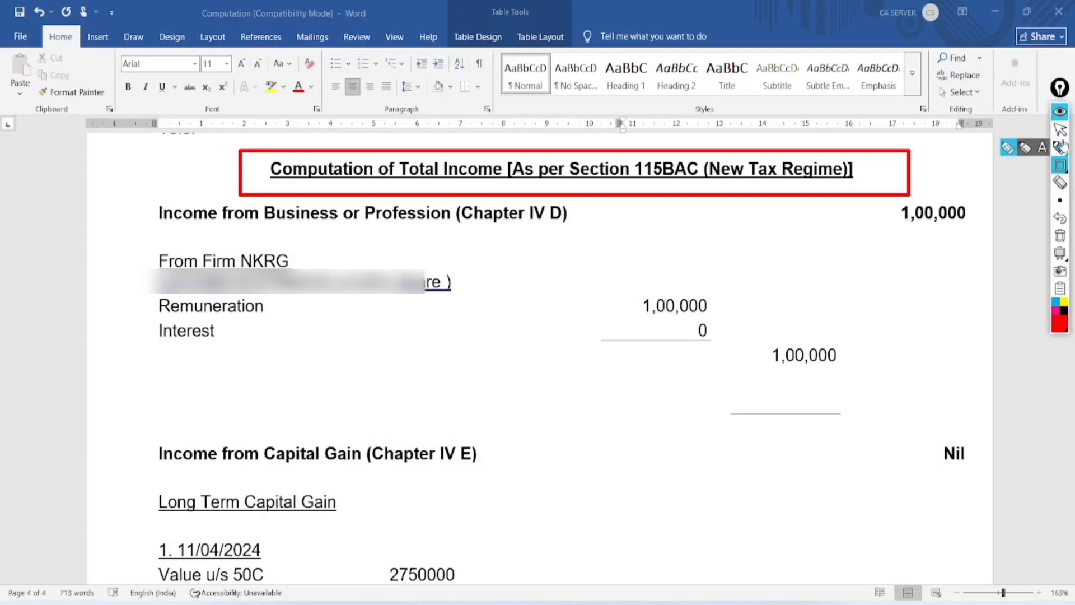
click(1061, 147)
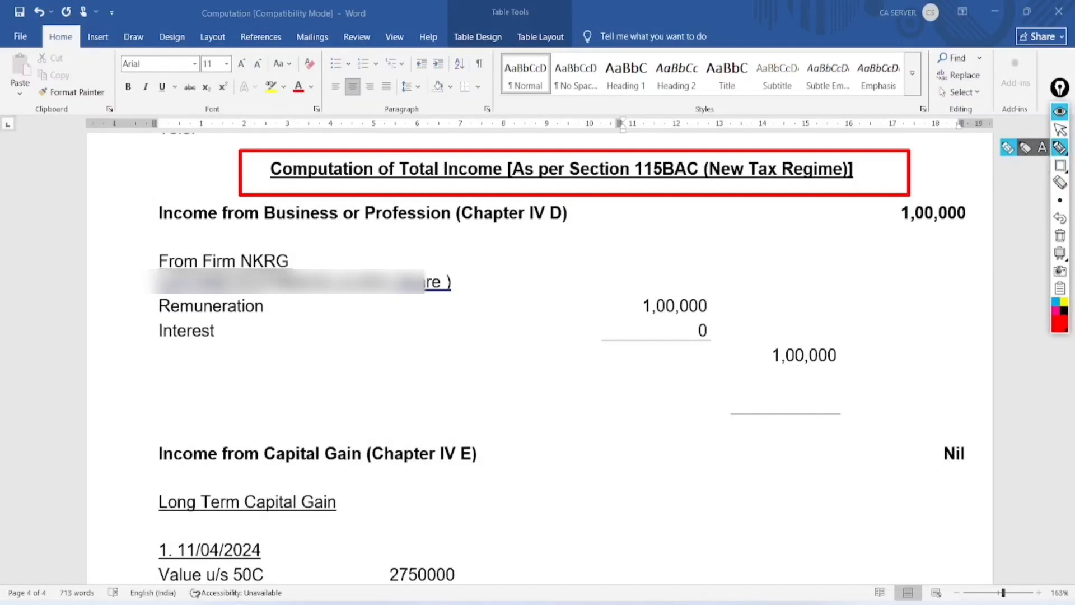
mouse_move(689, 272)
mouse_down()
mouse_move(700, 336)
mouse_move(615, 286)
mouse_up()
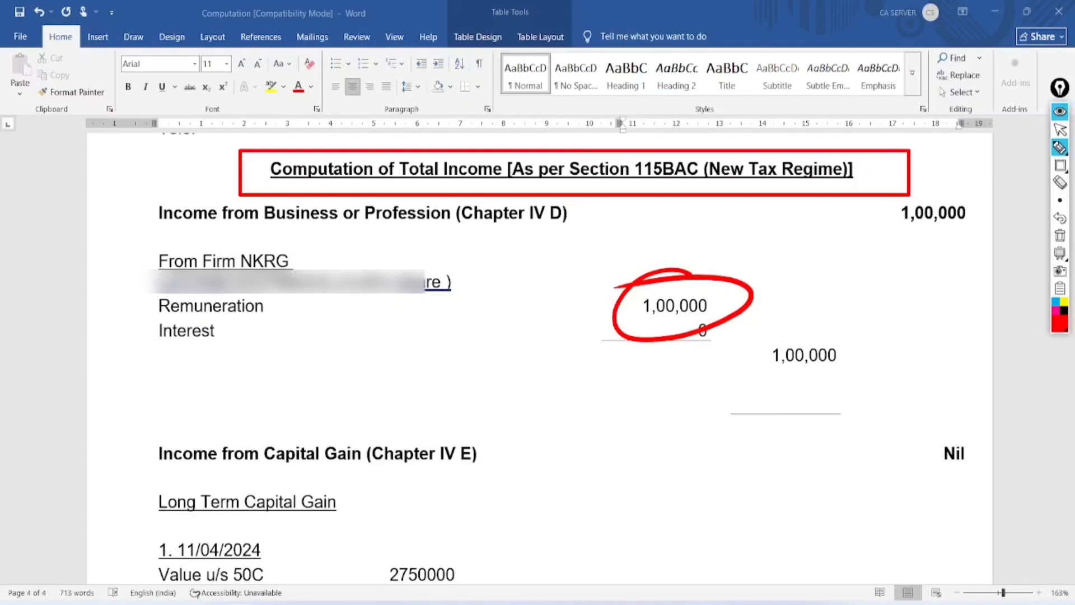
click(1060, 129)
scroll(539, 358, down, 4)
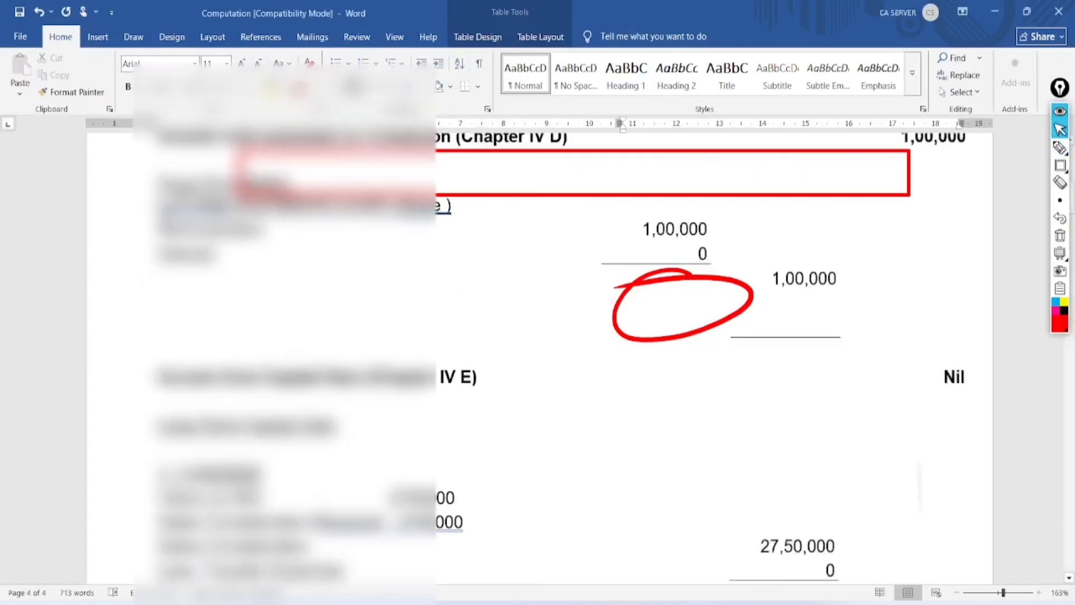
click(1061, 235)
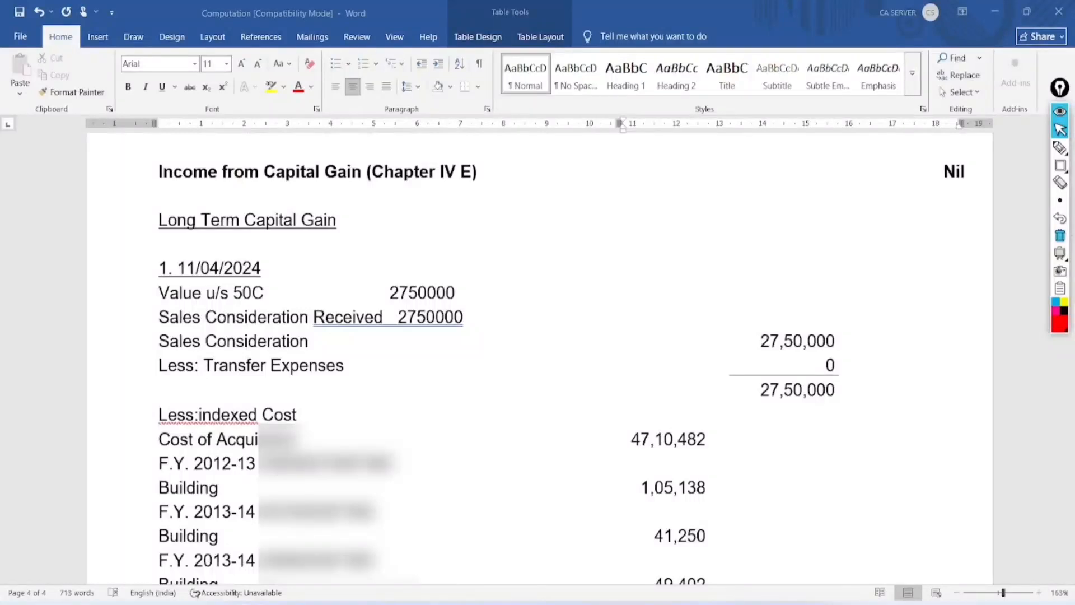
Circle the Value u/s 50C amount in the Long Term Capital Gain computation in red
scroll(539, 358, down, 2)
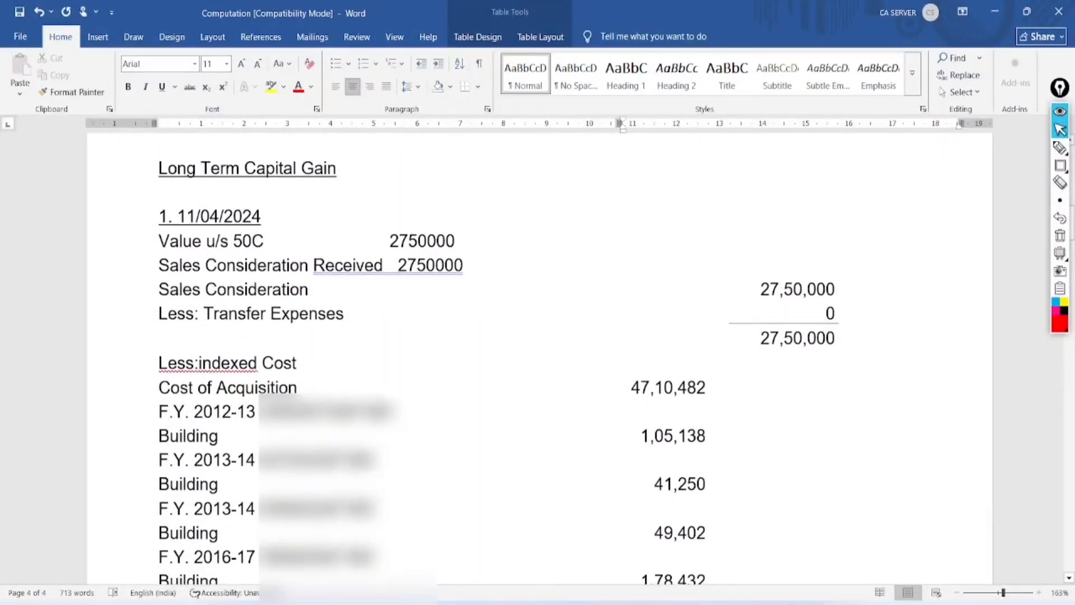
scroll(539, 359, down, 1)
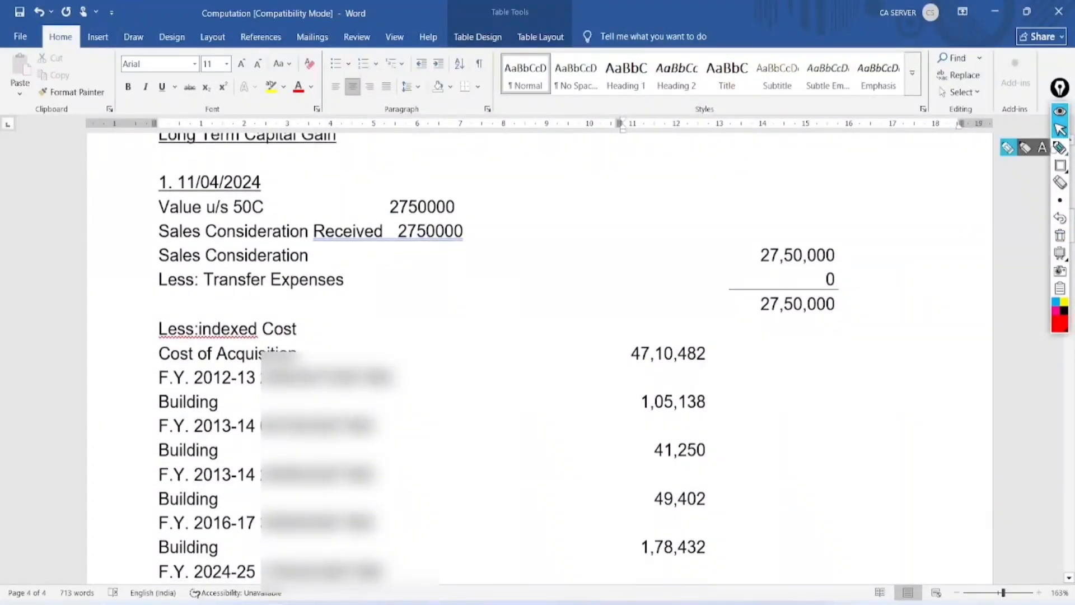
click(1061, 147)
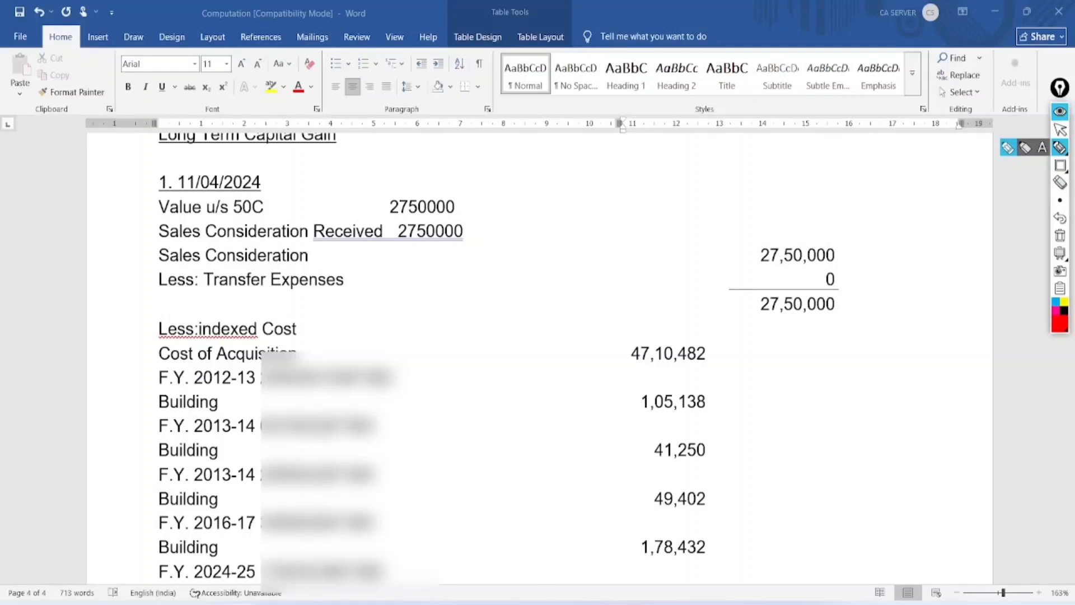
mouse_move(436, 182)
mouse_down()
mouse_move(400, 235)
mouse_move(395, 169)
mouse_up()
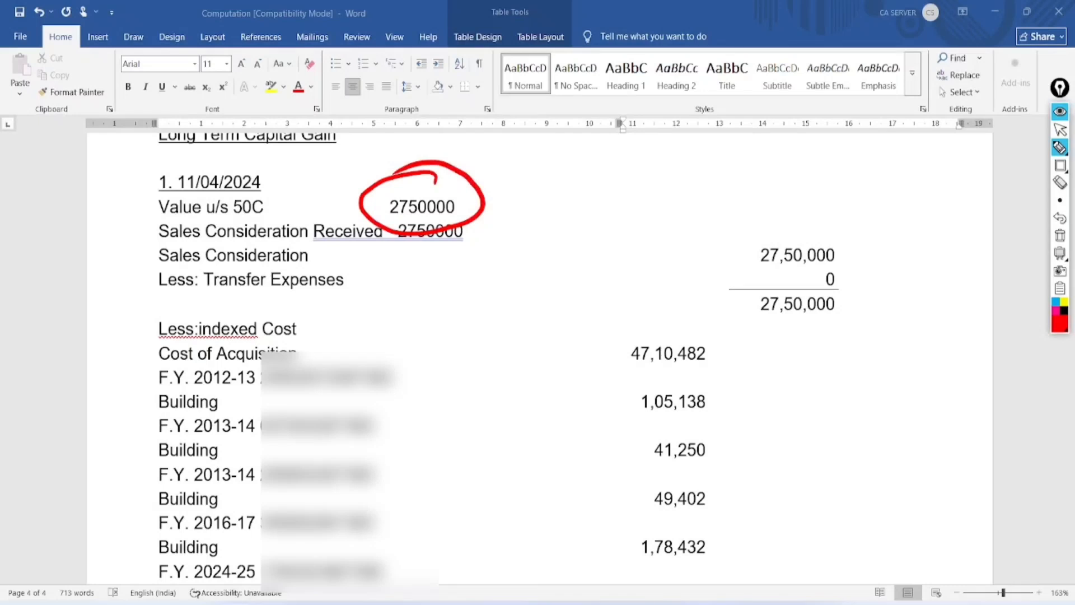
Mark the Less: indexed Cost label and bracket the year-wise cost rows and their amounts with double-crossed red brackets
drag(128, 375, 207, 307)
mouse_move(386, 387)
mouse_down()
mouse_move(438, 565)
mouse_move(412, 583)
mouse_up()
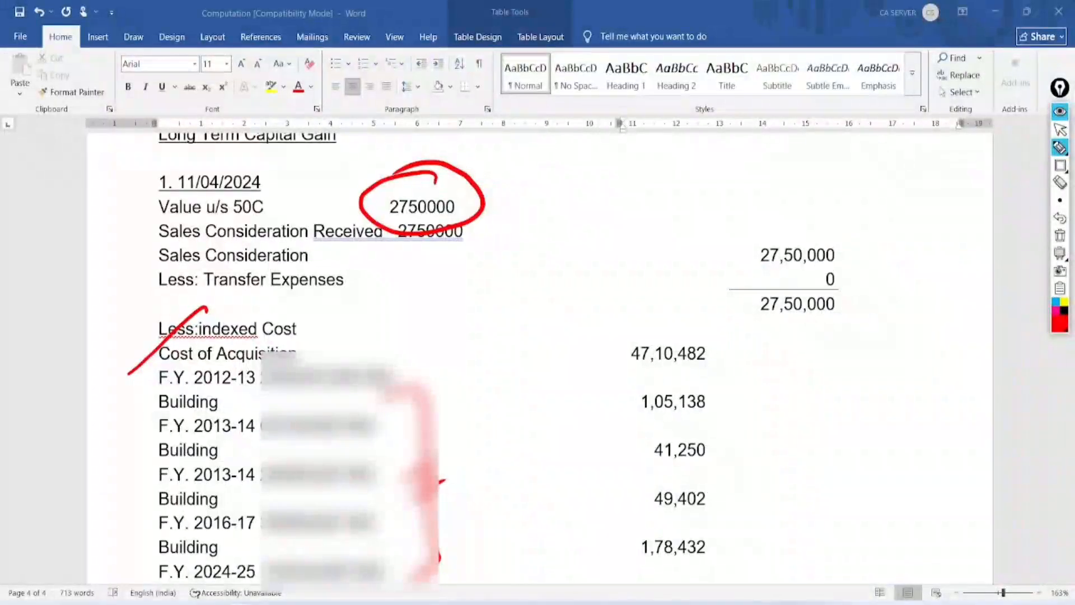
mouse_move(717, 349)
mouse_down()
mouse_move(745, 538)
mouse_move(721, 549)
mouse_up()
drag(712, 443, 749, 423)
drag(728, 465, 770, 437)
click(1060, 130)
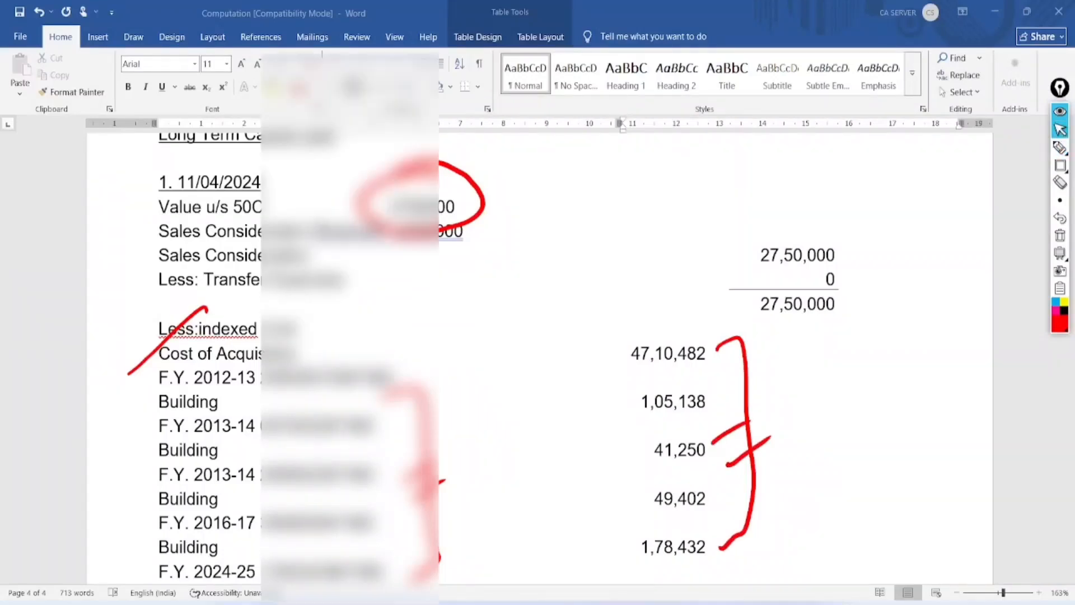
Circle the negative long term capital gain result above the Capital Loss note in red and clear all the markings
scroll(541, 358, down, 8)
scroll(541, 358, down, 4)
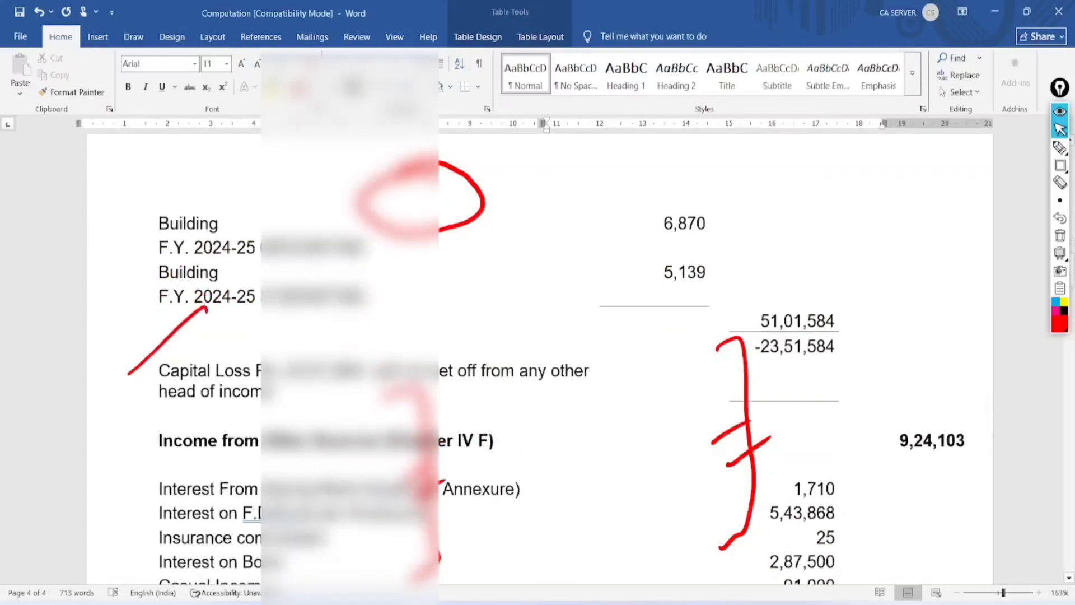
click(1060, 147)
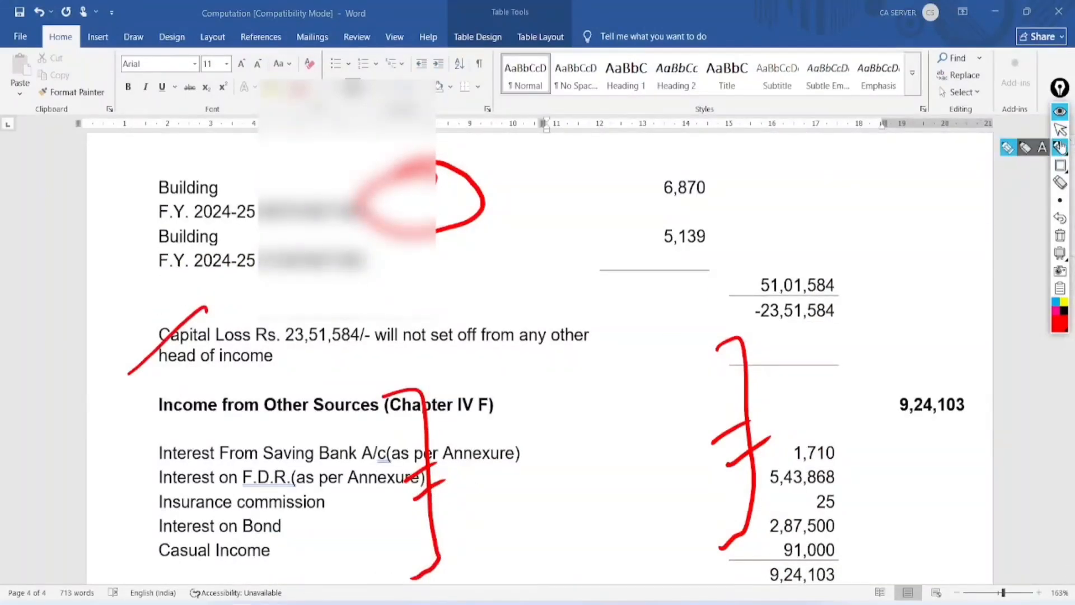
mouse_move(841, 300)
mouse_down()
mouse_move(748, 318)
mouse_move(852, 312)
mouse_move(843, 289)
mouse_up()
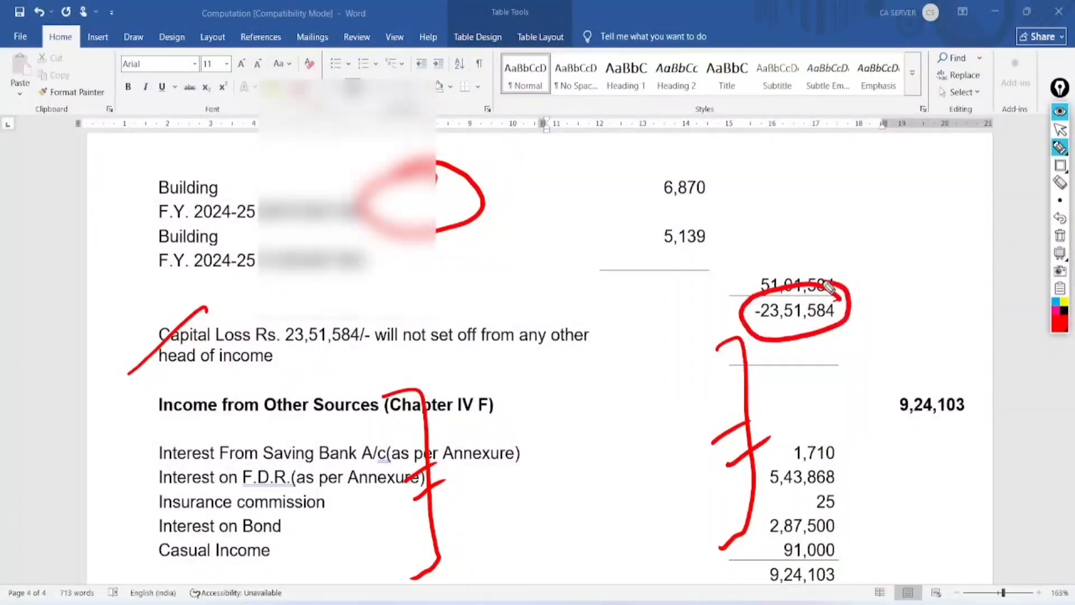
click(1060, 235)
mouse_move(992, 544)
mouse_down()
mouse_move(992, 577)
mouse_move(994, 524)
mouse_up()
Tick the Saving Bank interest, F.D.R. interest, Insurance commission and Casual Income lines under Income from Other Sources in red
scroll(538, 358, down, 4)
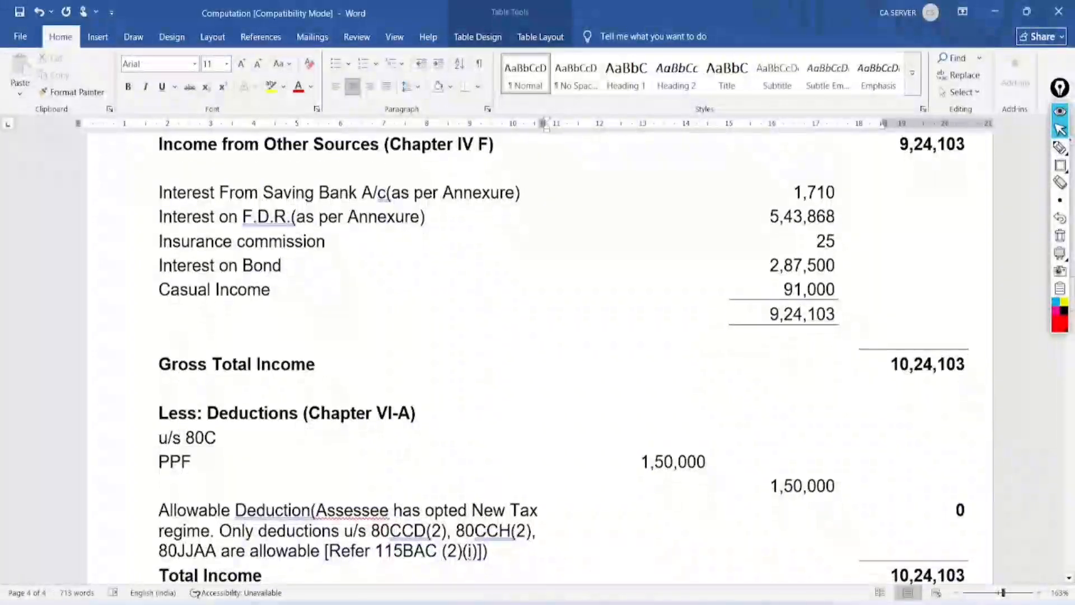
scroll(538, 358, up, 1)
click(1061, 147)
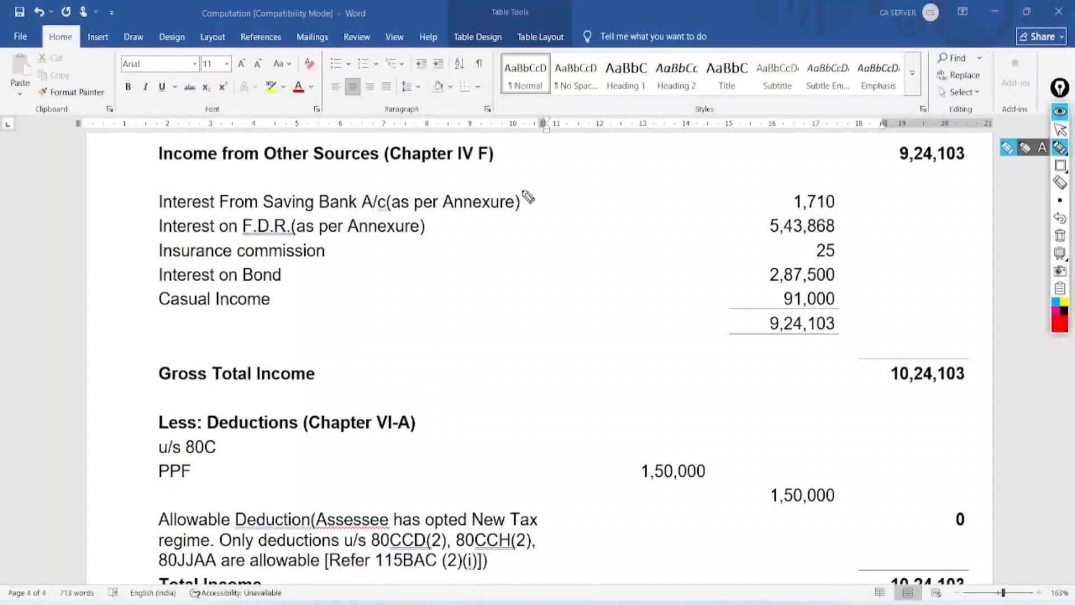
drag(522, 198, 595, 170)
drag(445, 229, 522, 198)
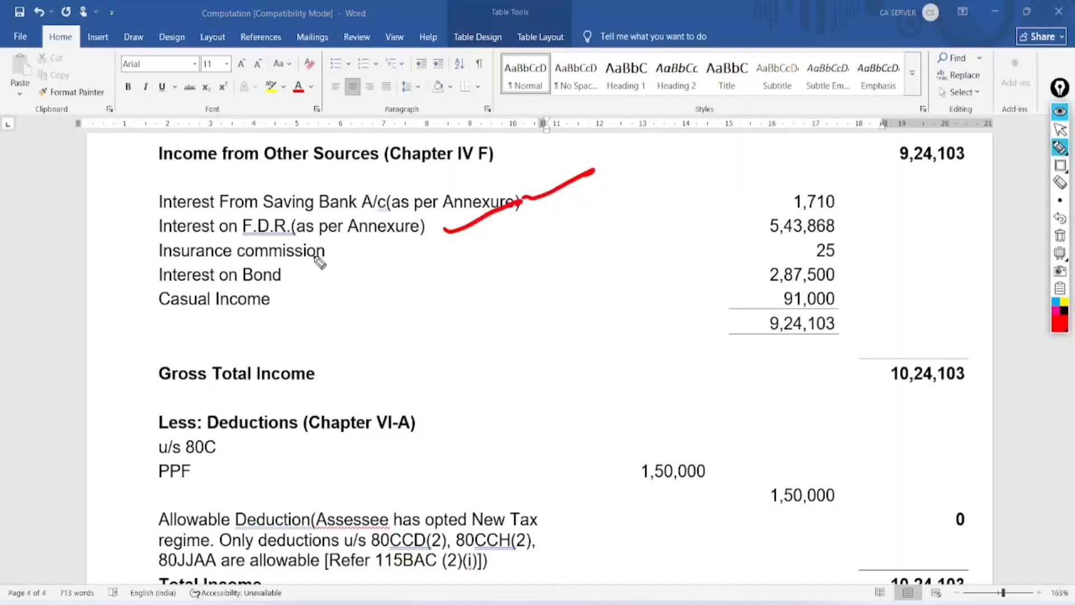
drag(326, 258, 394, 223)
drag(281, 303, 330, 257)
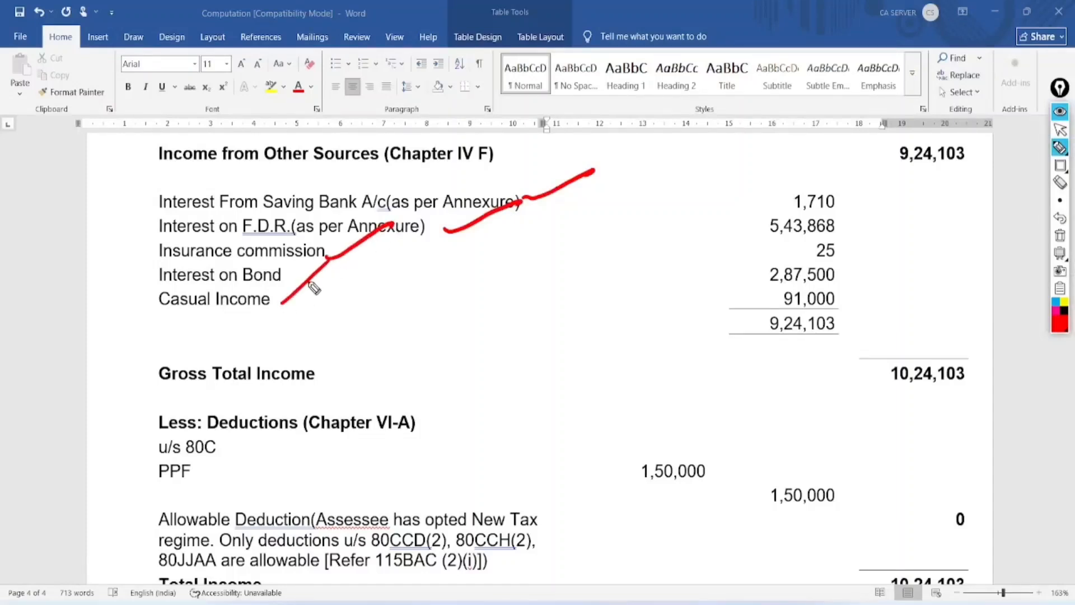
Bracket the Income from Other Sources amounts down to their total with a double-crossed red bracket
mouse_move(836, 197)
mouse_down()
mouse_move(884, 263)
mouse_move(838, 331)
mouse_up()
drag(857, 263, 903, 250)
drag(865, 280, 899, 271)
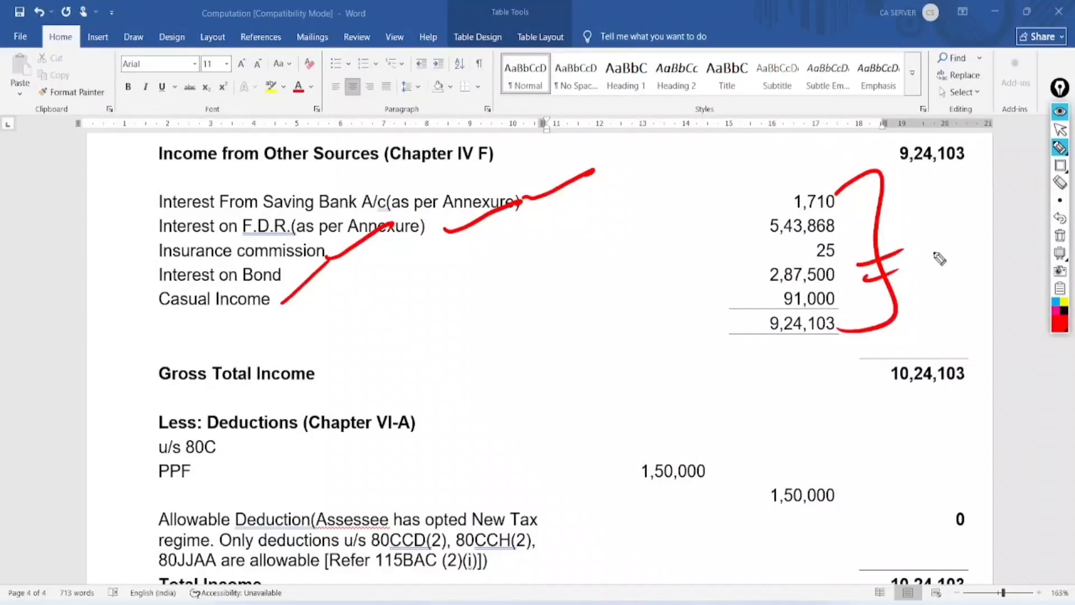
Circle the Gross Total Income amount, Deductions heading, PPF amount and allowable deduction in red and clear all the markings
mouse_move(961, 357)
mouse_down()
mouse_move(969, 398)
mouse_move(914, 349)
mouse_up()
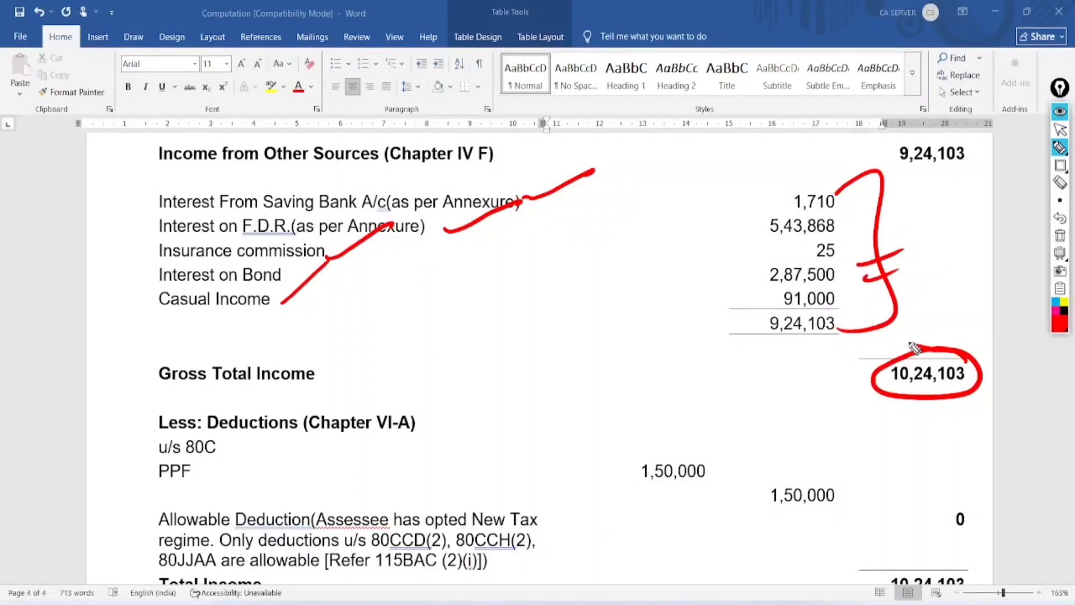
mouse_move(277, 382)
mouse_down()
mouse_move(190, 437)
mouse_move(238, 386)
mouse_move(224, 401)
mouse_up()
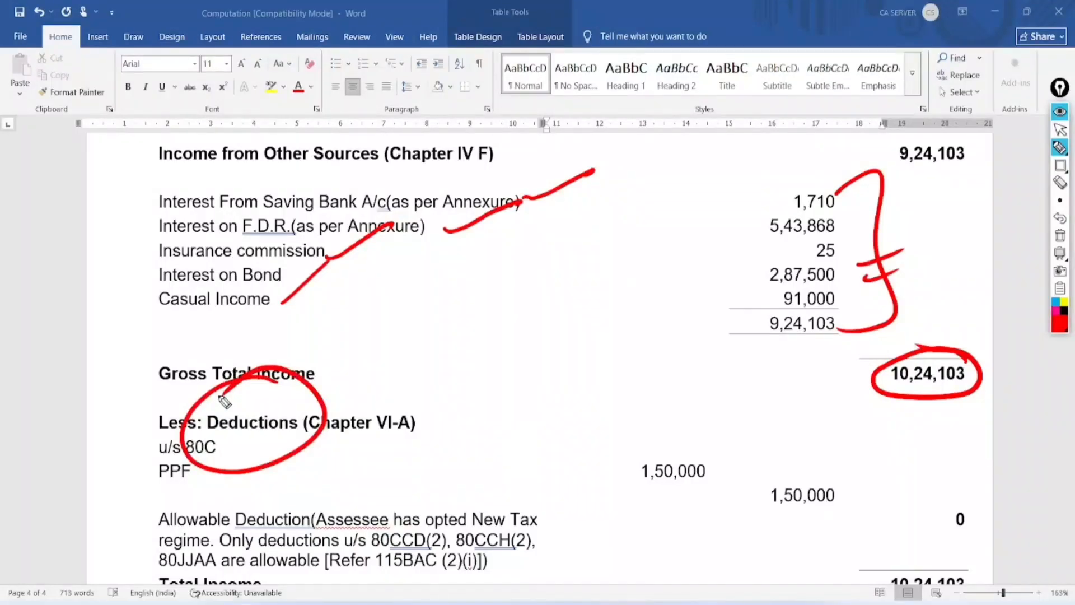
mouse_move(715, 455)
mouse_down()
mouse_move(626, 459)
mouse_move(690, 430)
mouse_up()
mouse_move(949, 485)
mouse_down()
mouse_move(980, 546)
mouse_move(949, 485)
mouse_up()
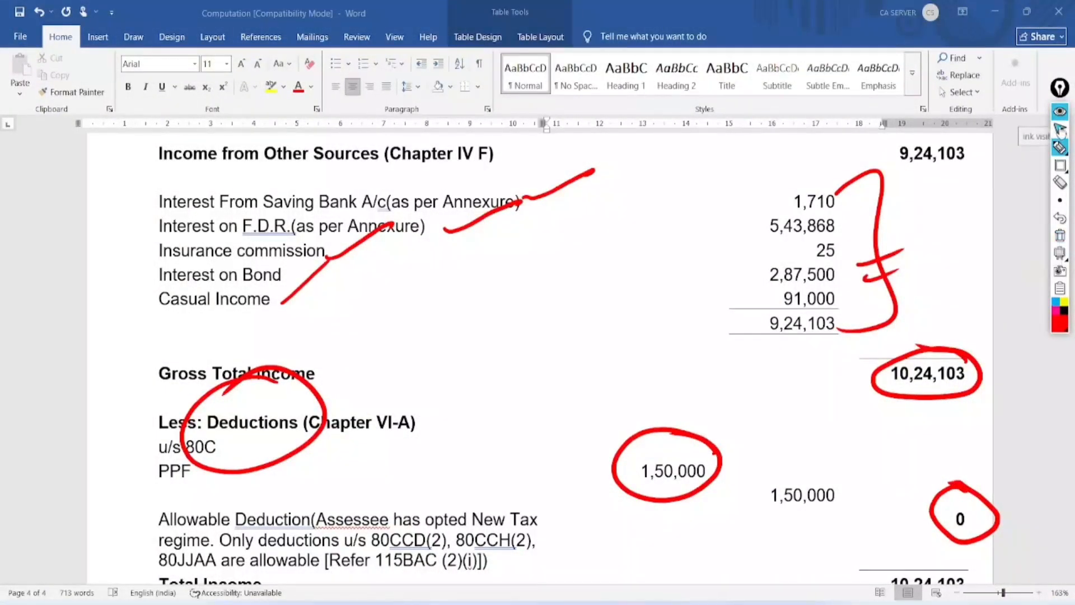
click(1059, 237)
Circle the Total Income and rounded-off amounts, the Tax Due amount, its exemption limit and the Health & Education Cess rate in red
scroll(1060, 241, down, 5)
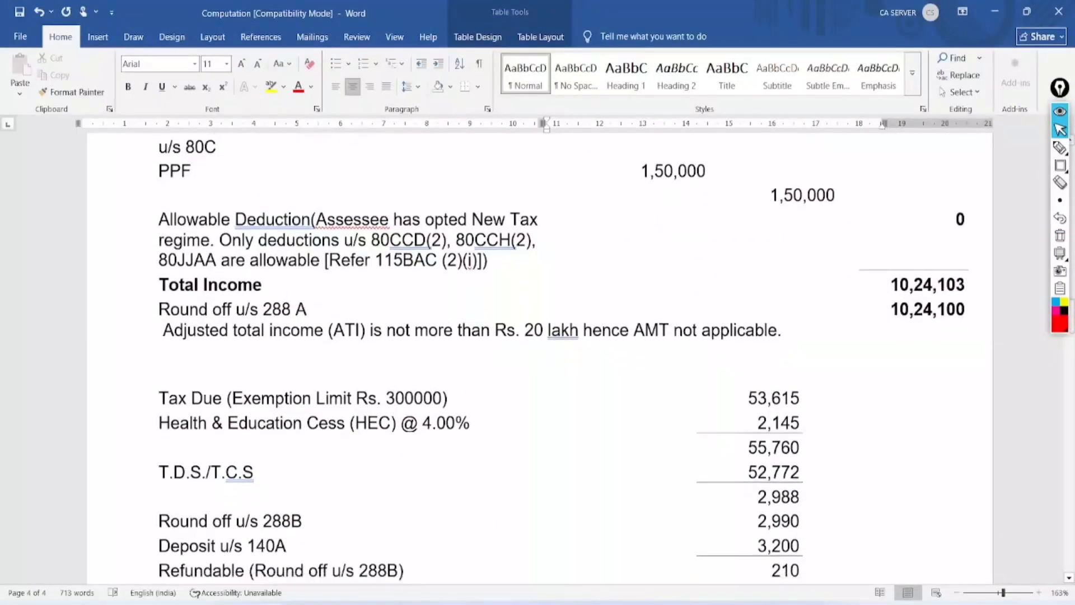
click(1060, 147)
mouse_move(967, 287)
mouse_down()
mouse_move(905, 275)
mouse_move(997, 309)
mouse_move(899, 267)
mouse_up()
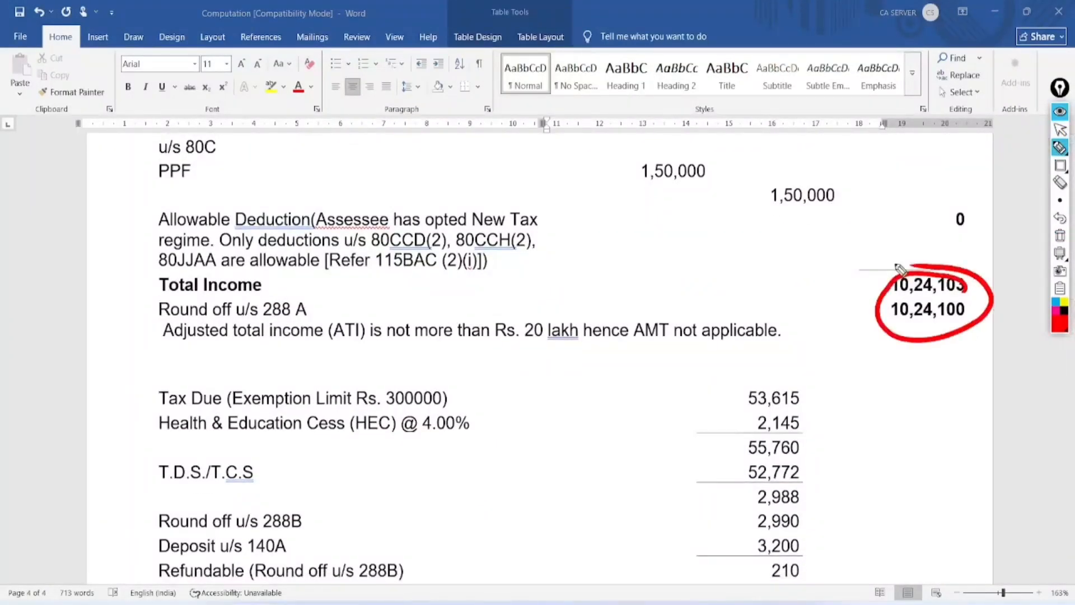
mouse_move(807, 386)
mouse_down()
mouse_move(731, 389)
mouse_move(833, 394)
mouse_move(699, 361)
mouse_up()
mouse_move(445, 392)
mouse_down()
mouse_move(387, 379)
mouse_move(448, 382)
mouse_move(397, 376)
mouse_up()
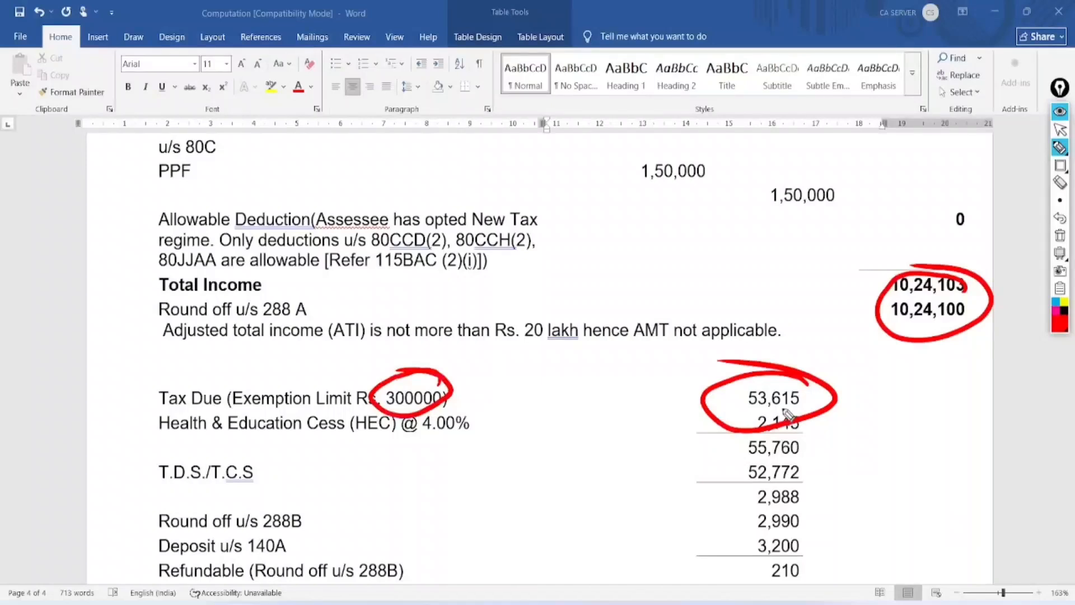
mouse_move(451, 400)
mouse_down()
mouse_move(403, 426)
mouse_move(411, 409)
mouse_up()
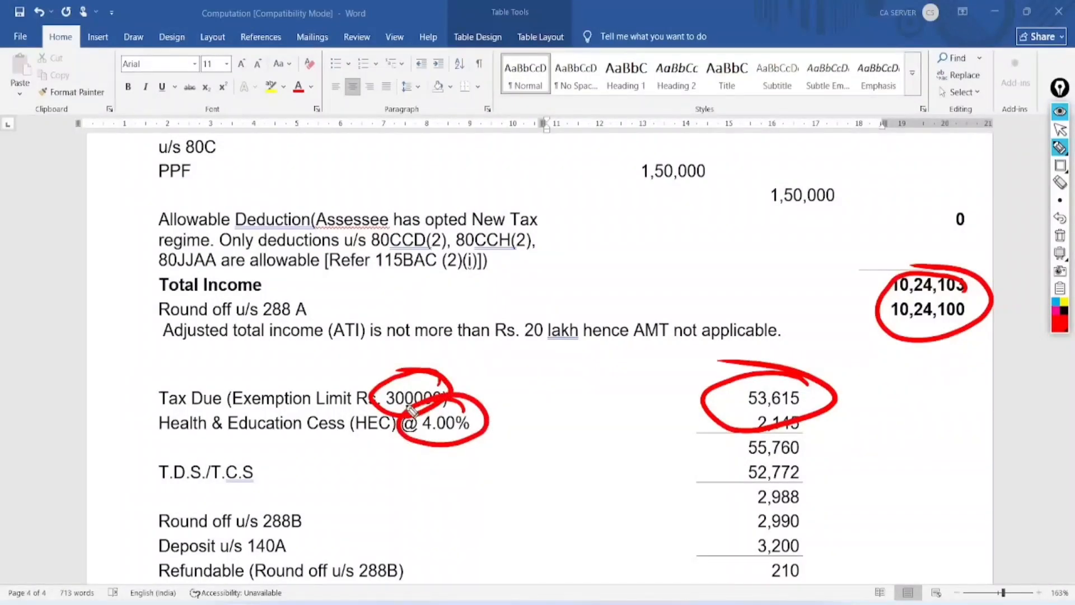
Circle the T.D.S./T.C.S label and amount, bracket the amounts down to Deposit u/s 140A in red, and clear all the markings
mouse_move(263, 453)
mouse_down()
mouse_move(168, 520)
mouse_move(217, 432)
mouse_up()
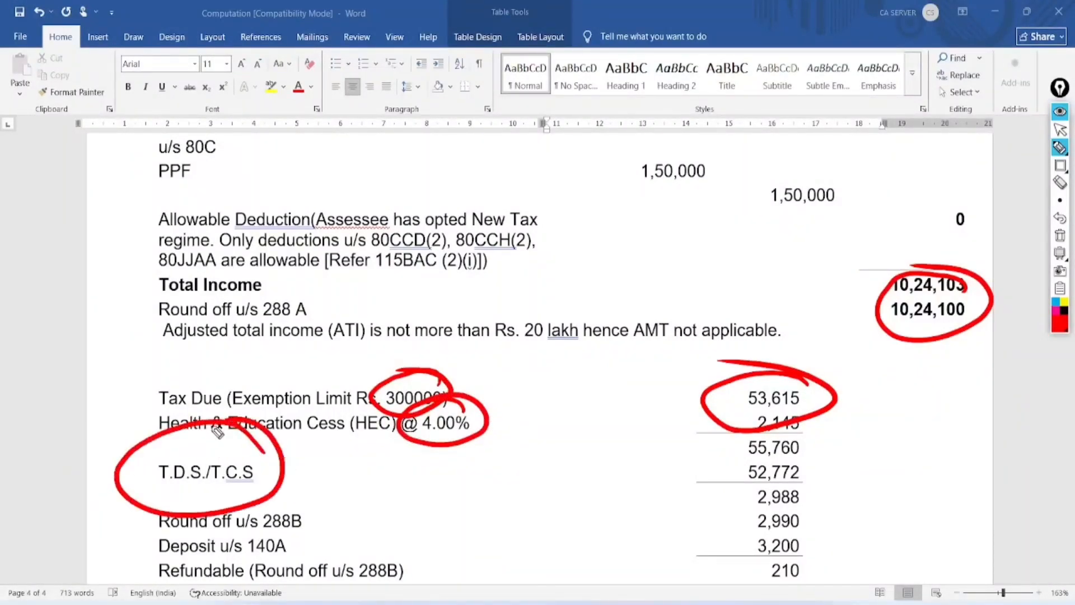
mouse_move(804, 464)
mouse_down()
mouse_move(733, 474)
mouse_move(795, 481)
mouse_up()
mouse_move(808, 493)
mouse_down()
mouse_move(826, 479)
mouse_move(825, 568)
mouse_move(811, 556)
mouse_up()
drag(828, 514, 864, 499)
drag(823, 533, 872, 515)
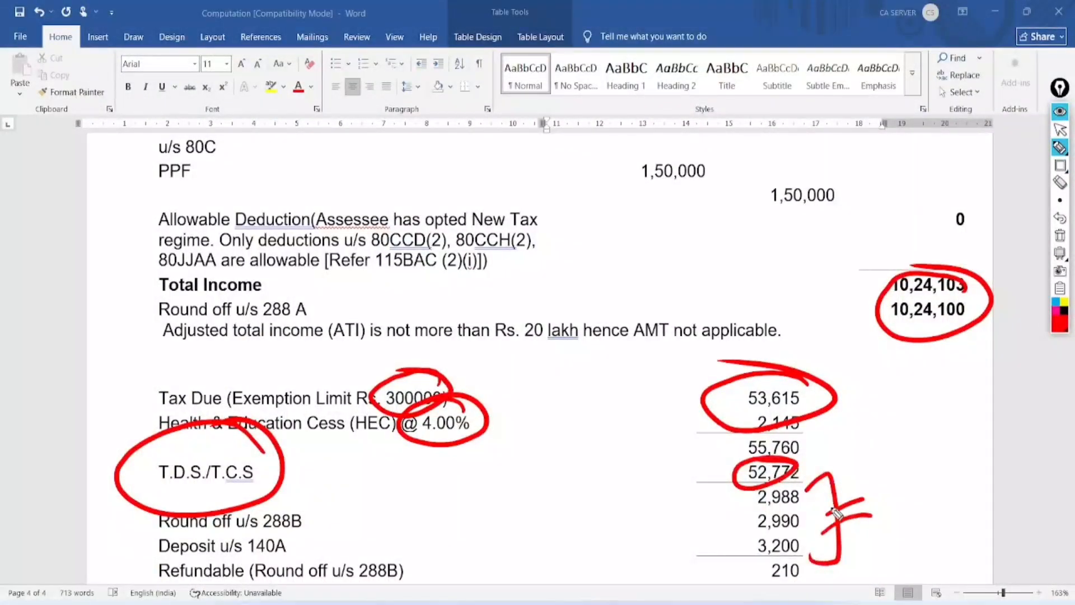
click(1066, 238)
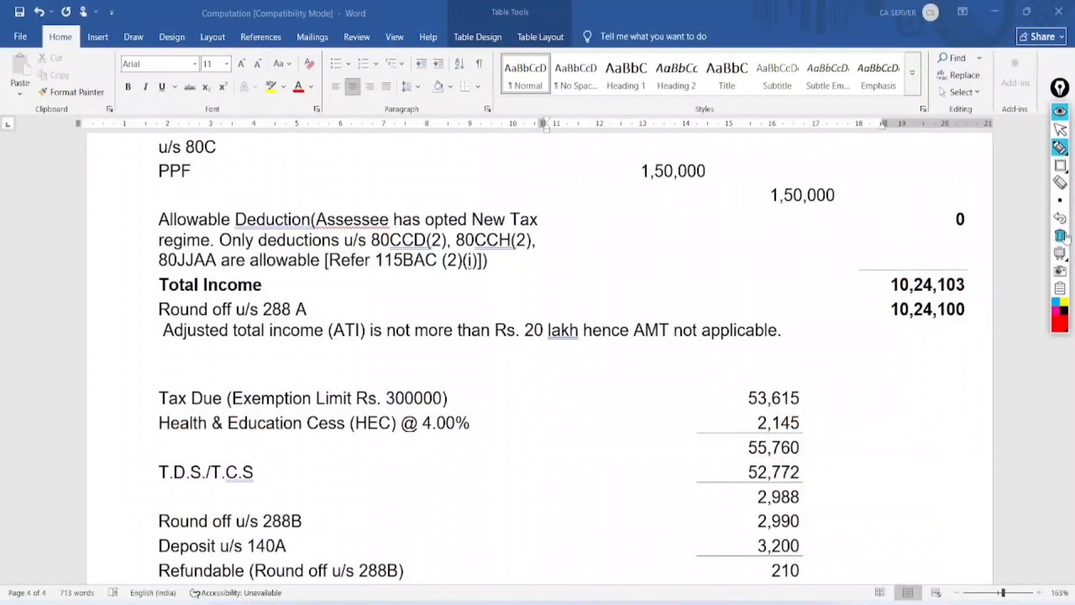
Draw a red rectangle around the Tax calculation on Normal income section, from its heading to the Total Tax line
click(1060, 129)
scroll(538, 352, down, 5)
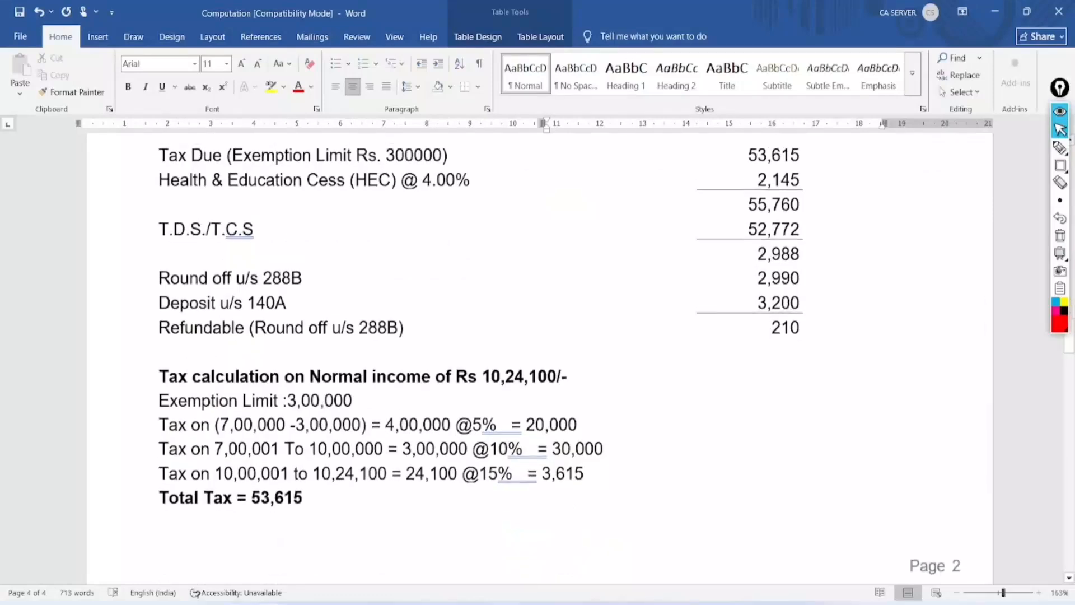
scroll(538, 353, down, 3)
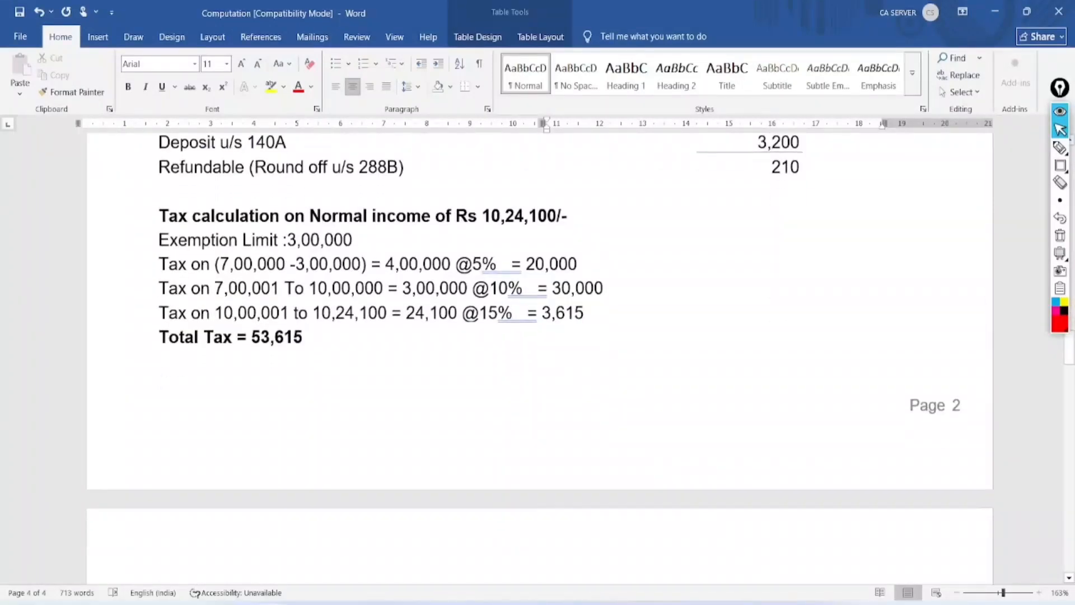
click(1060, 166)
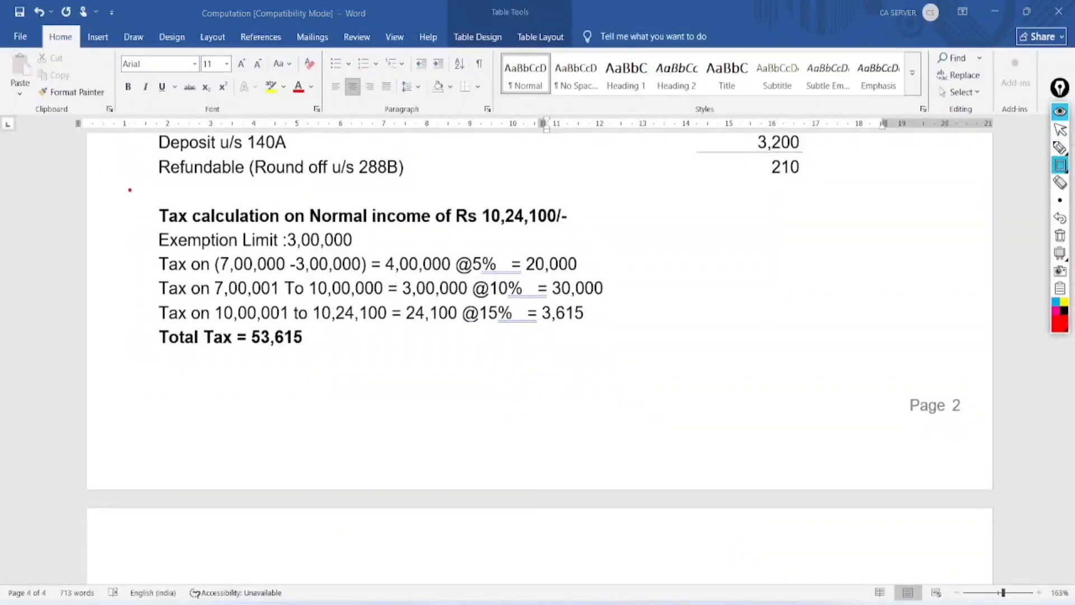
mouse_move(129, 190)
mouse_down()
mouse_move(485, 338)
mouse_move(710, 367)
mouse_up()
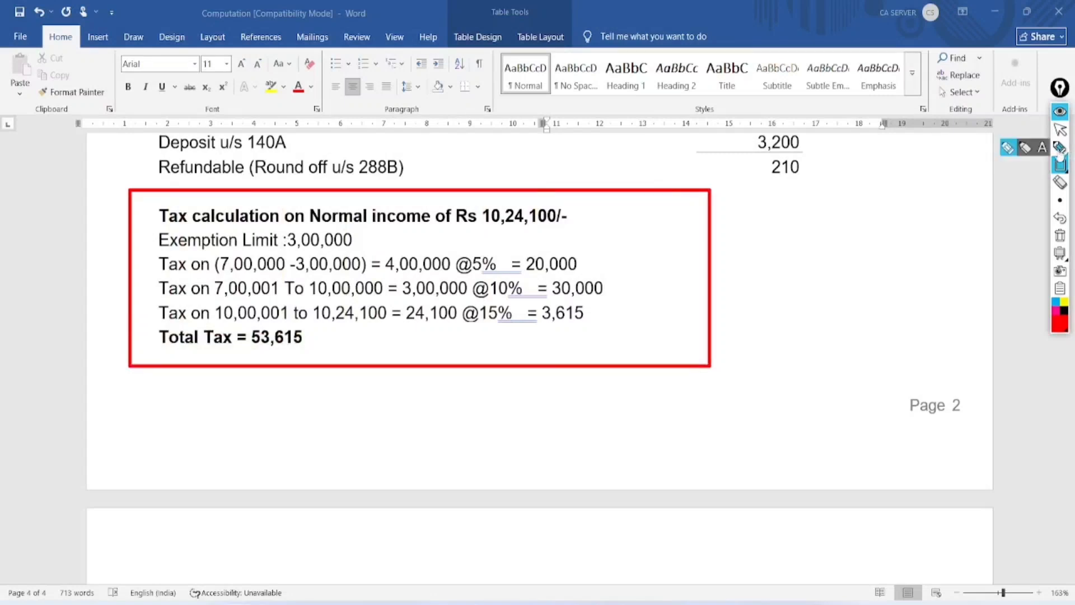
Go to the Prepaid taxes section on page 3 and clear the red rectangle
click(1061, 130)
scroll(538, 336, down, 7)
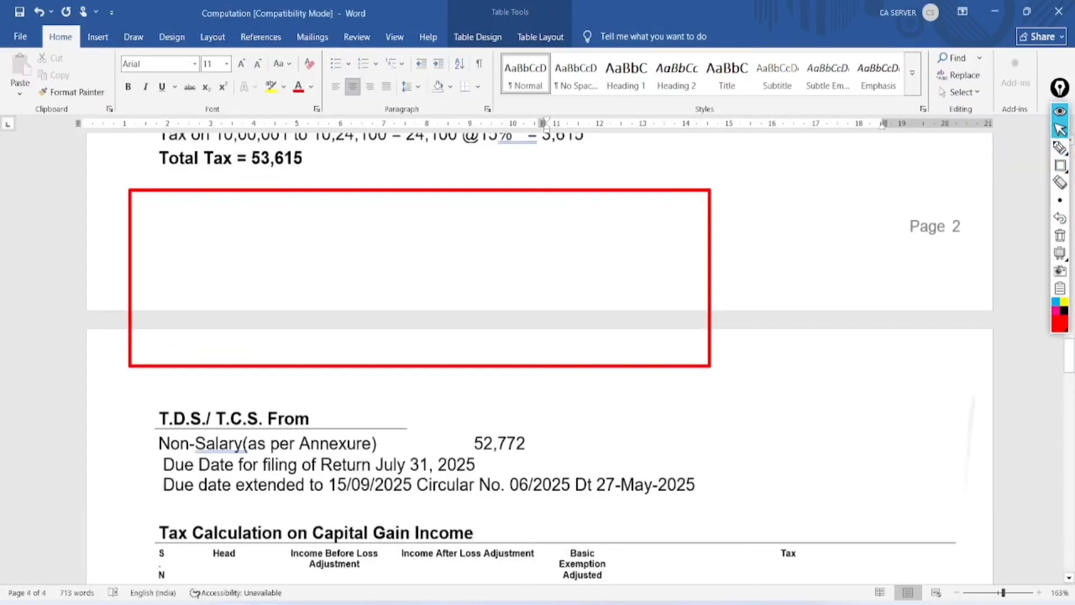
scroll(538, 336, down, 2)
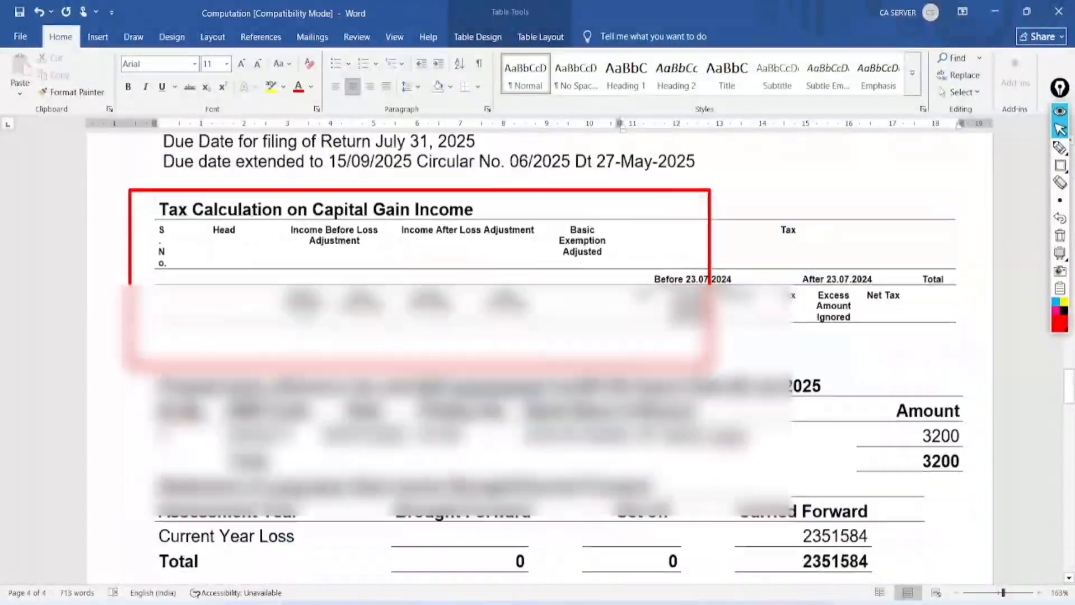
scroll(537, 336, down, 3)
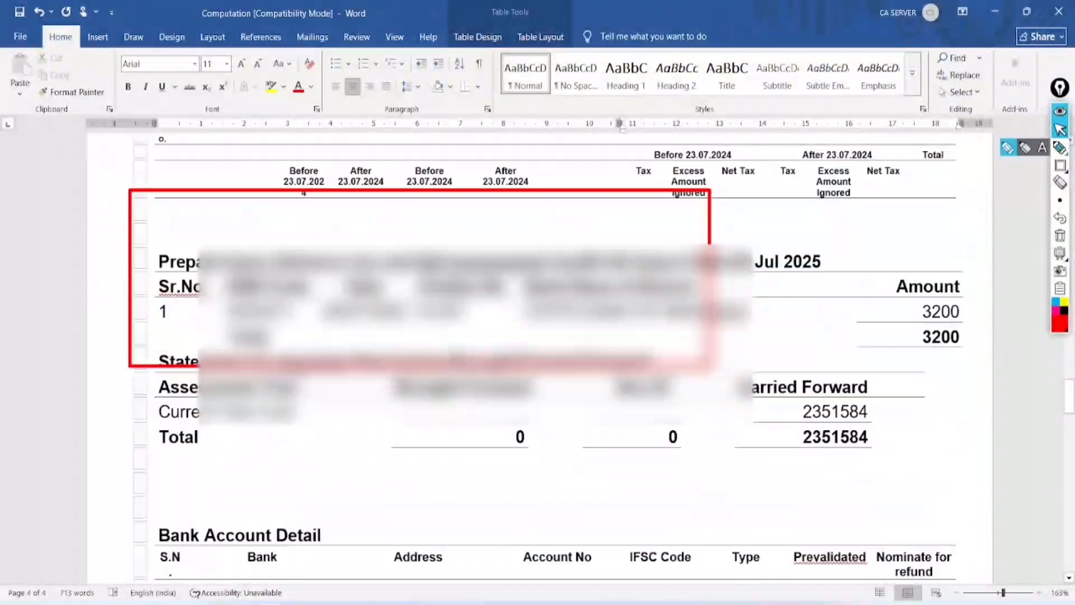
click(1061, 235)
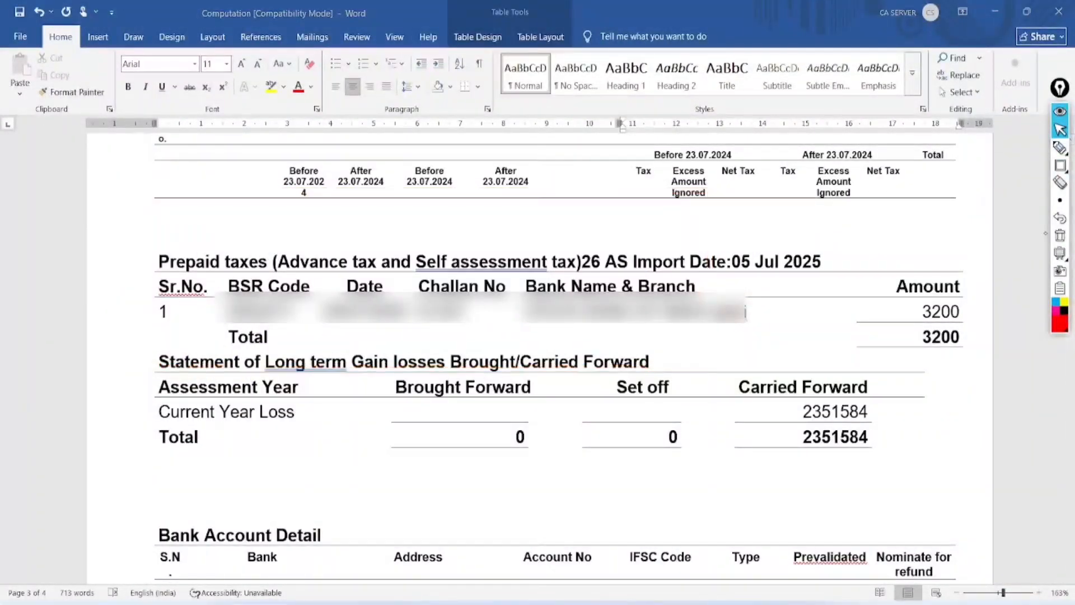
Circle the prepaid tax entry's BSR code, date, challan number, bank details and amount in red and clear all the markings
click(1060, 148)
drag(974, 294, 937, 284)
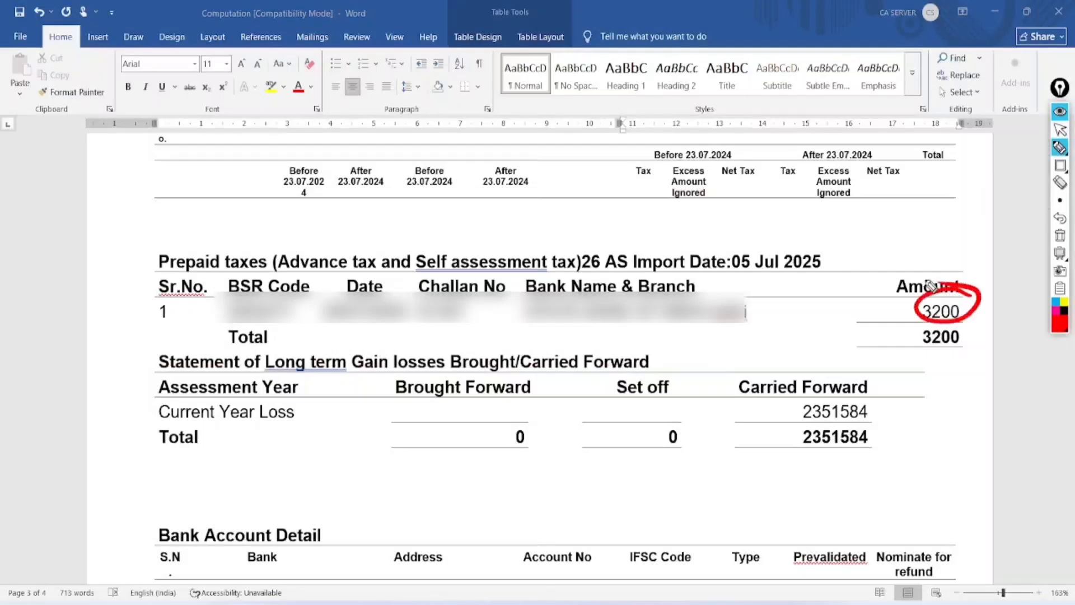
mouse_move(268, 275)
mouse_down()
mouse_move(212, 308)
mouse_move(247, 259)
mouse_up()
mouse_move(387, 277)
mouse_down()
mouse_move(395, 314)
mouse_move(359, 271)
mouse_up()
mouse_move(426, 297)
mouse_down()
mouse_move(456, 328)
mouse_move(434, 280)
mouse_up()
mouse_move(664, 287)
mouse_down()
mouse_move(578, 281)
mouse_move(620, 303)
mouse_up()
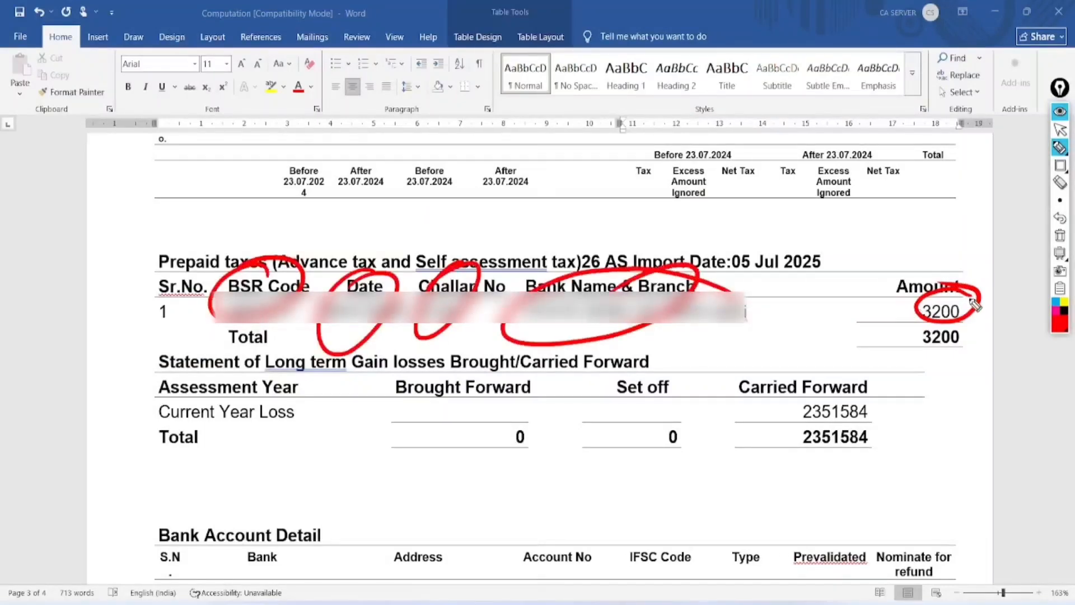
mouse_move(975, 304)
mouse_down()
mouse_move(987, 303)
mouse_move(896, 320)
mouse_up()
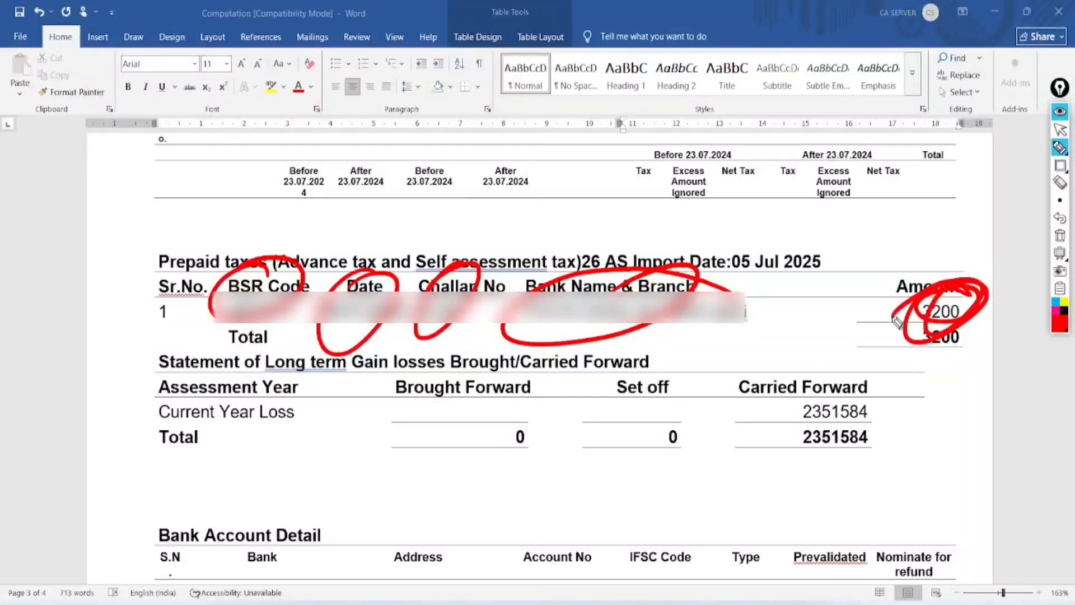
click(1061, 235)
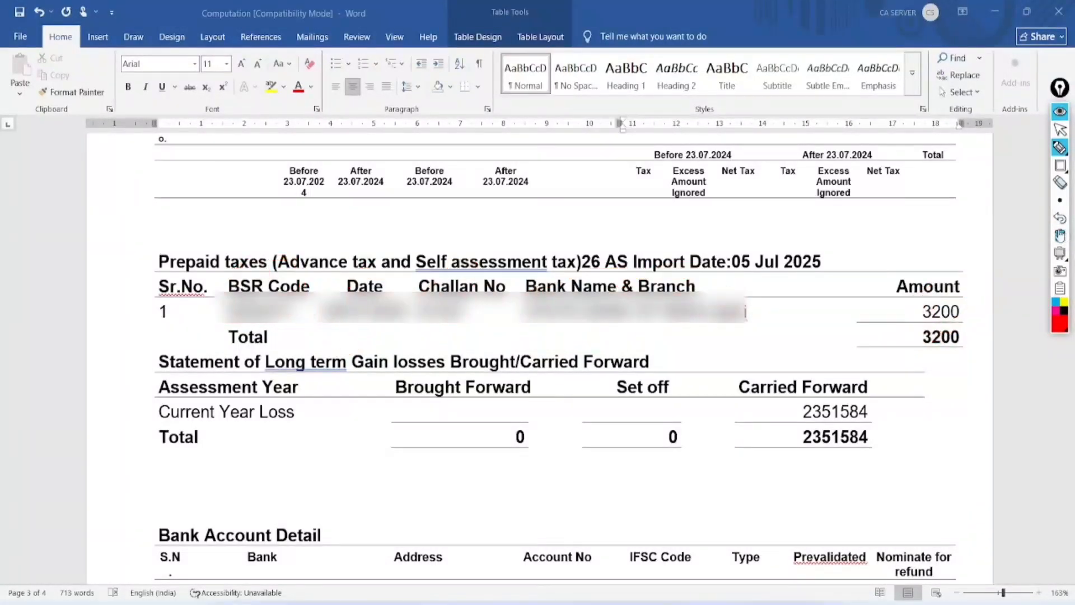
Circle the Current Year Loss amount under Carried Forward in red, clear the marking and return to the normal pointer
click(1061, 132)
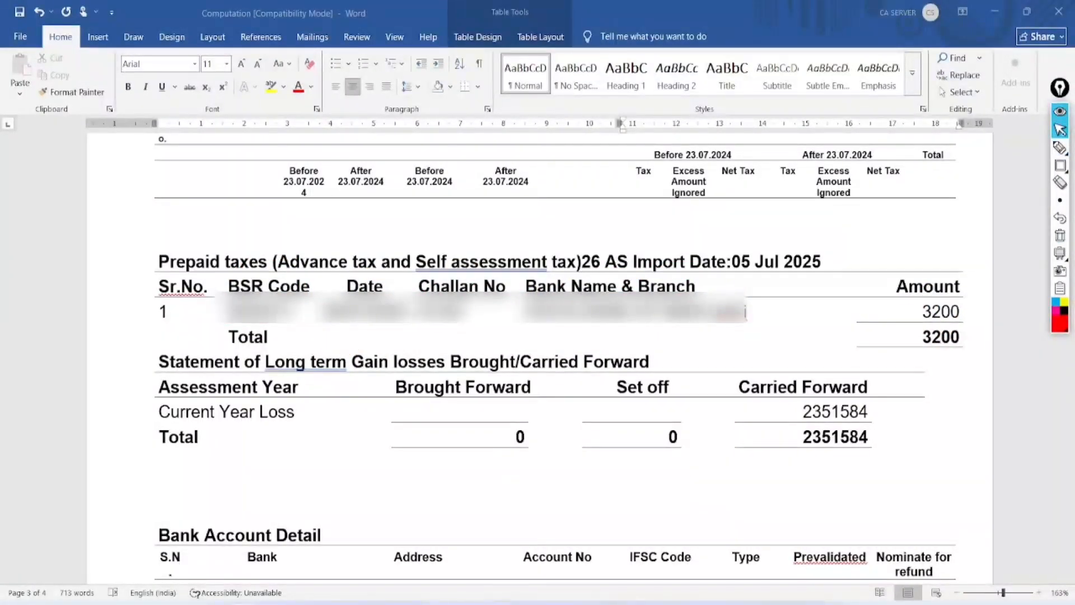
click(1060, 148)
mouse_move(867, 394)
mouse_down()
mouse_move(818, 377)
mouse_move(862, 441)
mouse_move(838, 376)
mouse_up()
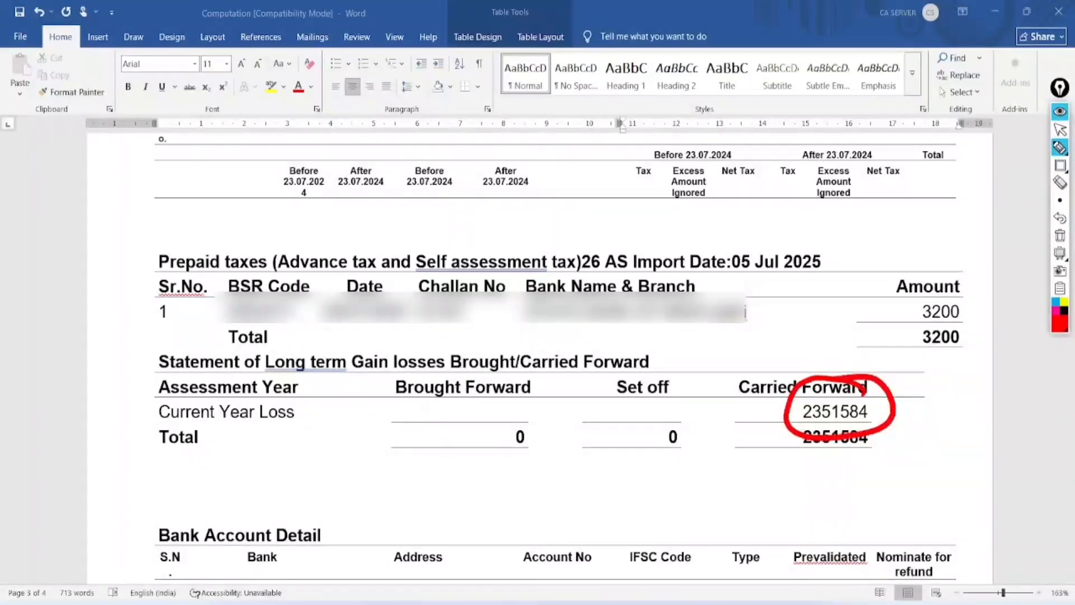
click(1061, 235)
click(1060, 130)
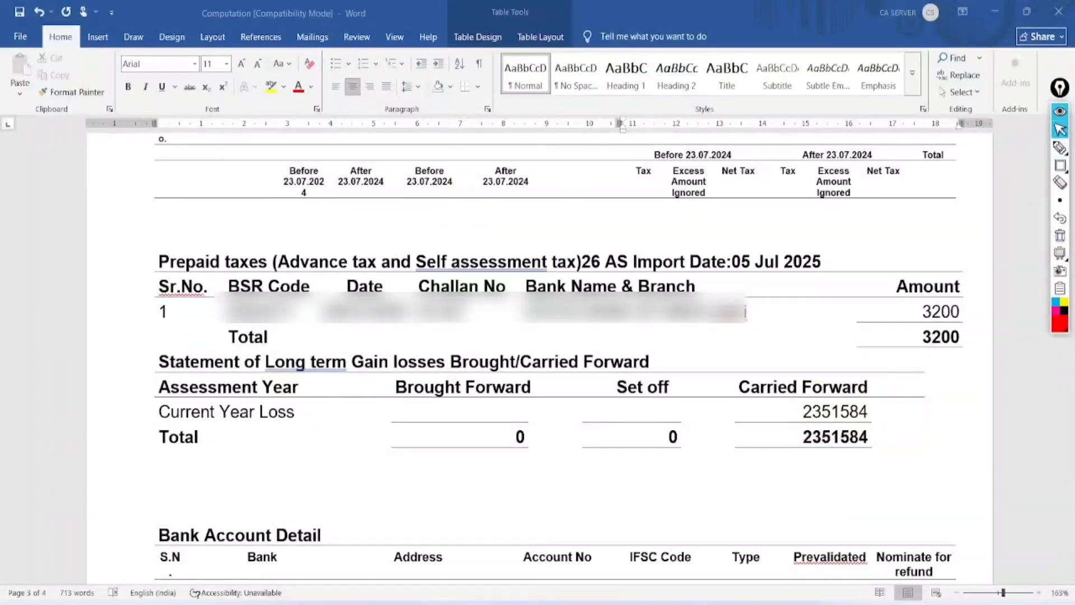
Circle the Bank Account Detail section and the Details of Interest From Bank heading and amounts in red, and clear all markings
scroll(538, 358, down, 5)
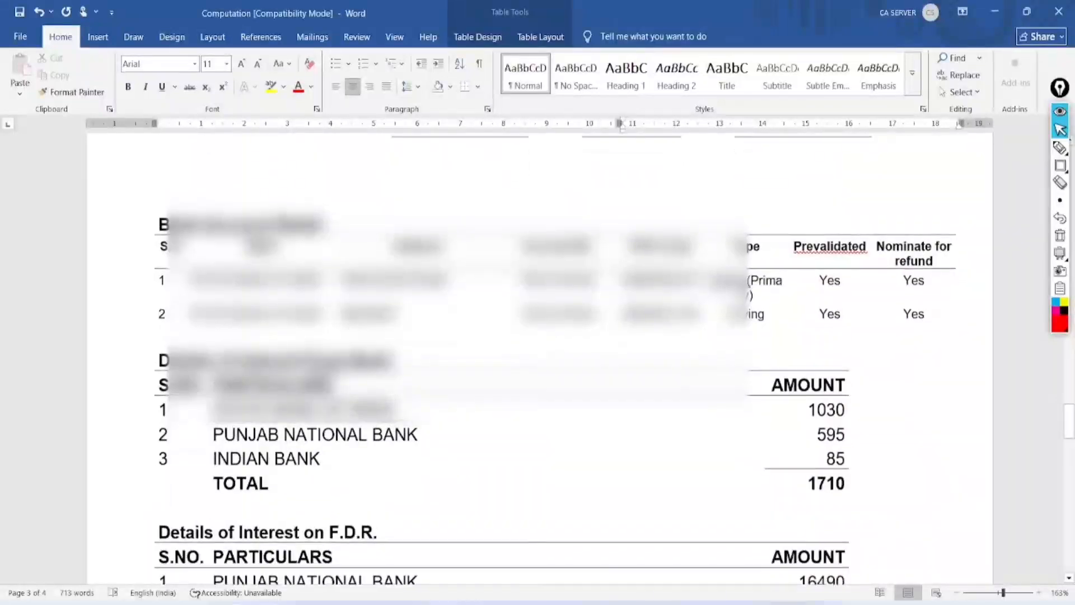
click(1060, 148)
mouse_move(241, 212)
mouse_down()
mouse_move(179, 336)
mouse_move(178, 262)
mouse_up()
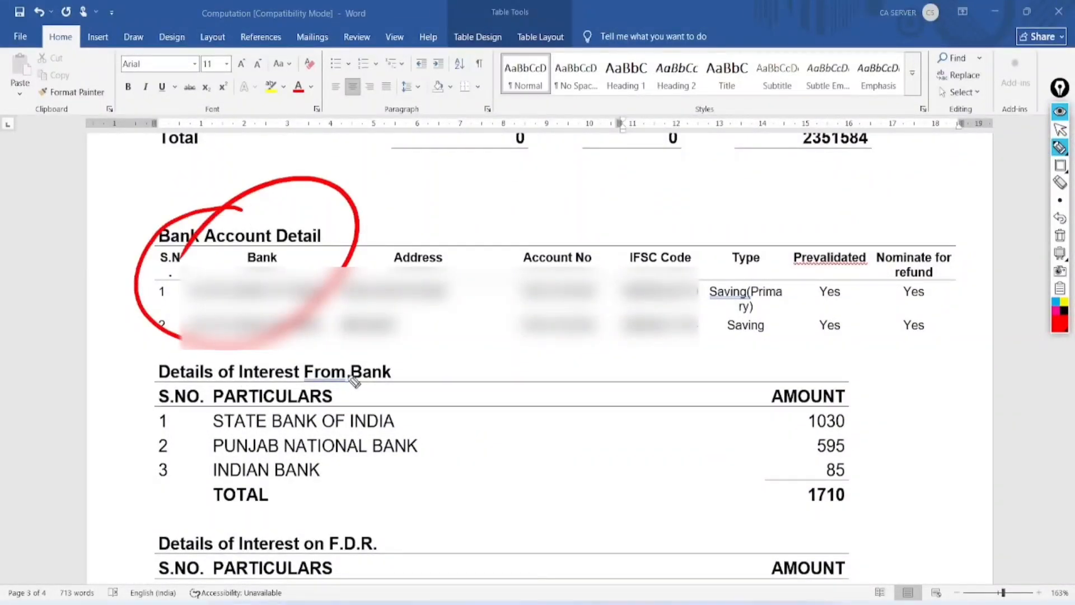
mouse_move(359, 351)
mouse_down()
mouse_move(233, 355)
mouse_move(413, 352)
mouse_move(274, 349)
mouse_up()
mouse_move(849, 367)
mouse_down()
mouse_move(775, 377)
mouse_move(852, 512)
mouse_move(732, 338)
mouse_up()
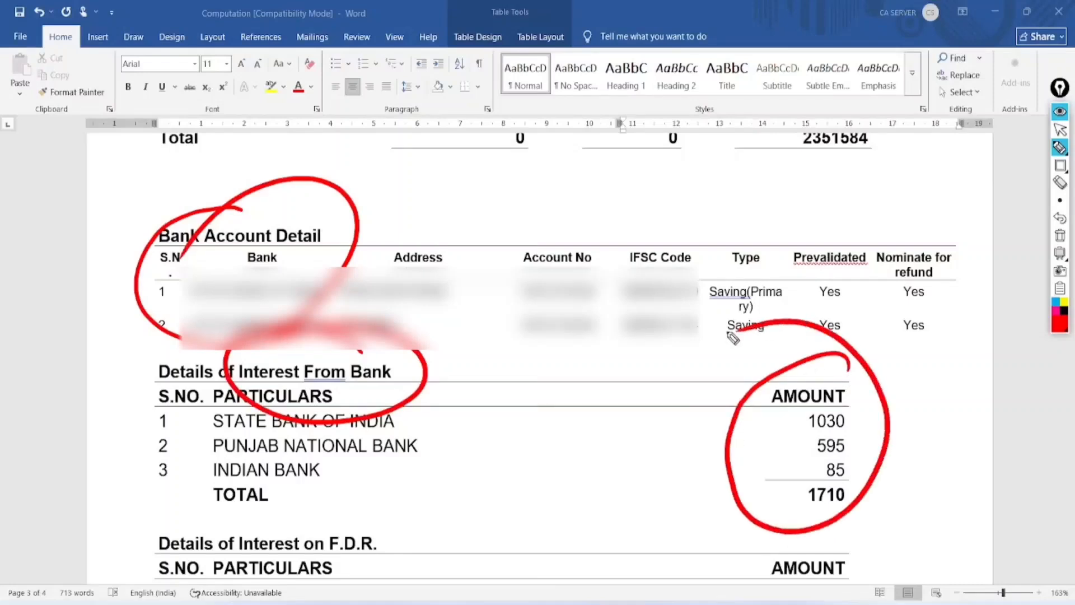
click(1060, 235)
drag(1002, 501, 1017, 365)
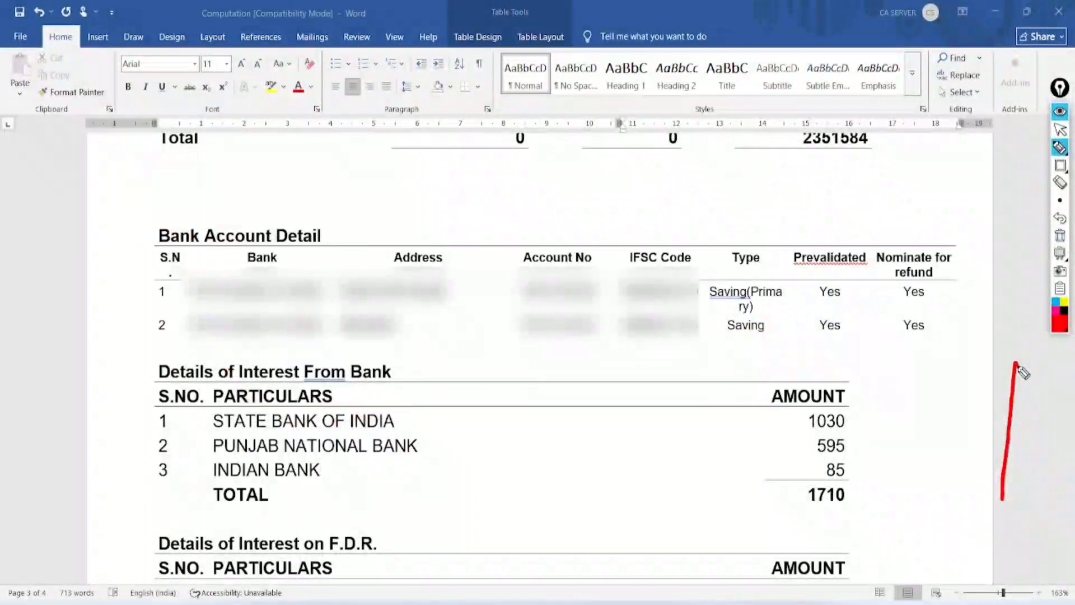
click(1060, 236)
Circle the F.D.R. interest amounts, the T.D.S. on Non-Salary heading and its claimed amounts in red, clear the markings and restore the normal pointer
scroll(538, 359, down, 6)
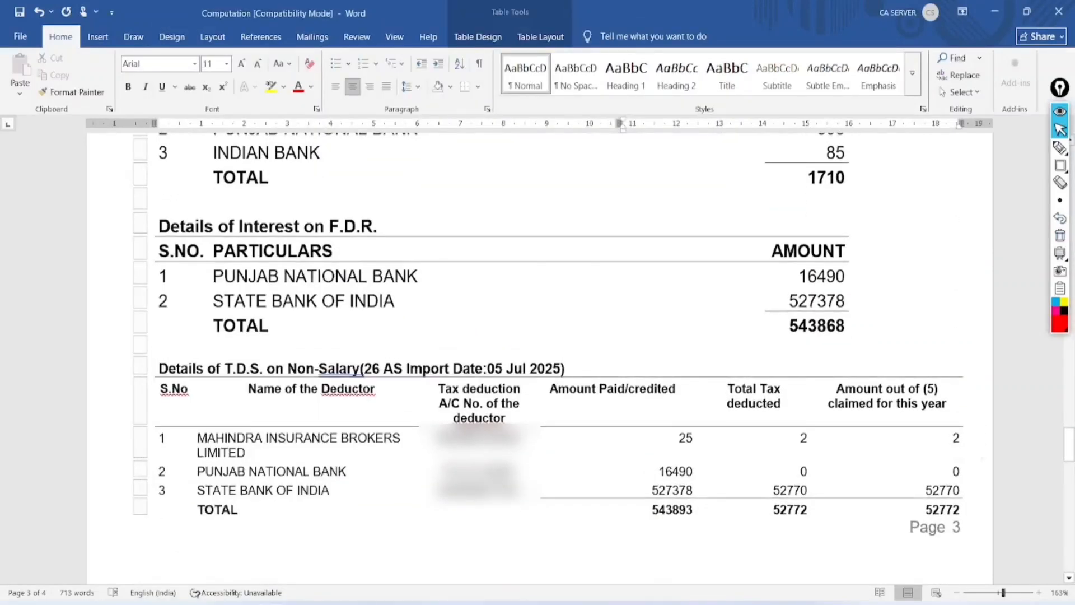
click(1060, 148)
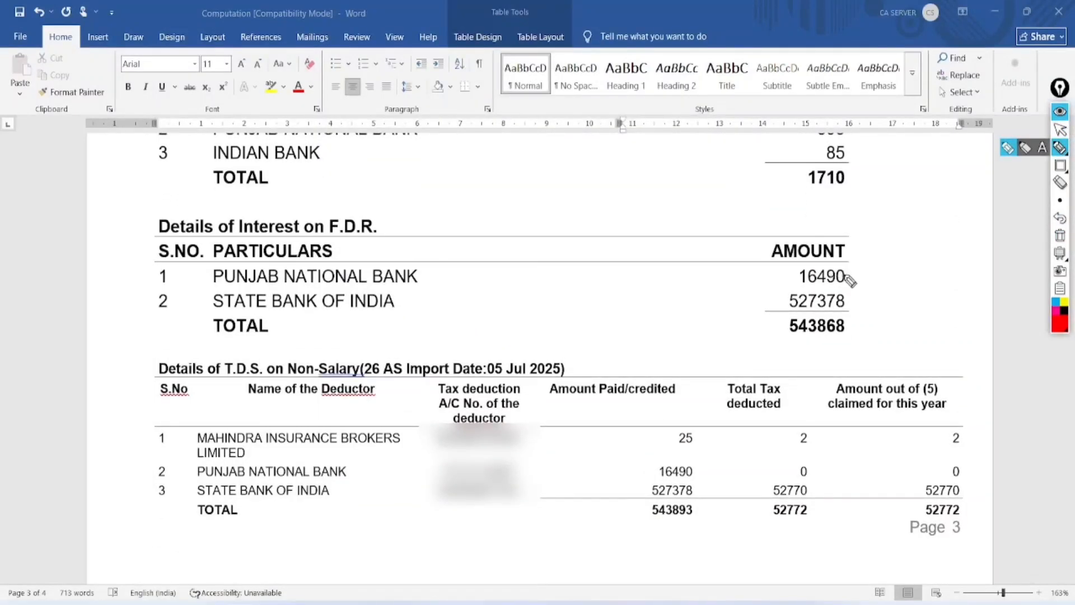
mouse_move(845, 276)
mouse_down()
mouse_move(775, 304)
mouse_move(809, 247)
mouse_move(757, 249)
mouse_up()
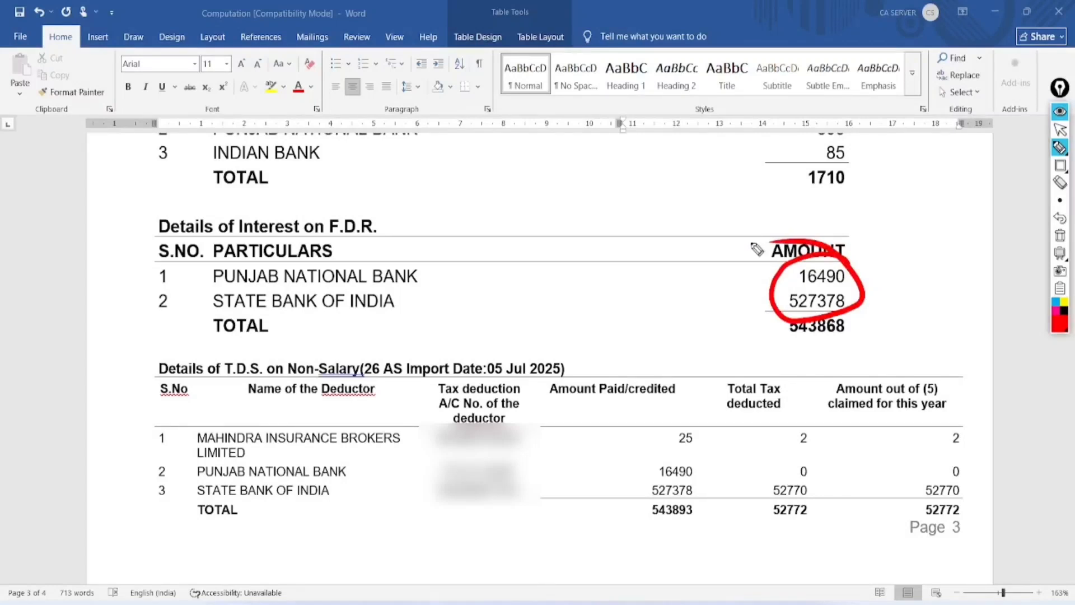
mouse_move(441, 333)
mouse_down()
mouse_move(396, 409)
mouse_move(360, 336)
mouse_up()
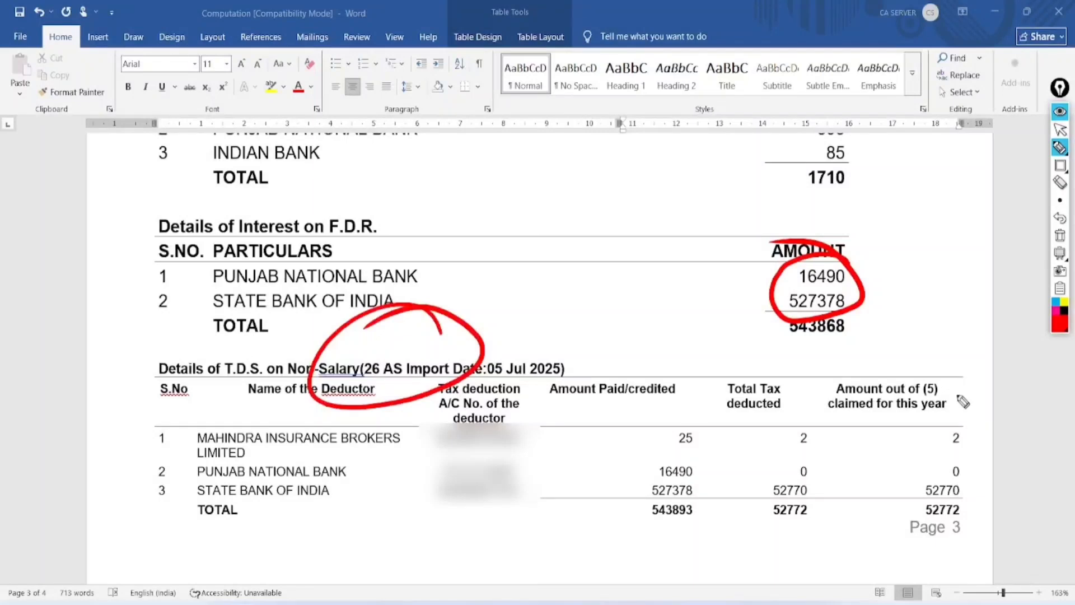
mouse_move(962, 384)
mouse_down()
mouse_move(969, 505)
mouse_move(893, 340)
mouse_up()
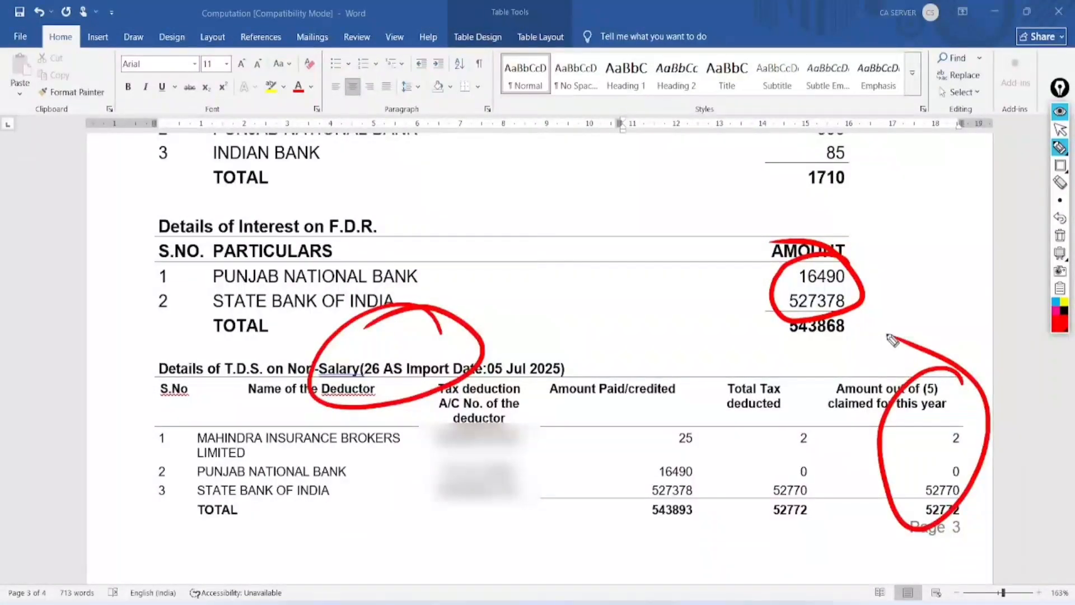
click(1060, 236)
click(1060, 130)
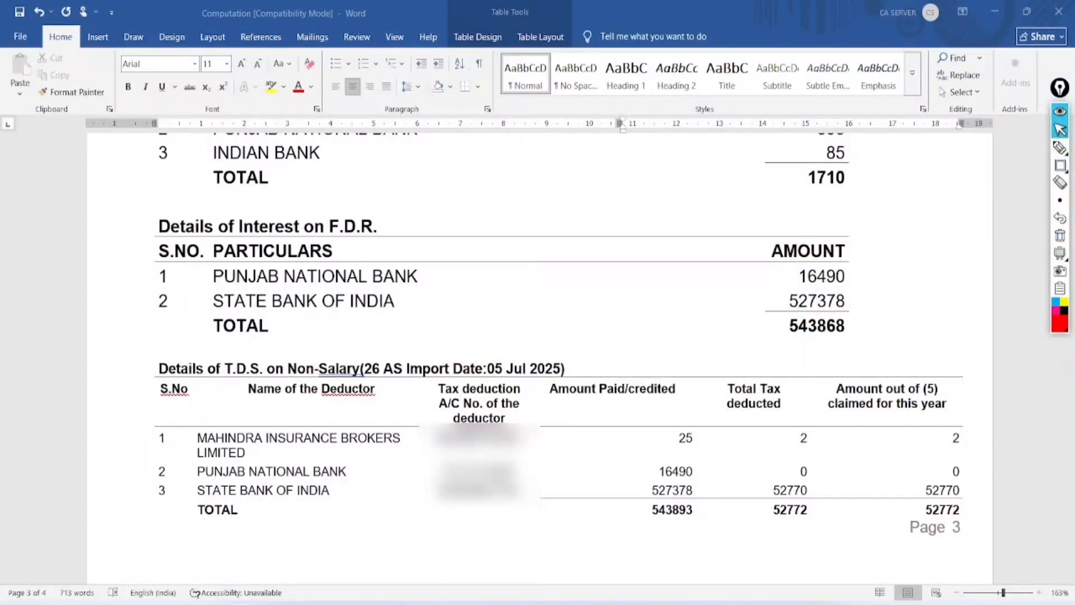
Review the Taxpayer Information Summary on page 4 and return to the assessee details at the start of the computation
scroll(537, 359, down, 15)
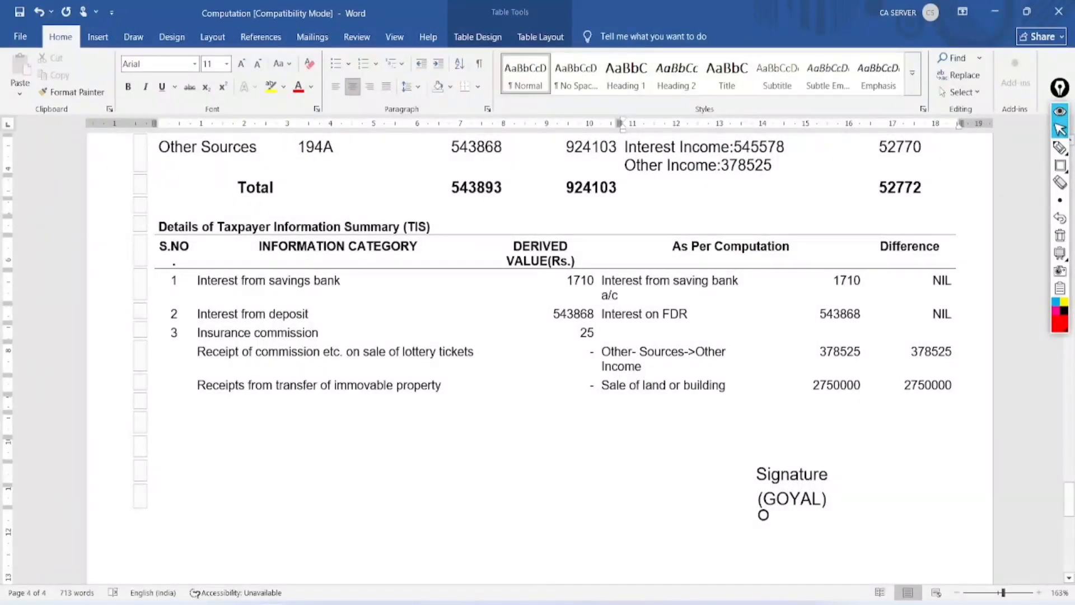
scroll(764, 515, up, 15)
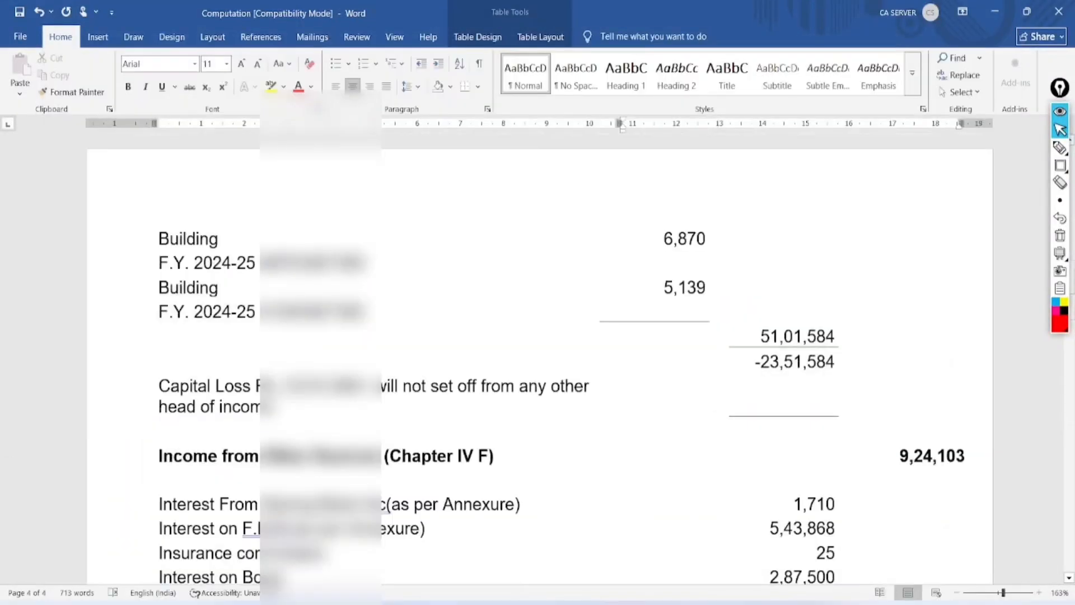
scroll(764, 392, up, 15)
drag(1070, 165, 1069, 156)
Switch to CompuTax's Return Form page, circle Return submit and the Computation checkbox in red, and add a red tick beside Return submit
mouse_move(1060, 149)
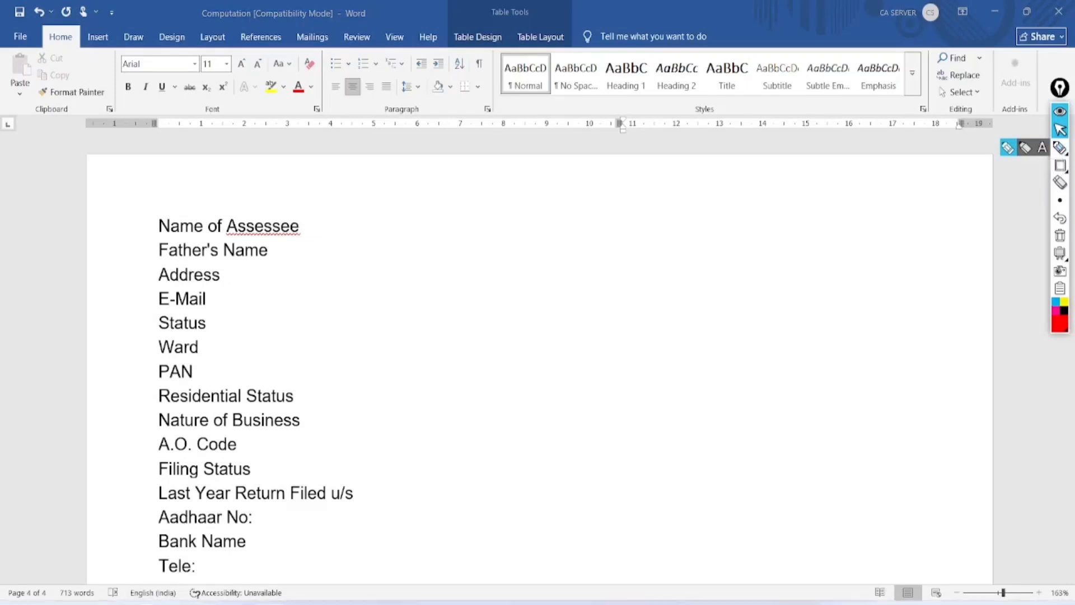
key(alt+Tab)
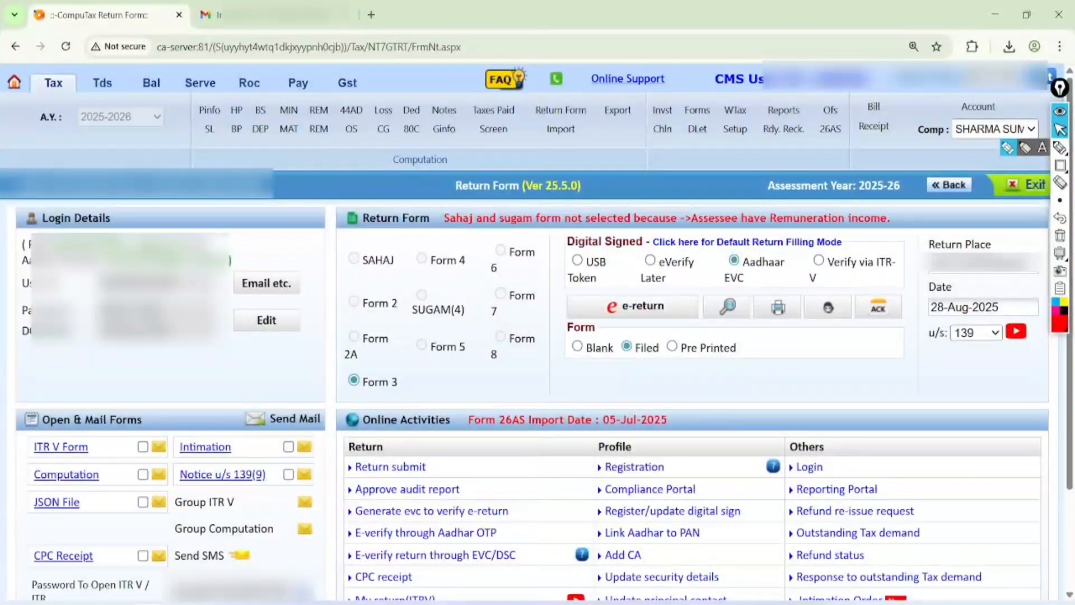
click(1060, 148)
mouse_move(412, 429)
mouse_down()
mouse_move(386, 499)
mouse_move(379, 443)
mouse_up()
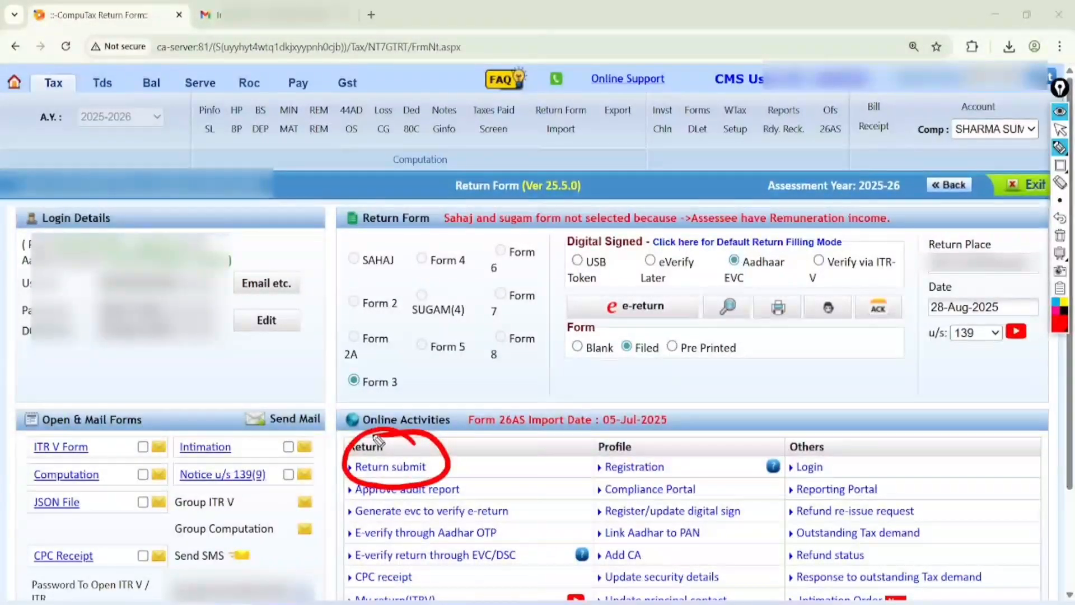
mouse_move(150, 463)
mouse_down()
mouse_move(130, 483)
mouse_move(152, 469)
mouse_up()
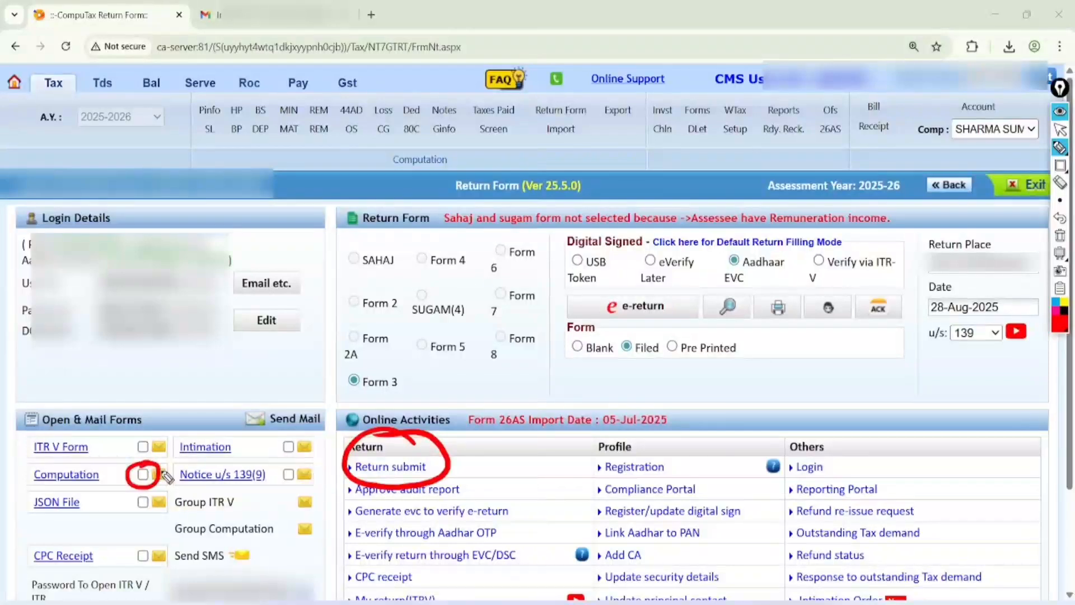
drag(439, 472, 468, 447)
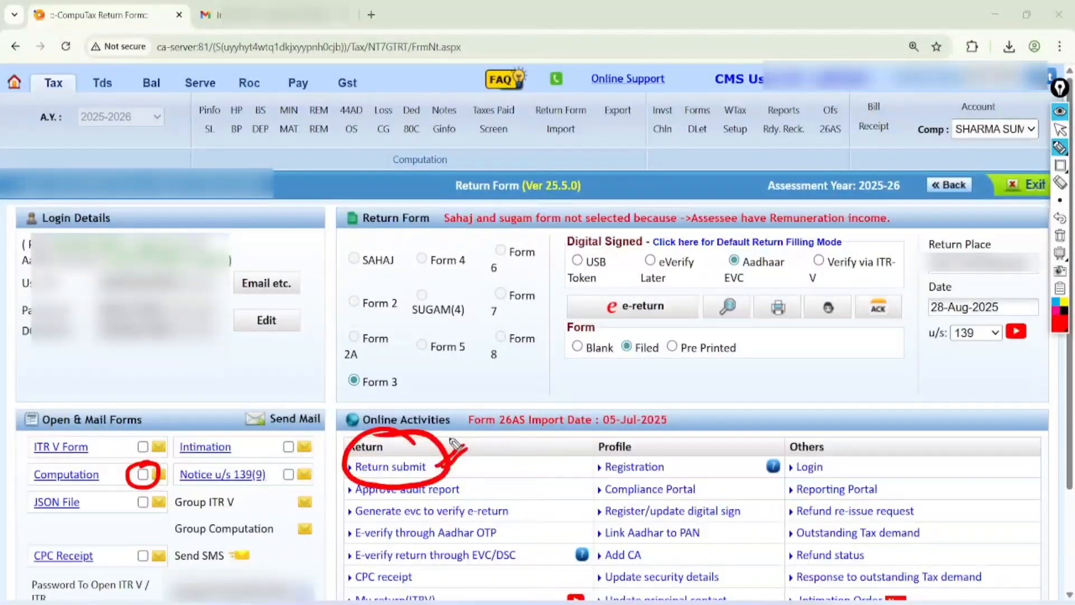